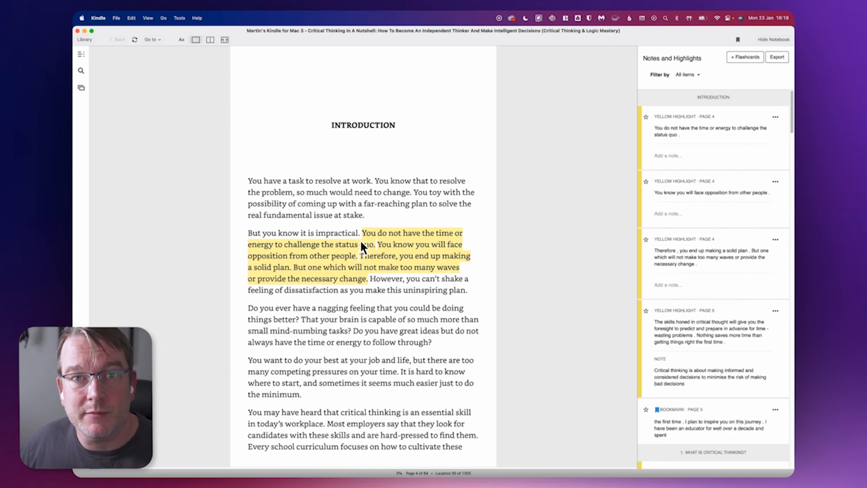
pyautogui.doubleClick(385, 245)
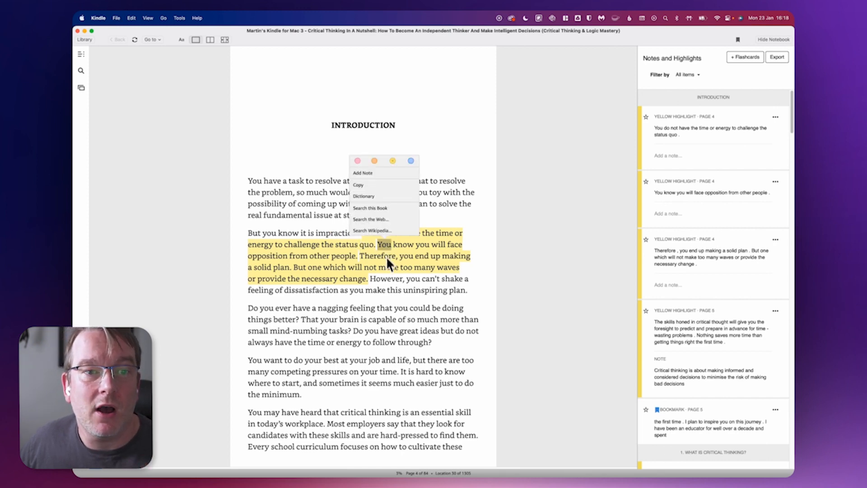
pyautogui.click(387, 270)
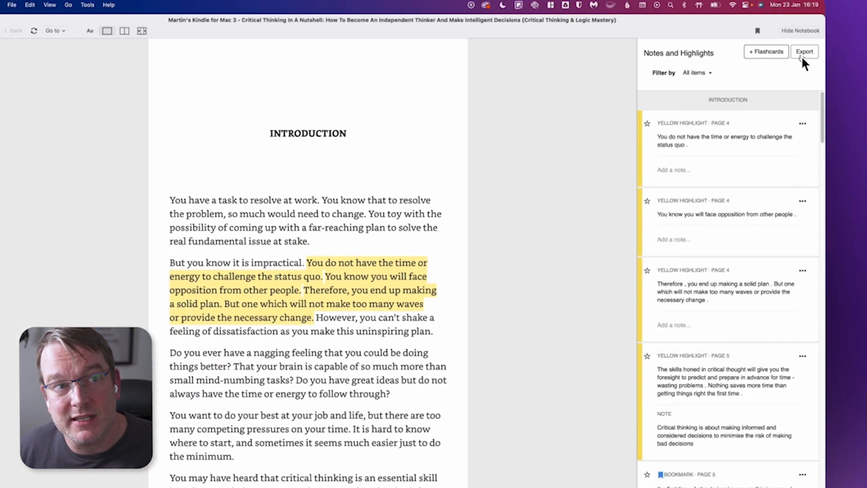
# Export the book's notes and highlights, accept the publisher's export limit, and save the file to the Desktop under its default name.
pyautogui.click(831, 97)
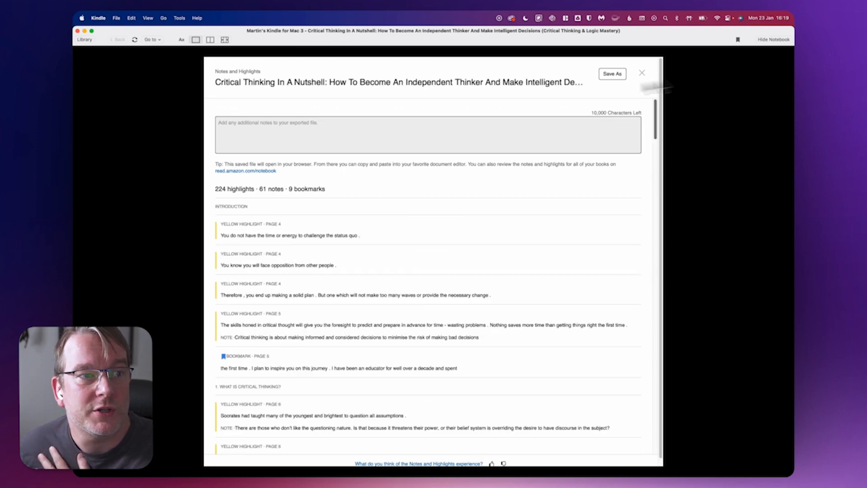
pyautogui.scroll(-15, 359, 208)
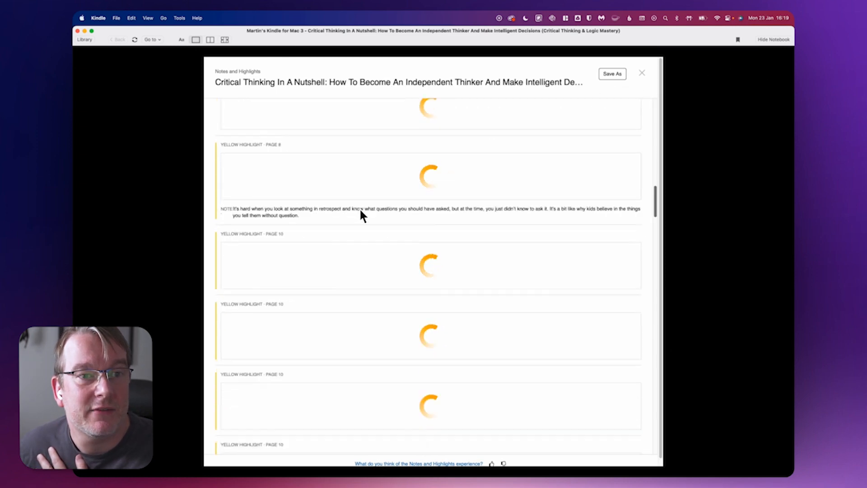
pyautogui.scroll(15, 359, 208)
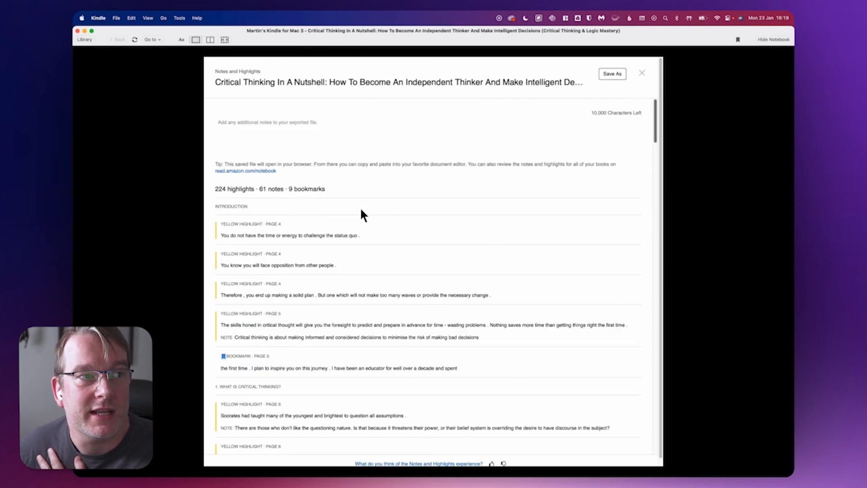
pyautogui.click(610, 79)
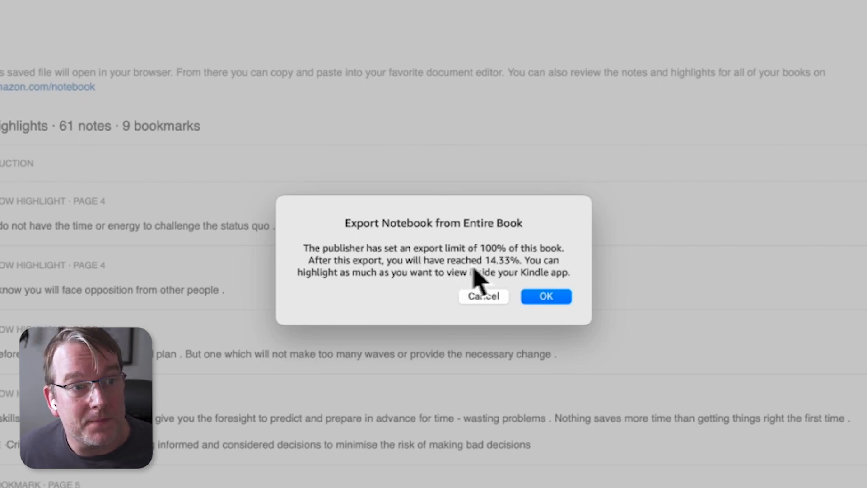
pyautogui.click(554, 300)
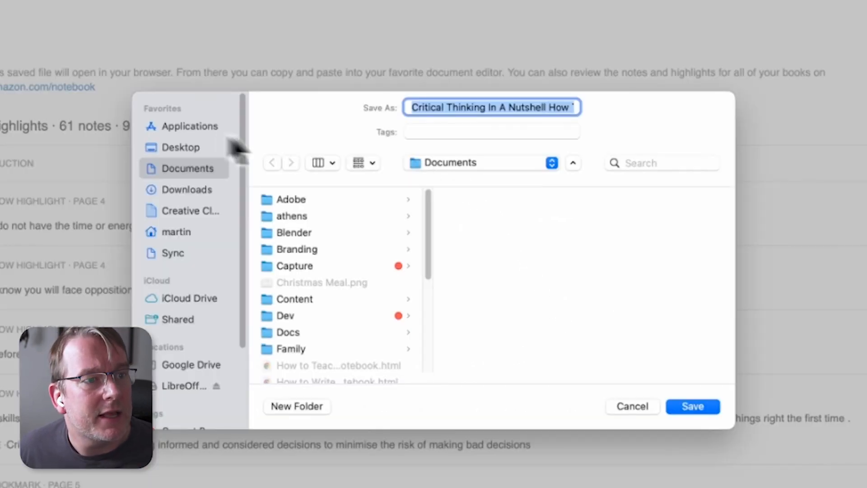
pyautogui.click(190, 148)
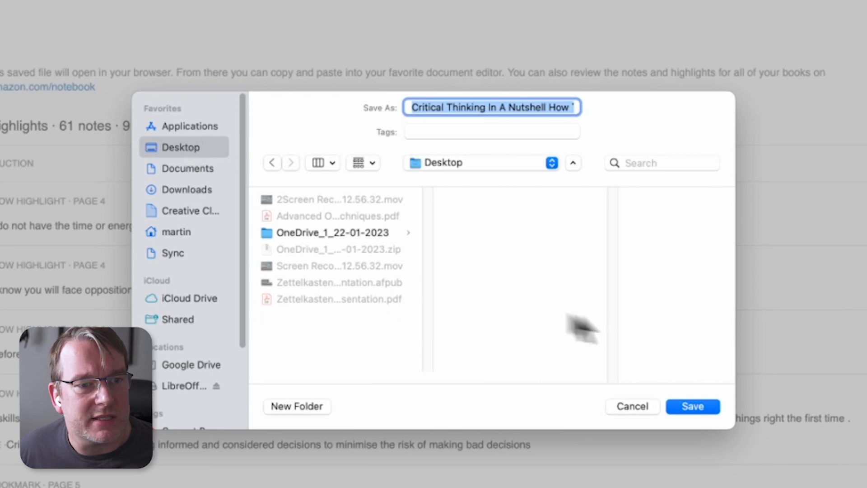
pyautogui.click(696, 408)
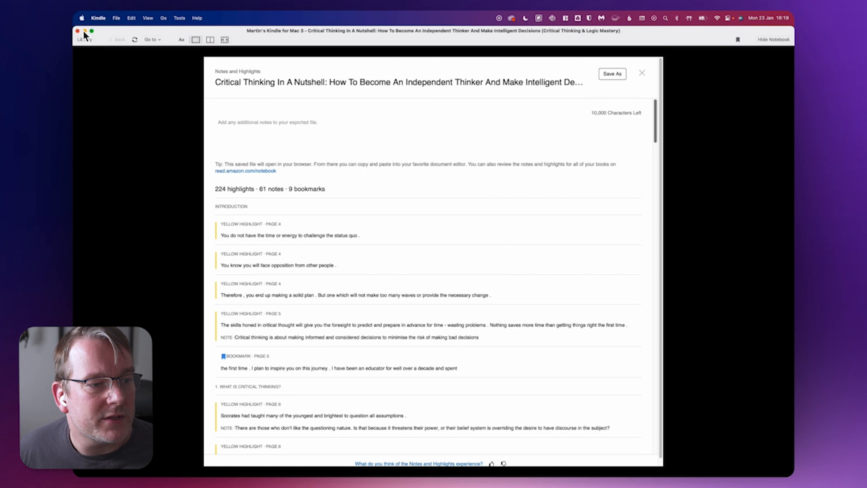
# Minimise the Kindle window and open the exported Critical Thinking notebook HTML file from the Desktop in Finder.
pyautogui.click(83, 31)
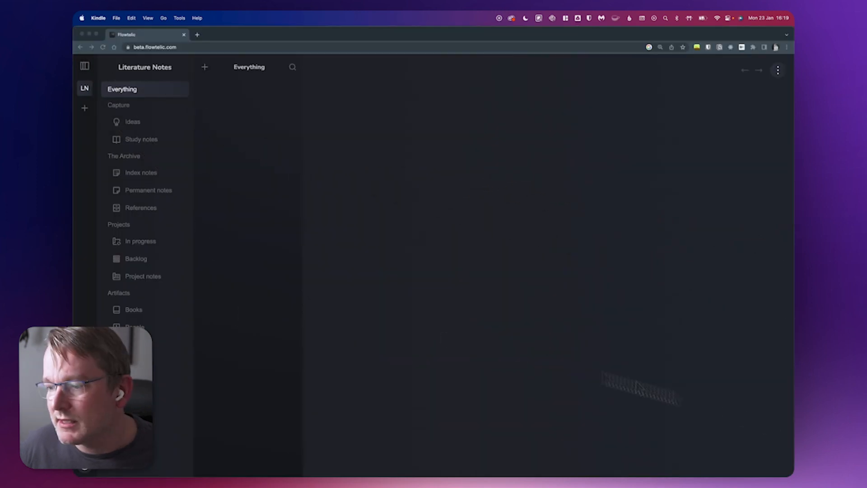
pyautogui.press('super+Tab')
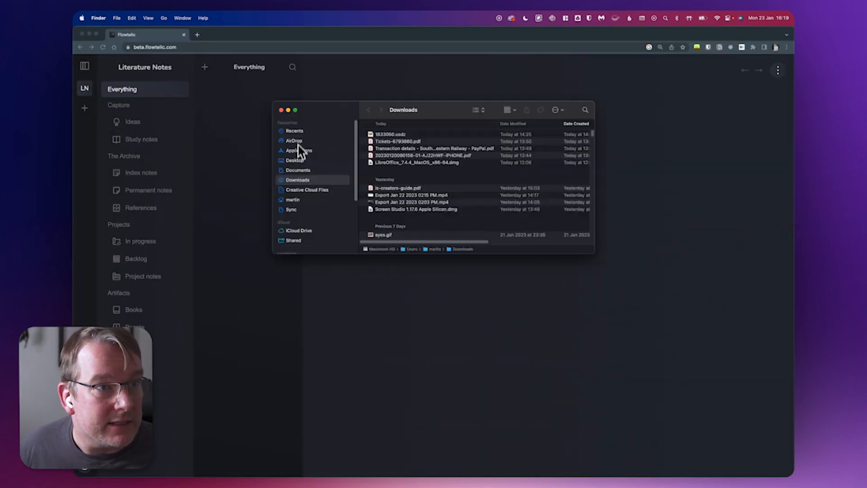
pyautogui.click(297, 161)
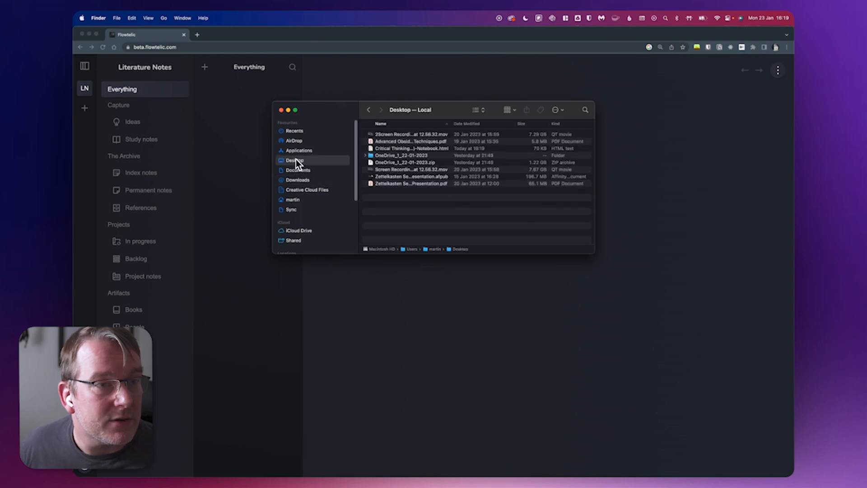
pyautogui.click(383, 151)
pyautogui.rightClick(405, 150)
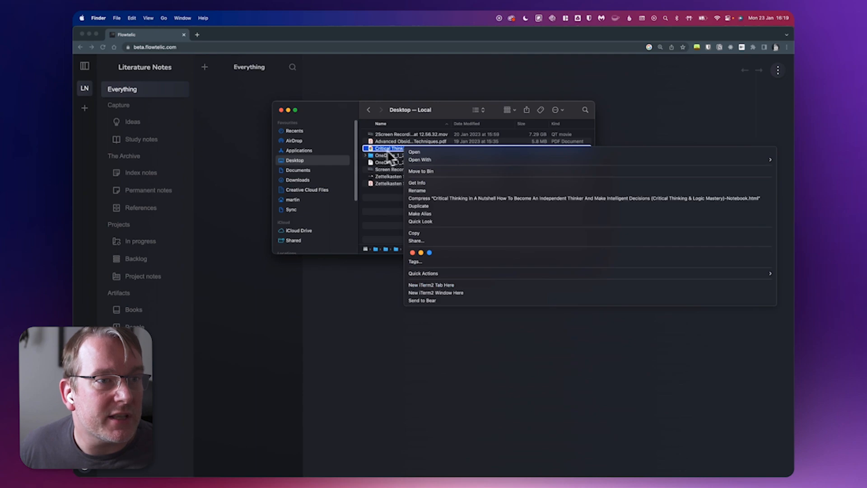
pyautogui.click(405, 152)
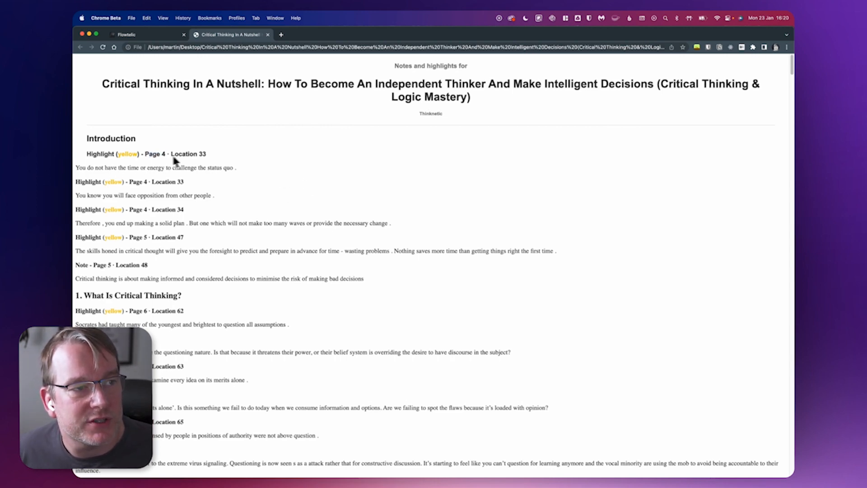
# Examine the exported page's highlights and notes, including their page and location references.
pyautogui.moveTo(182, 156); pyautogui.dragTo(213, 158)
pyautogui.click(103, 170)
pyautogui.moveTo(96, 168); pyautogui.dragTo(231, 170)
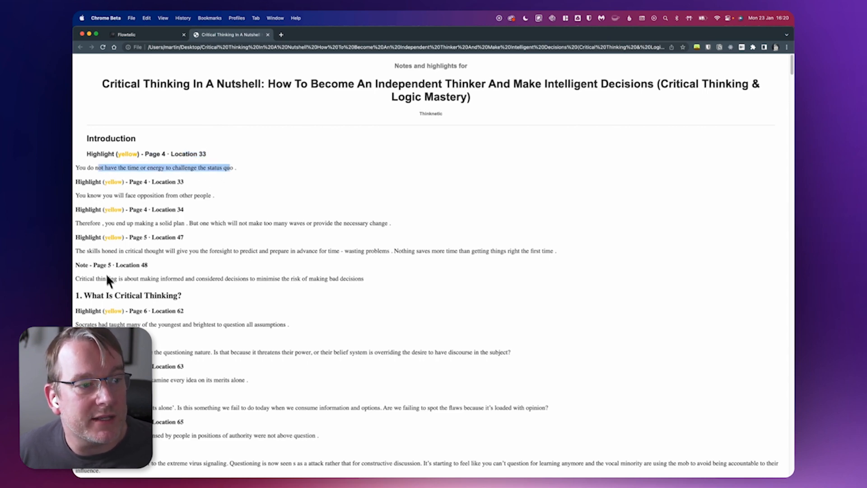
pyautogui.scroll(-10, 135, 293)
pyautogui.scroll(-4, 137, 291)
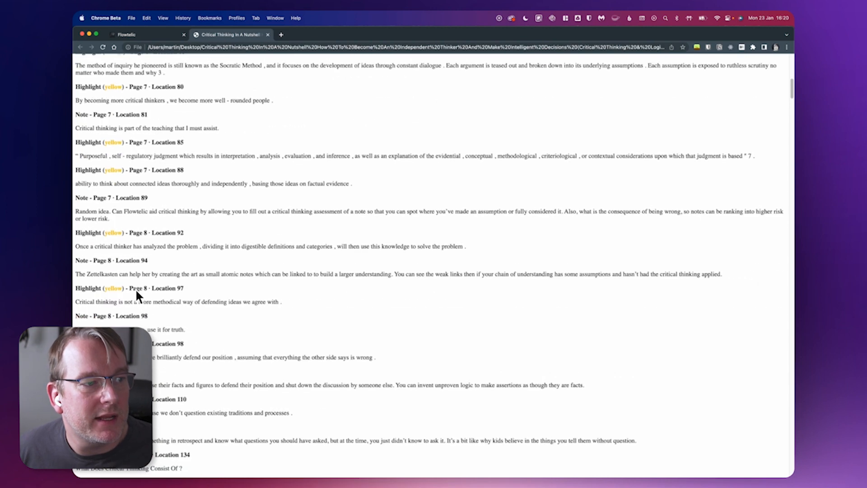
pyautogui.scroll(-5, 128, 290)
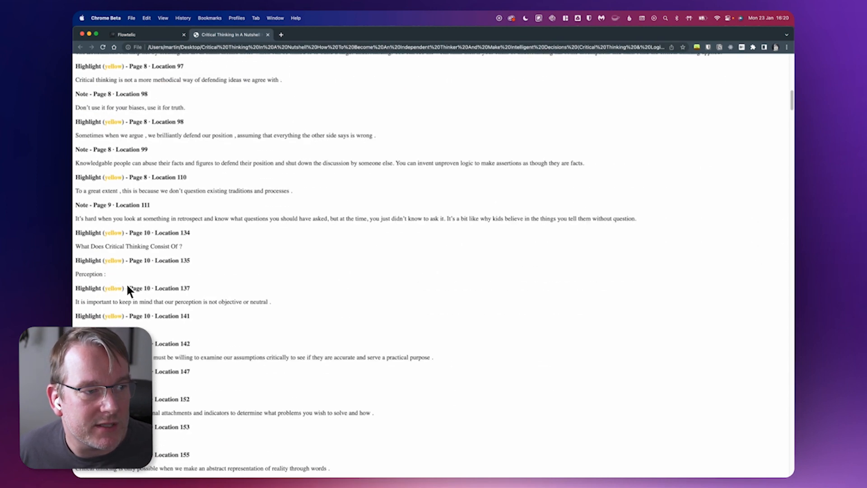
pyautogui.scroll(-20, 433, 266)
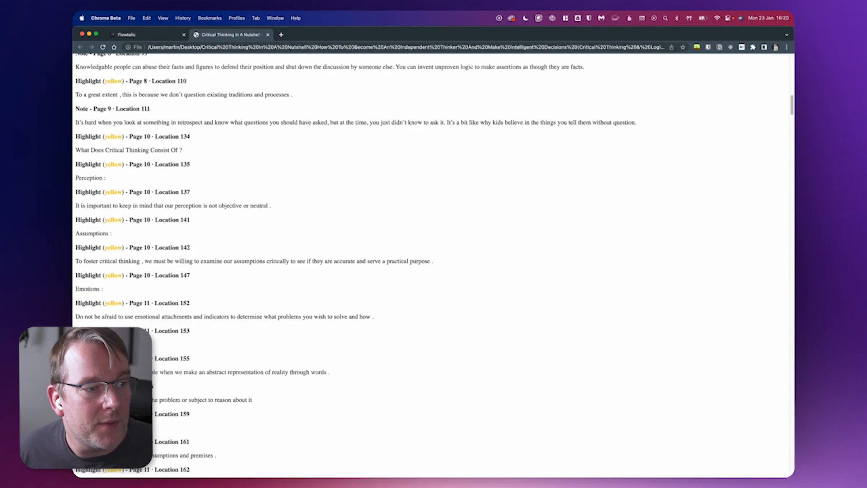
pyautogui.scroll(20, 434, 266)
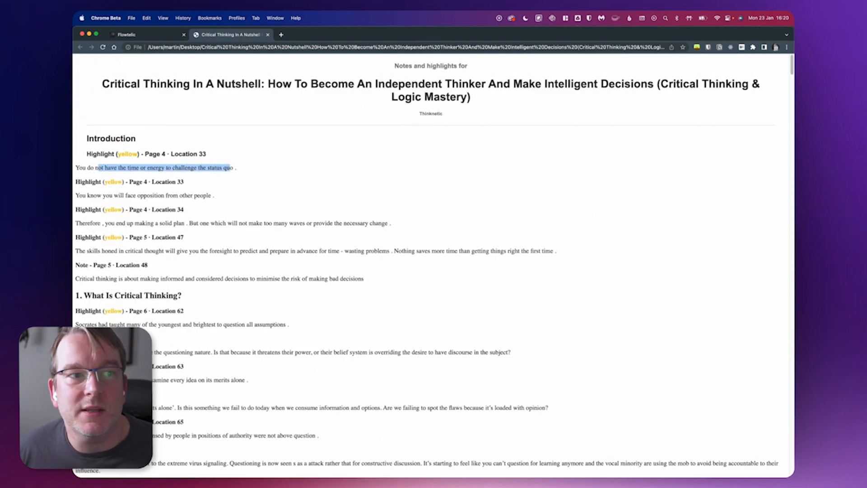
# Copy the entire exported page of notes and highlights, and switch to Flowtelic.
pyautogui.click(234, 320)
pyautogui.moveTo(90, 140); pyautogui.dragTo(255, 280)
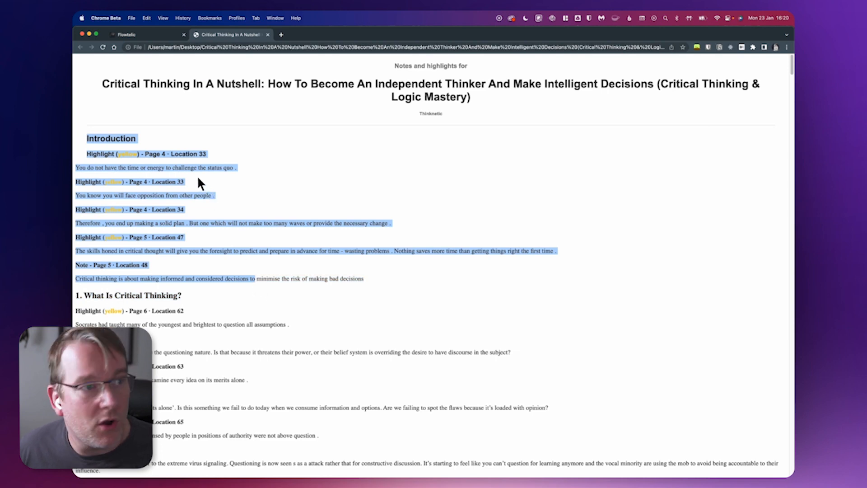
pyautogui.click(183, 174)
pyautogui.moveTo(89, 138); pyautogui.dragTo(330, 315)
pyautogui.scroll(15, 329, 312)
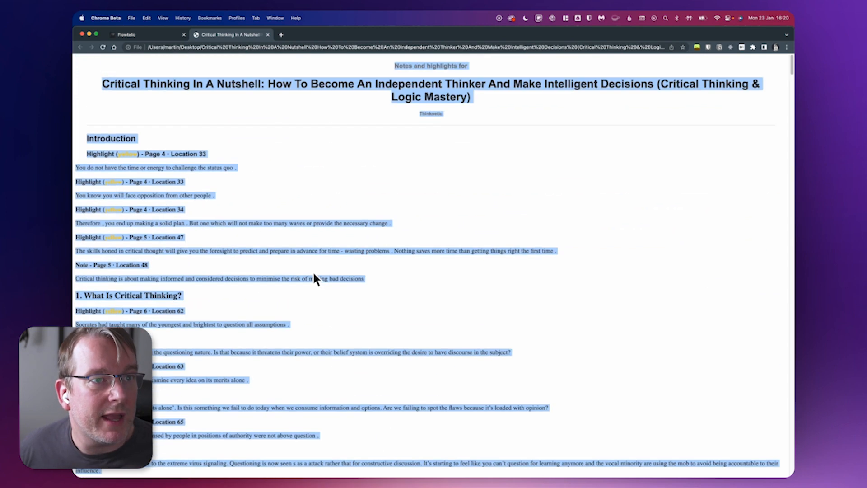
pyautogui.click(163, 37)
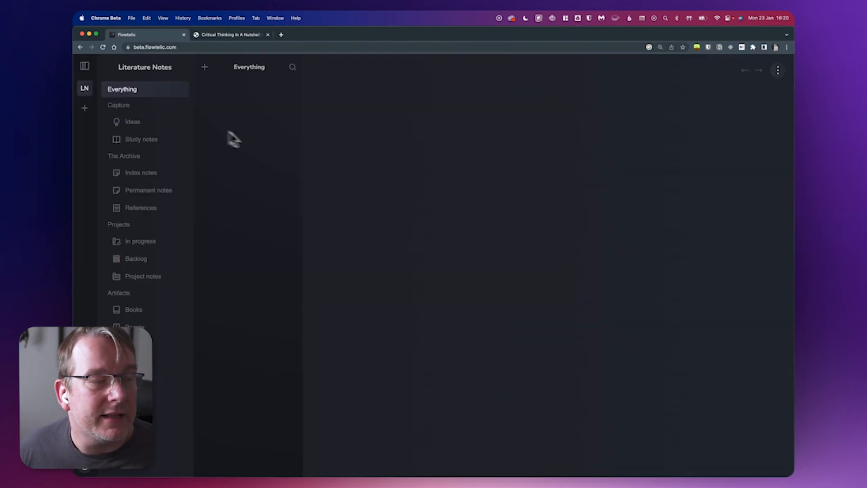
# Check the name and workflow settings of the Literature Notes collection without changing them.
pyautogui.rightClick(90, 90)
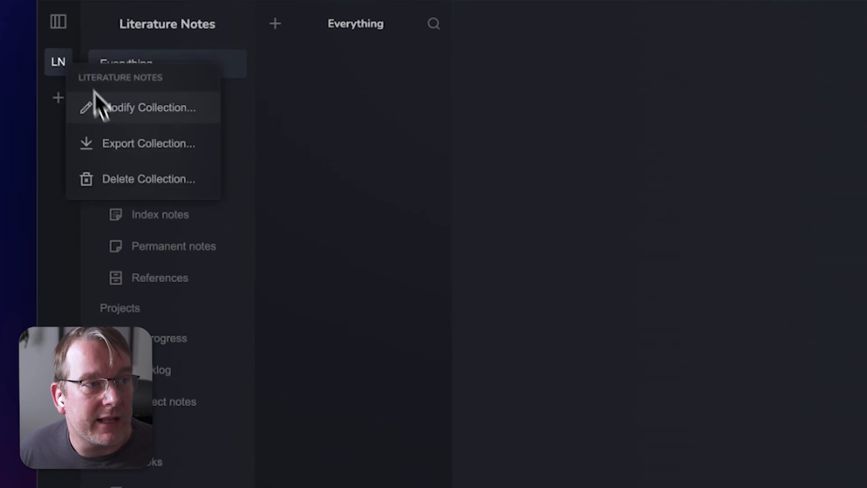
pyautogui.click(95, 107)
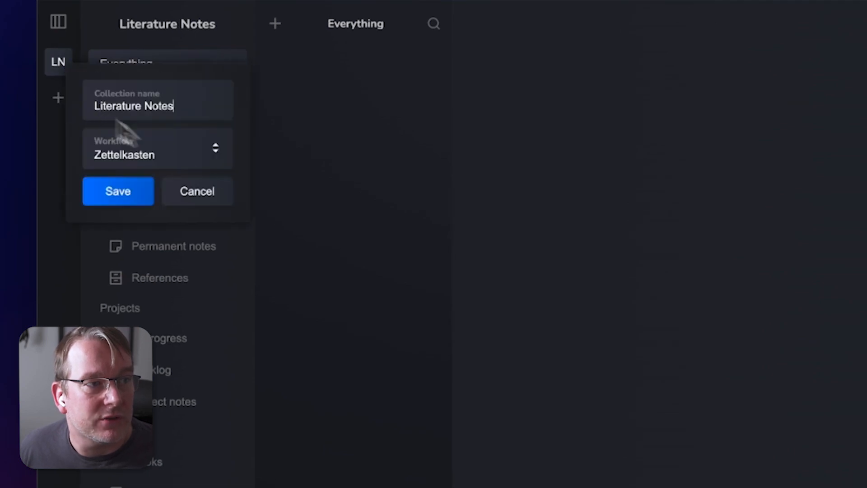
pyautogui.click(190, 189)
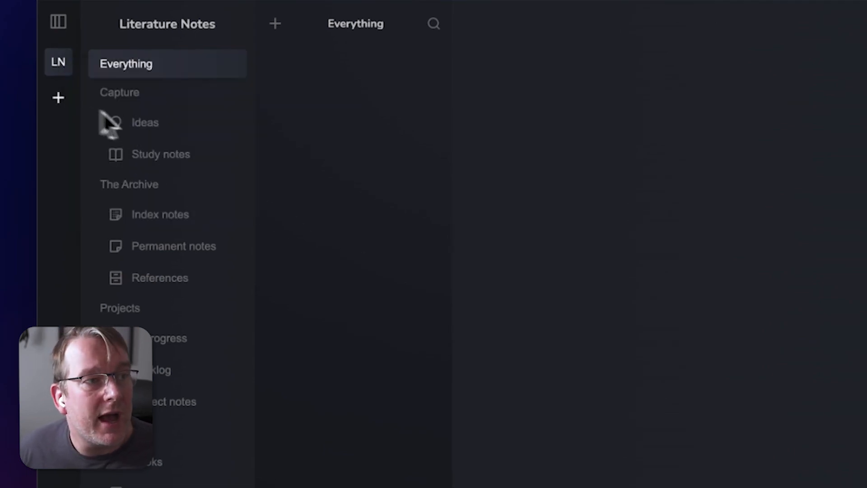
# Create a new study note in Study notes with the title "Critical Thinking In a Nutshell".
pyautogui.click(154, 154)
pyautogui.click(275, 24)
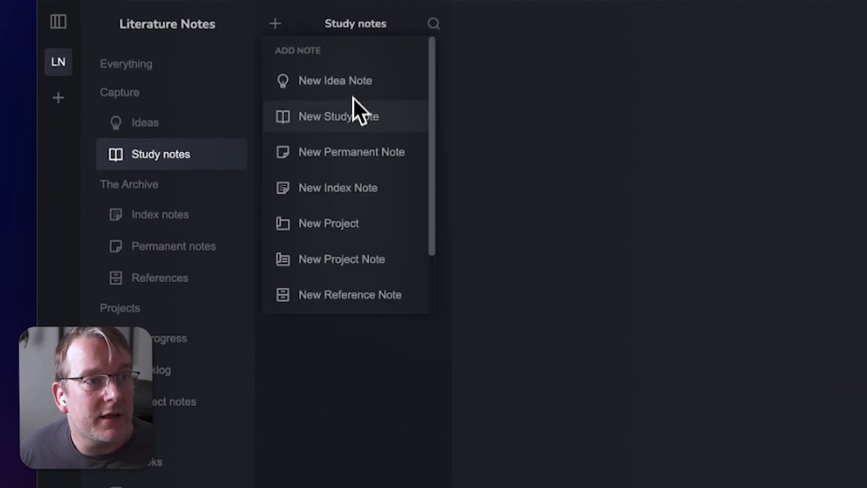
pyautogui.click(357, 113)
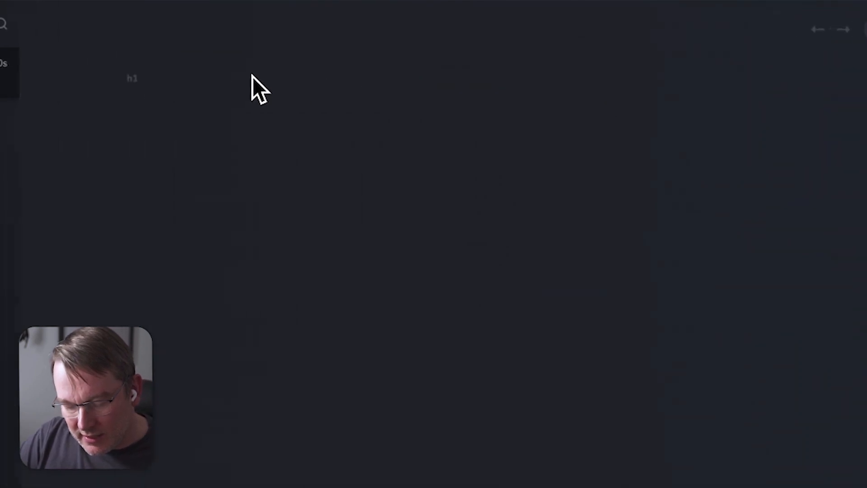
pyautogui.write('Crit')
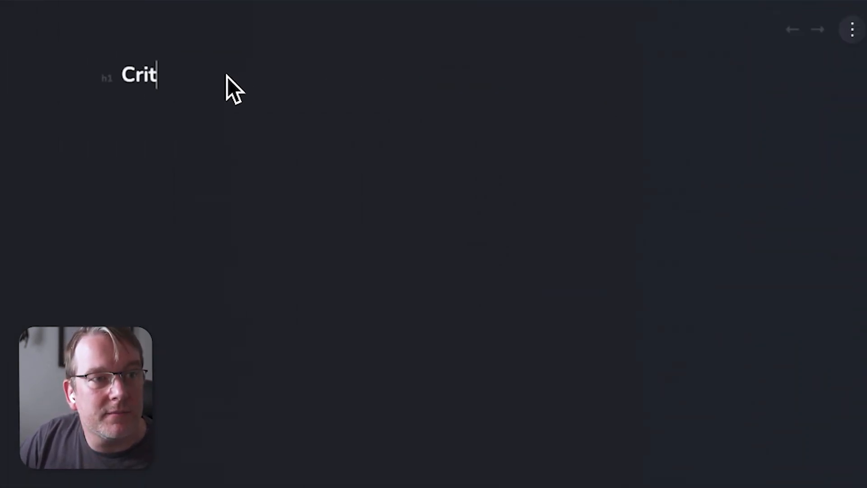
pyautogui.write('ical Thinkin')
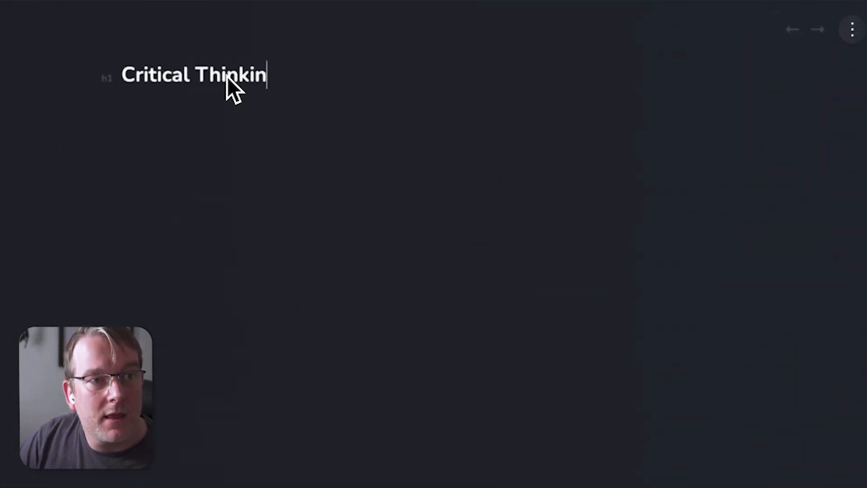
pyautogui.write('g In a Nutshell')
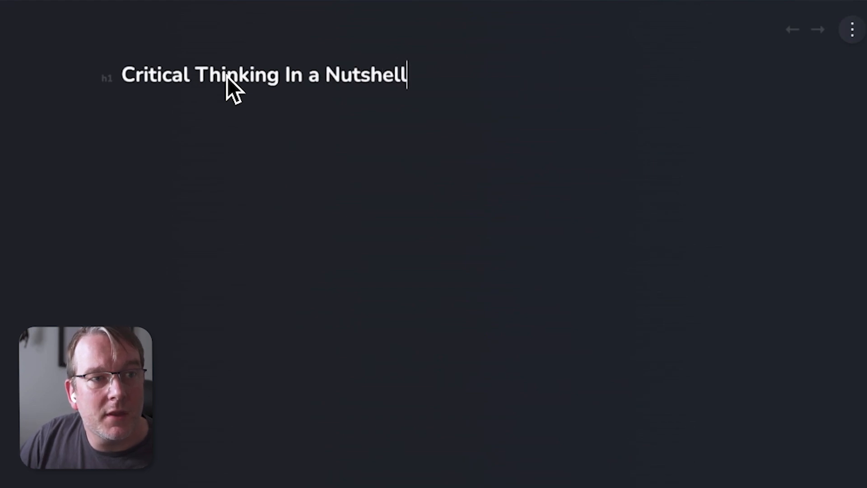
pyautogui.press('Return')
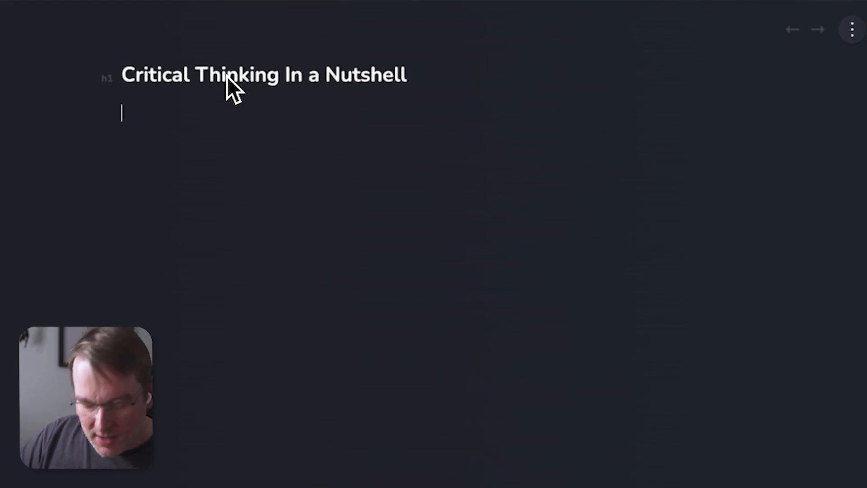
# Paste the copied notes and highlights below the study note's title.
pyautogui.press('super+v')
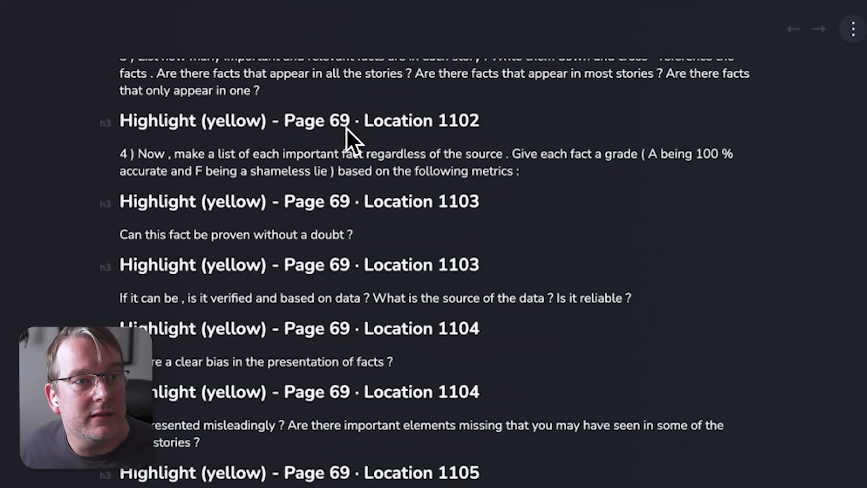
pyautogui.scroll(20, 319, 162)
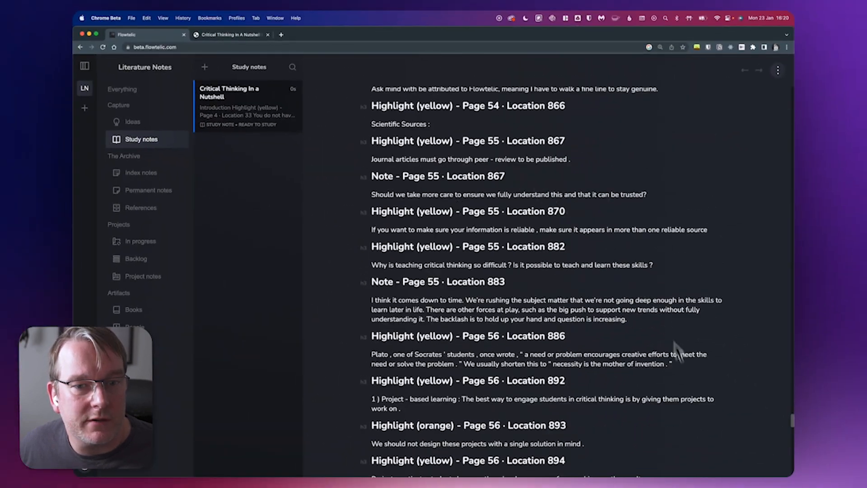
pyautogui.moveTo(791, 426); pyautogui.dragTo(767, 86)
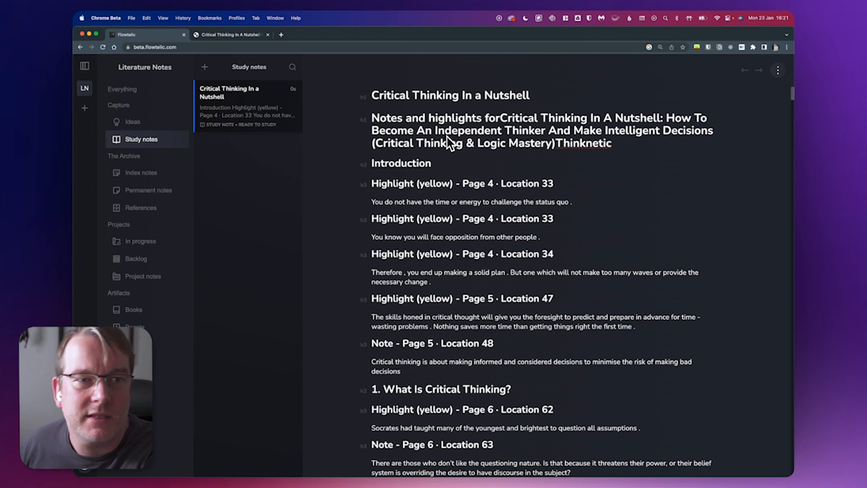
# Delete the pasted "Notes and highlights for..." book heading so the Introduction heading directly follows the study note's title.
pyautogui.click(630, 151)
pyautogui.moveTo(631, 150); pyautogui.dragTo(368, 120)
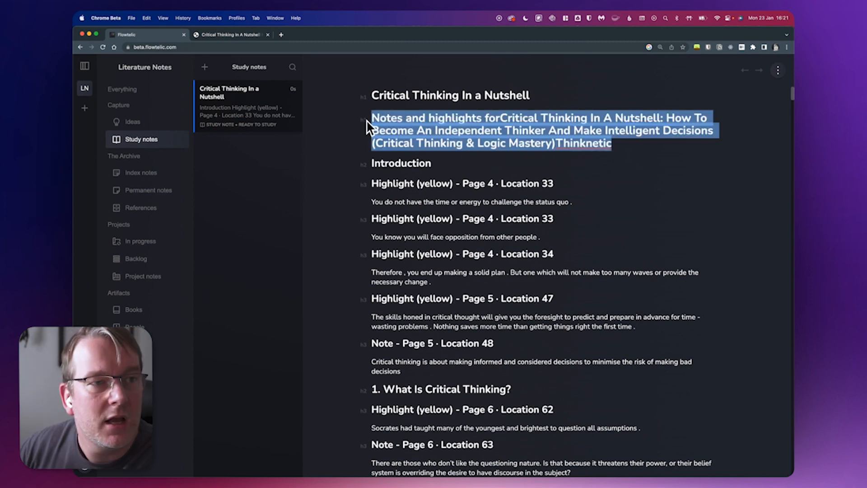
pyautogui.press('BackSpace')
pyautogui.press('BackSpace')
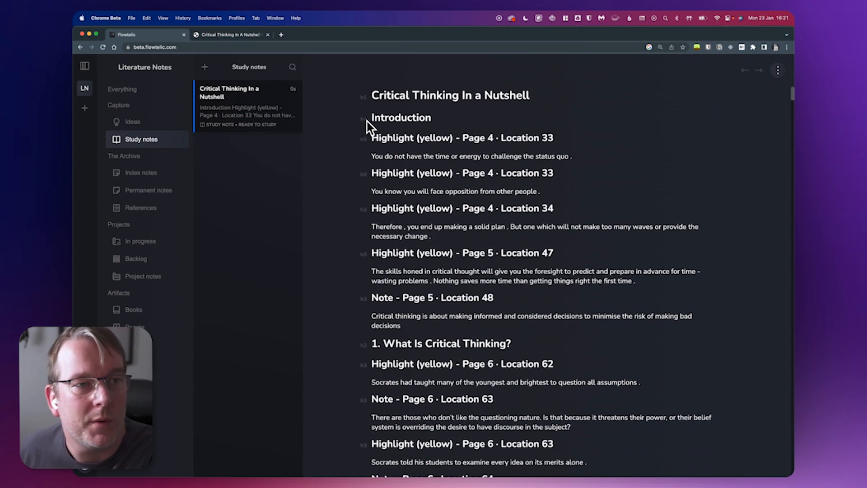
pyautogui.click(465, 118)
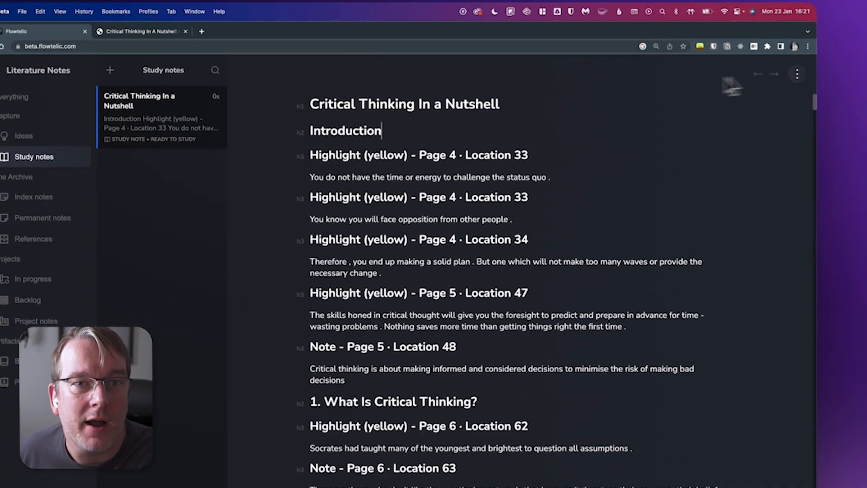
# Pin the "Critical Thinking In a Nutshell" note and show the Pinned Notes pane beside the editor to browse its highlights.
pyautogui.click(798, 74)
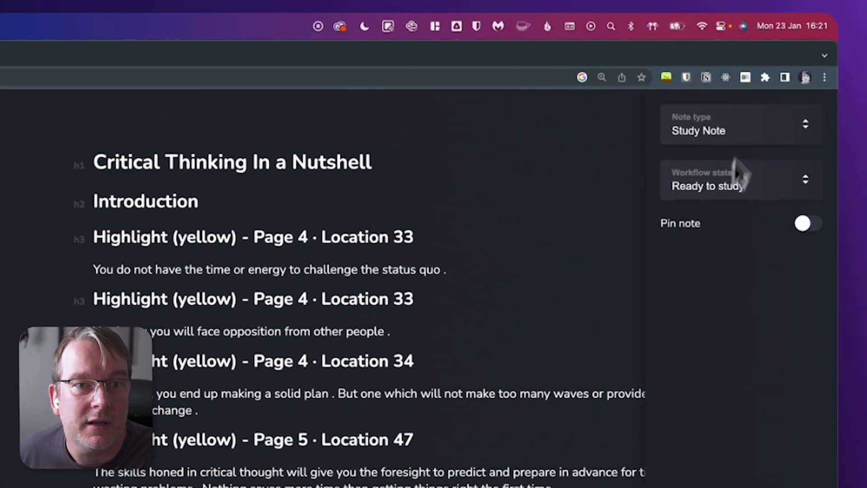
pyautogui.click(808, 225)
pyautogui.click(486, 242)
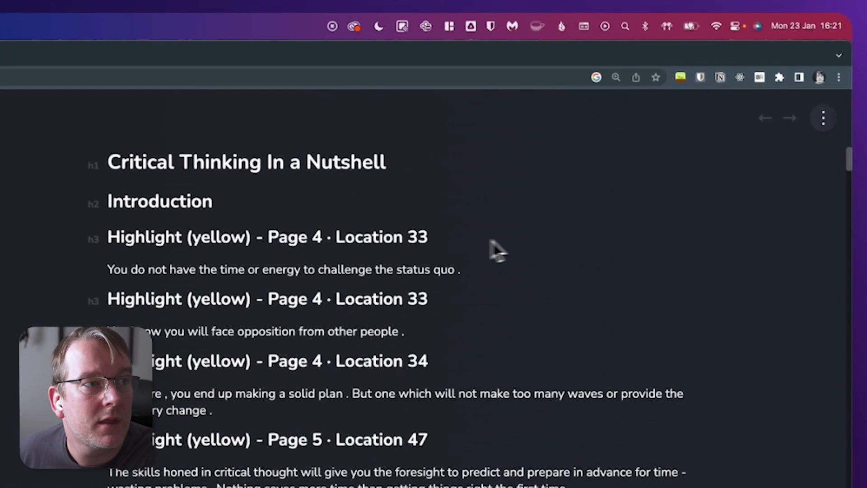
pyautogui.click(40, 109)
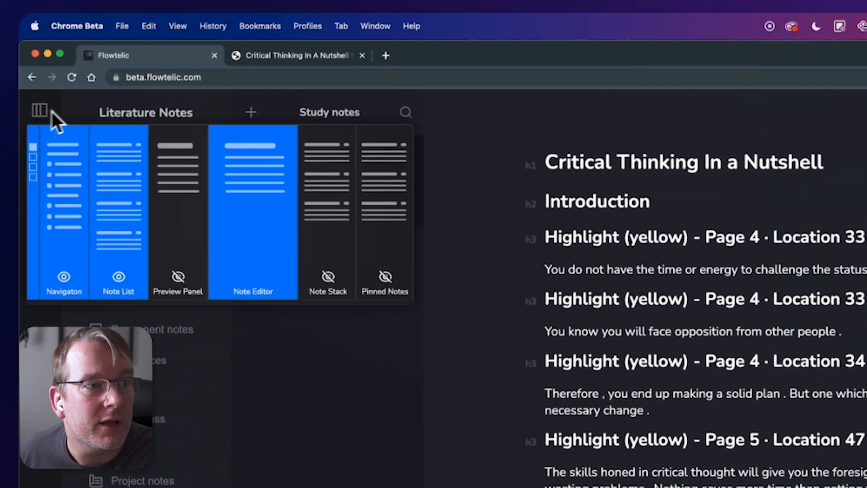
pyautogui.click(379, 222)
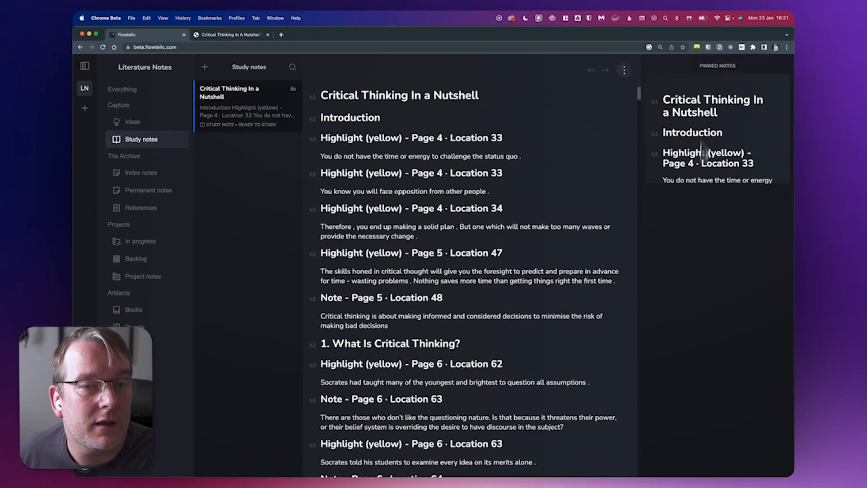
pyautogui.scroll(-10, 696, 149)
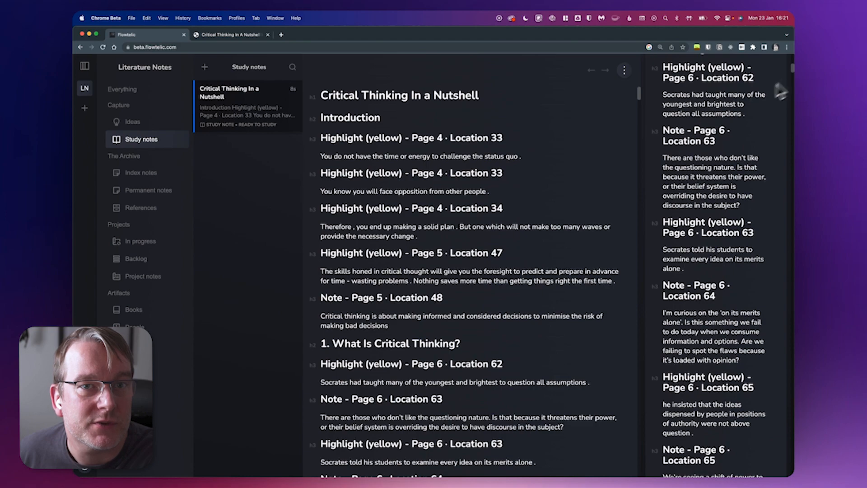
pyautogui.moveTo(793, 70); pyautogui.dragTo(768, 53)
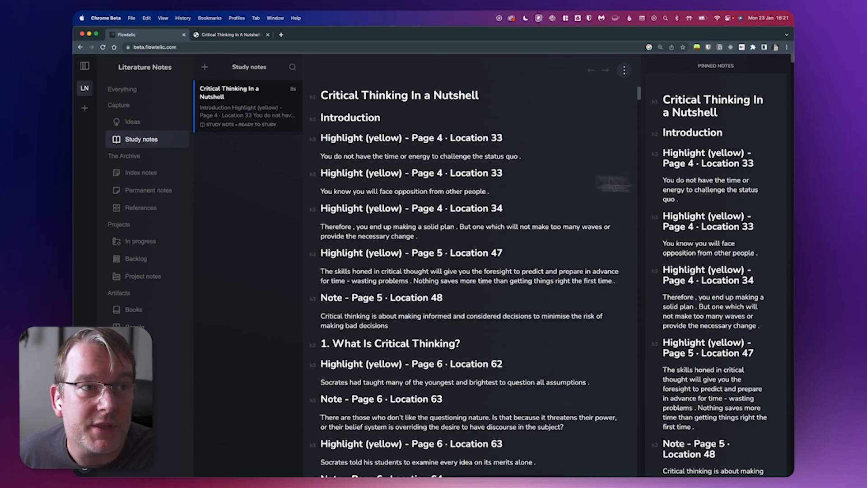
# Create a blank study note in Study notes, and close Kindle's Notes and Highlights export preview before returning to Flowtelic.
pyautogui.click(206, 68)
pyautogui.click(245, 121)
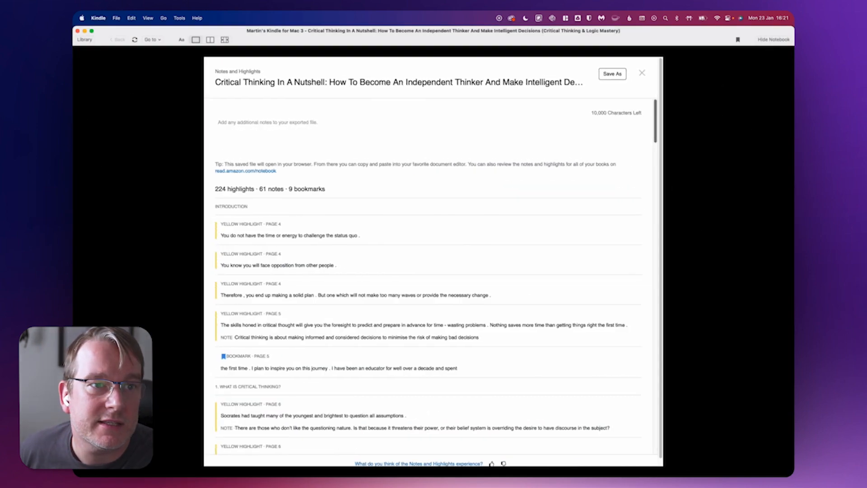
pyautogui.click(641, 73)
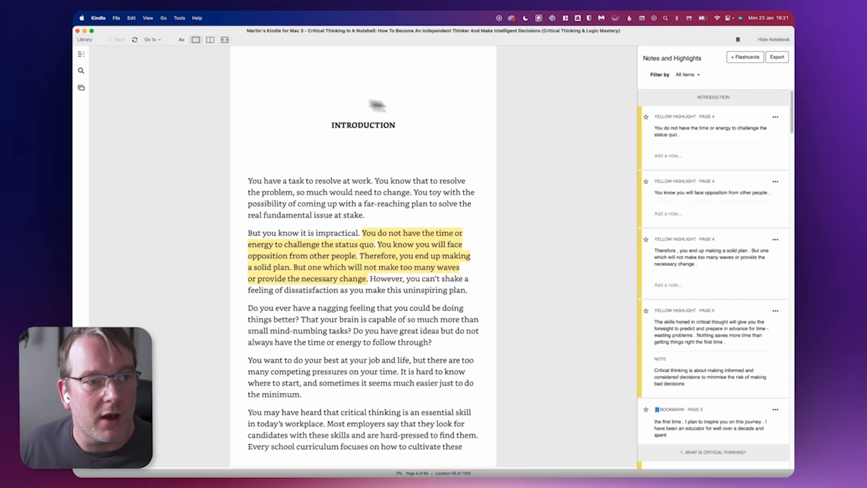
pyautogui.click(85, 31)
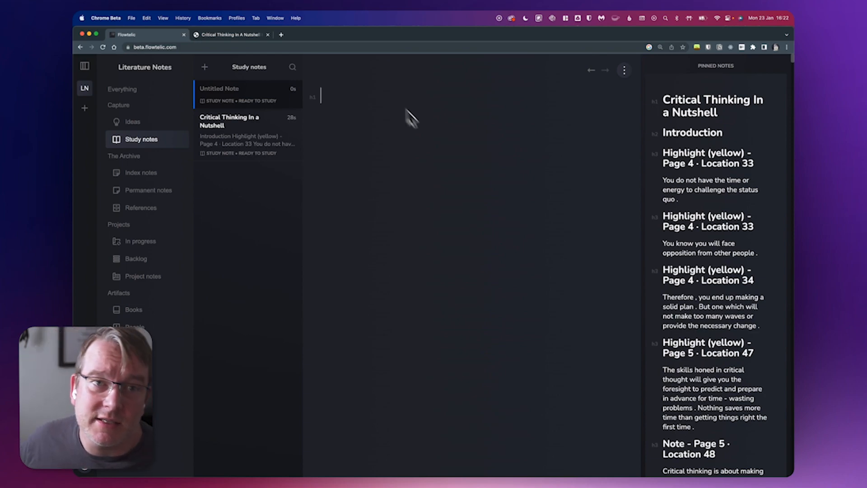
# Title the new study note "Status Quo and Critical Thinking", based on the first highlight in the pinned note.
pyautogui.tripleClick(681, 191)
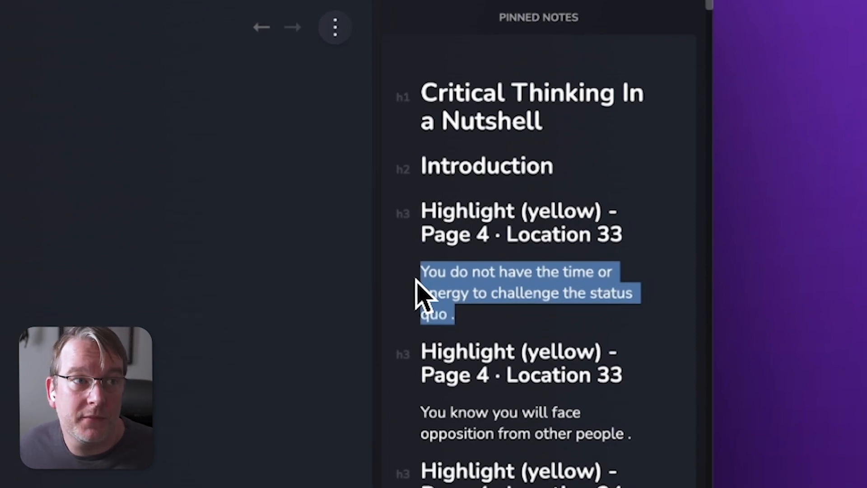
pyautogui.click(403, 103)
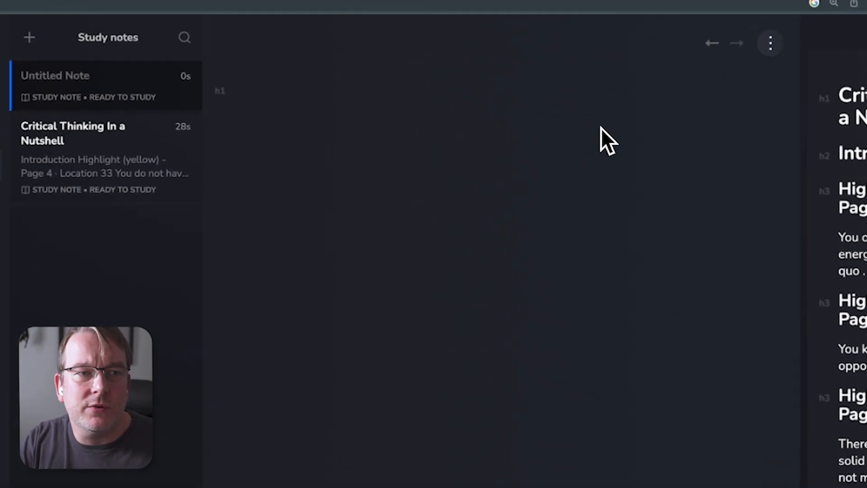
pyautogui.write('Statu')
pyautogui.press('BackSpace')
pyautogui.press('BackSpace')
pyautogui.write('tus ')
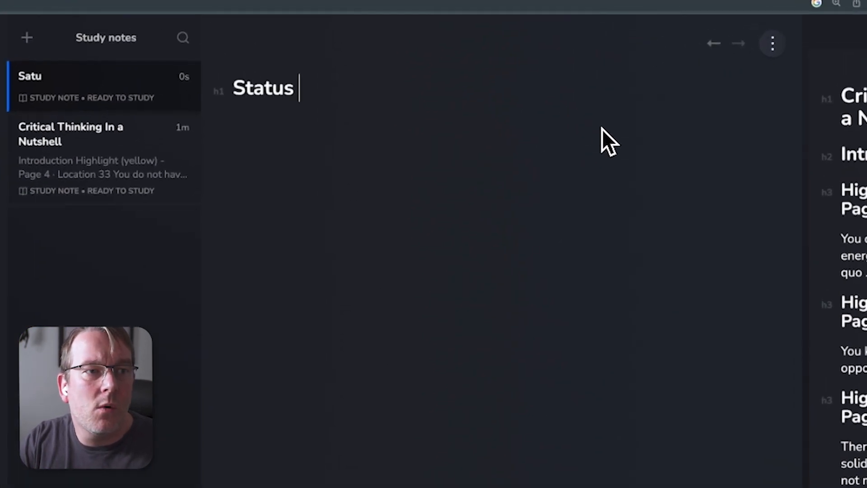
pyautogui.write('Quo and Critifal')
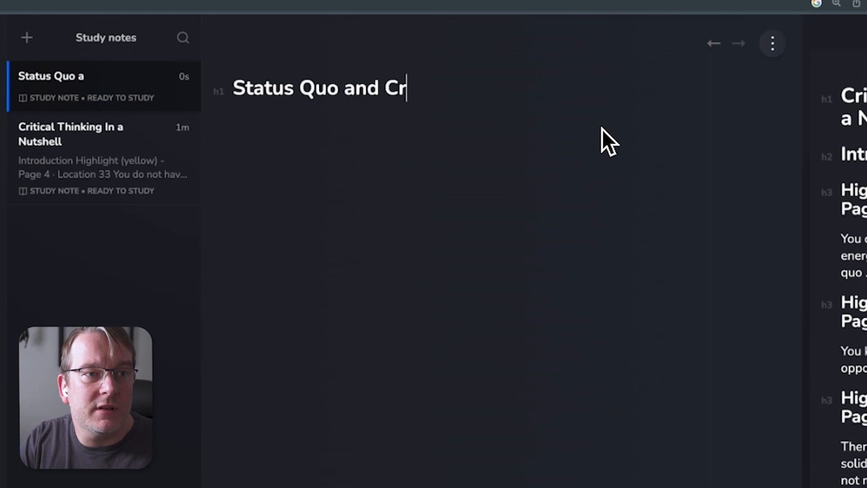
pyautogui.press('BackSpace')
pyautogui.press('BackSpace')
pyautogui.write('ical Thinking')
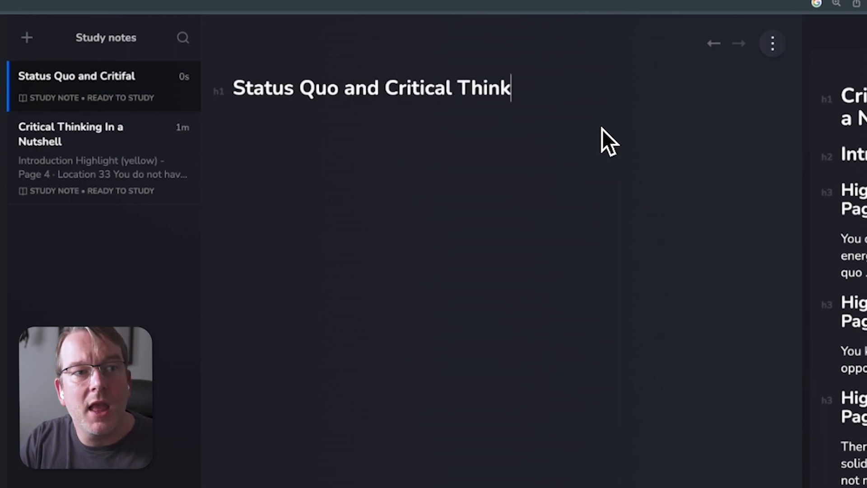
pyautogui.press('Return')
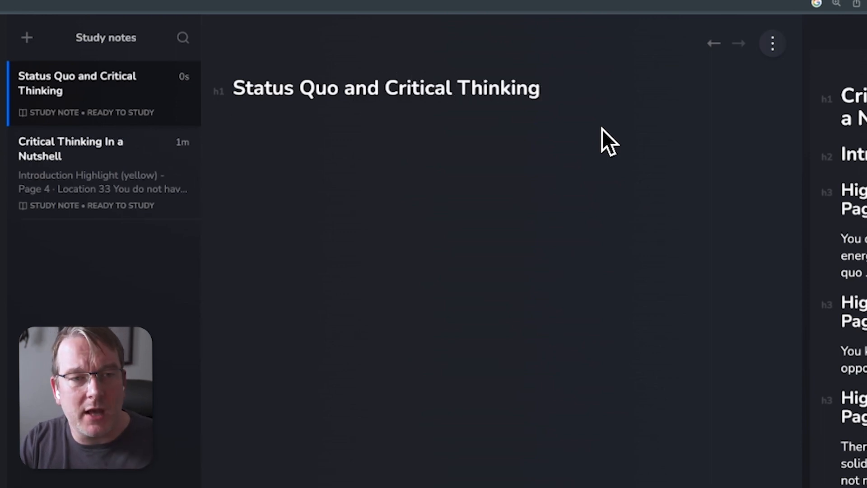
# Write the opening sentence "When in a discussion you may be faced with someone not want to move from the status quo of a topic".
pyautogui.write('When ')
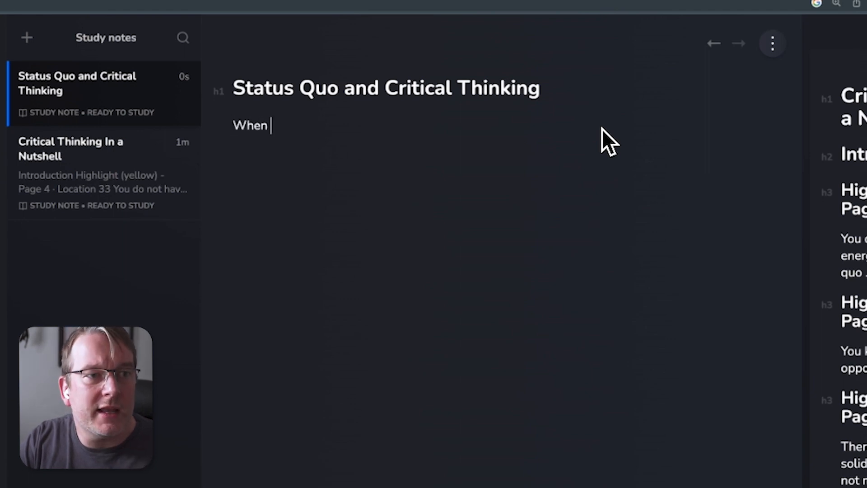
pyautogui.write('in a disucssion')
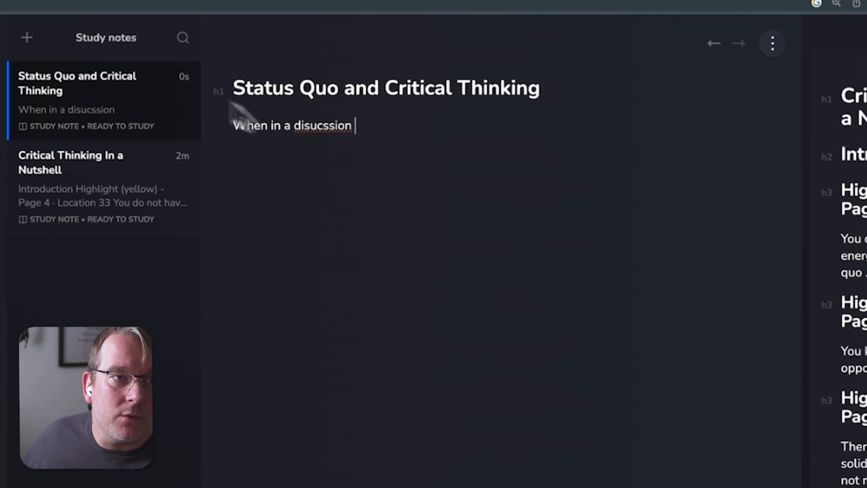
pyautogui.rightClick(317, 131)
pyautogui.click(359, 138)
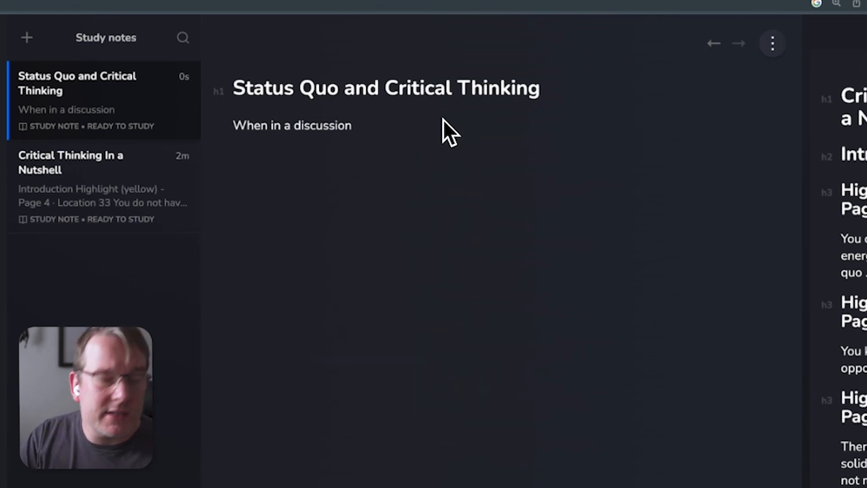
pyautogui.write('you may be ')
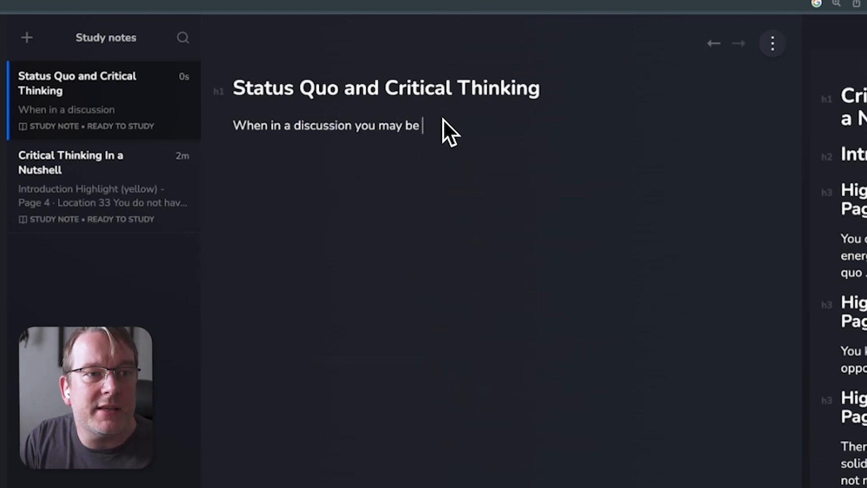
pyautogui.write('faced with ')
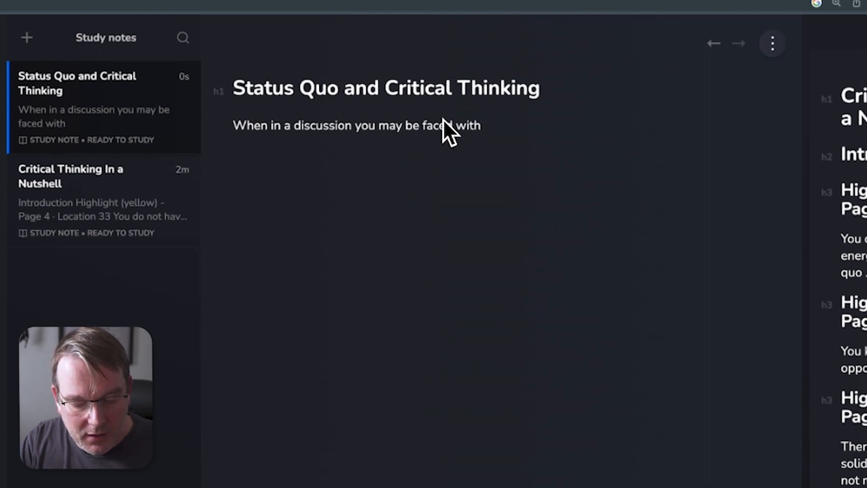
pyautogui.write('some')
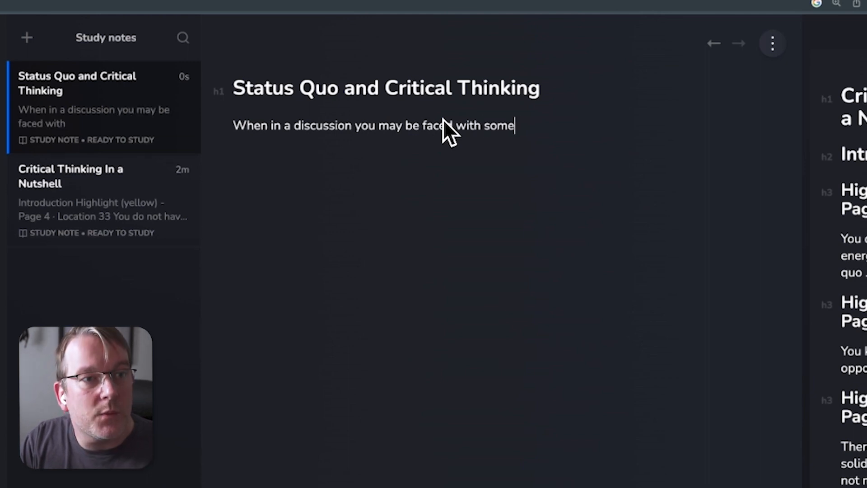
pyautogui.write('one not want')
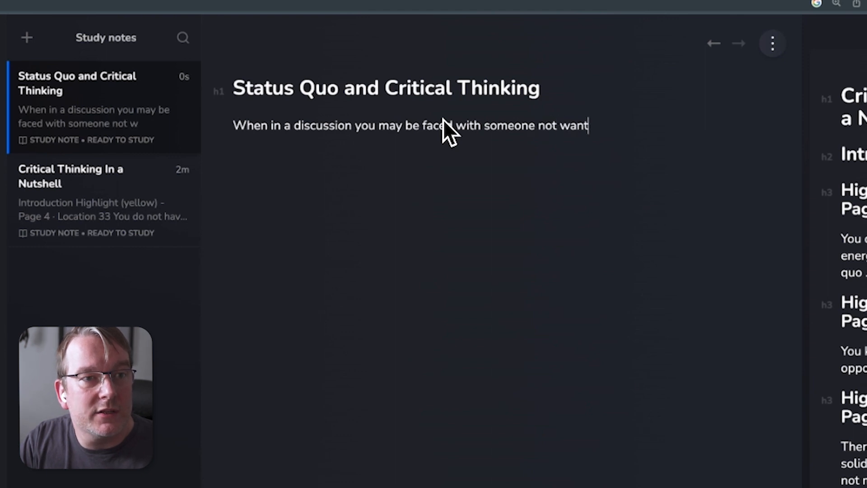
pyautogui.write(' to move fro')
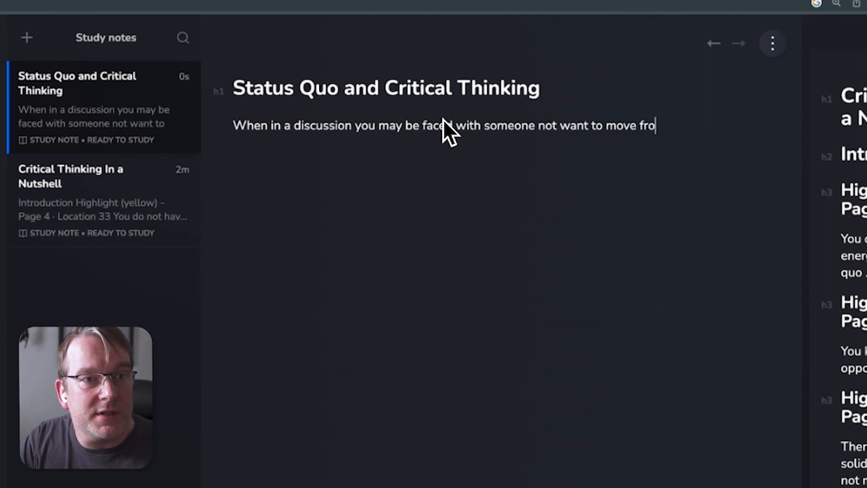
pyautogui.write('m the status quo of a tp')
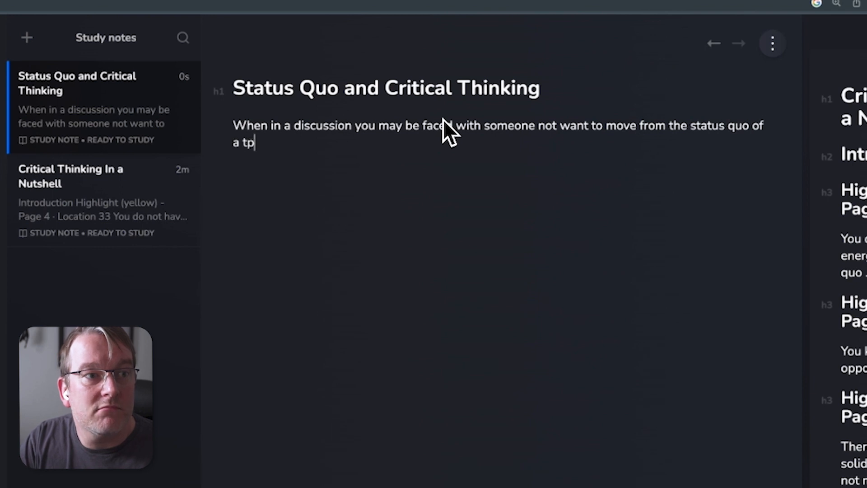
pyautogui.press('BackSpace')
pyautogui.write('opic')
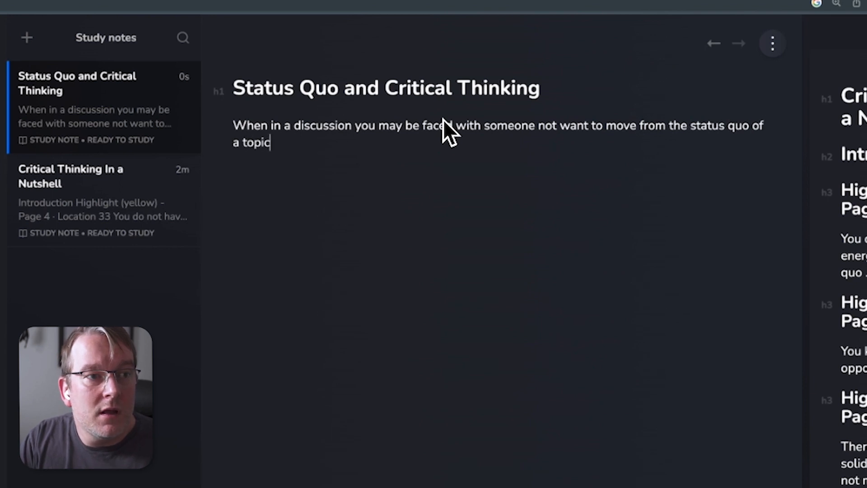
# Continue the paragraph with "To help open up their mind you may be faced to challenged the status quo".
pyautogui.write('. To help ')
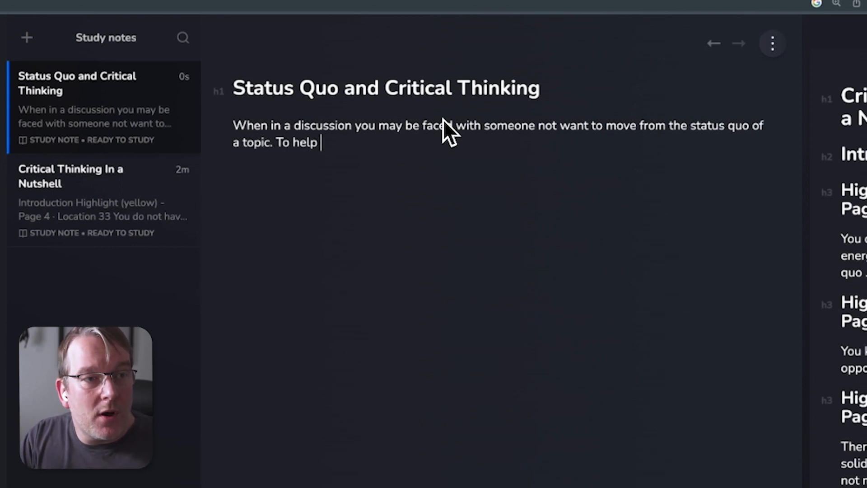
pyautogui.write('open up their mind yo')
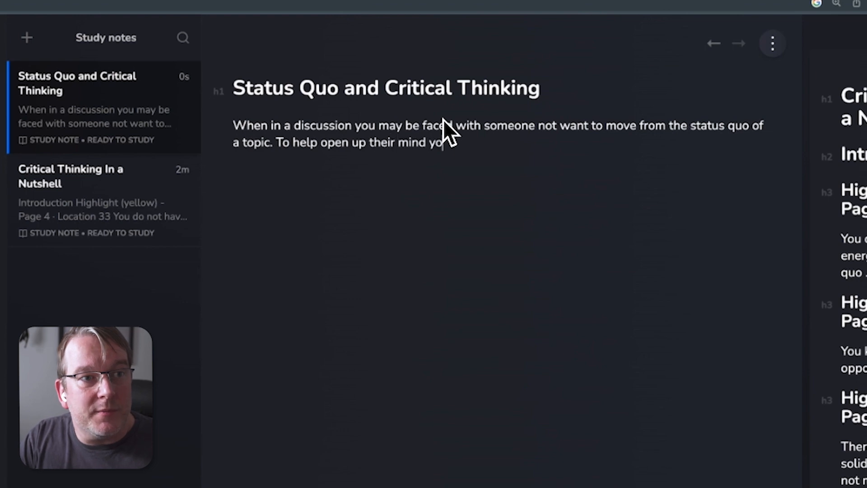
pyautogui.write('u may be faced to c')
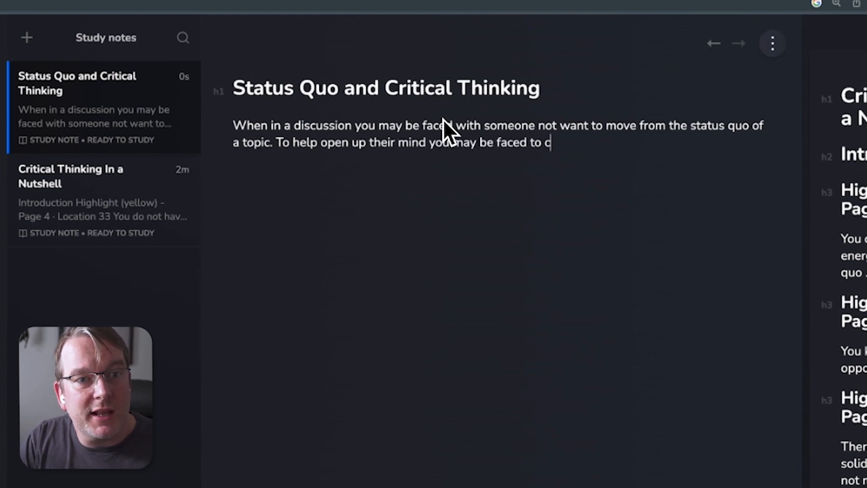
pyautogui.write('hallenged the status')
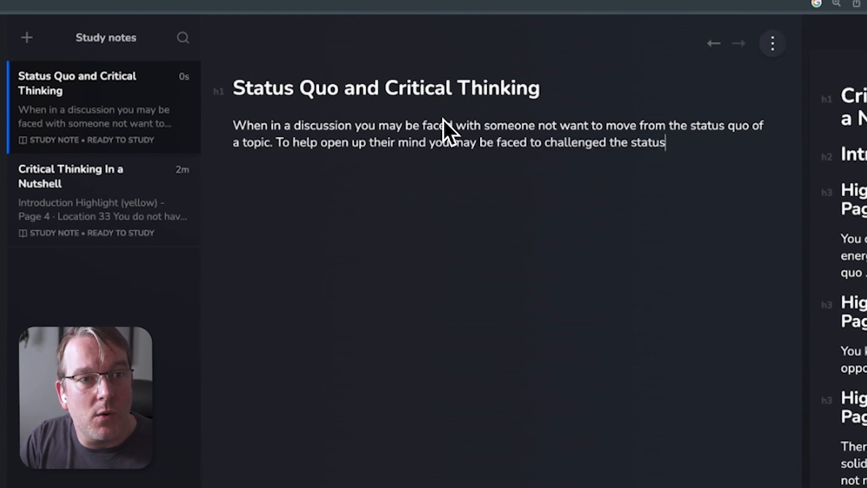
pyautogui.write(' quot')
pyautogui.press('BackSpace')
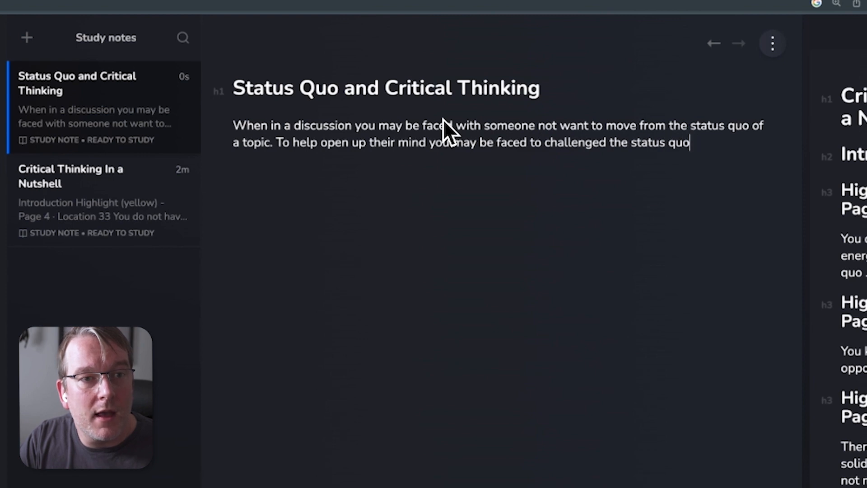
# Add the sentence "However, in doing so, you start to expend time and energy to do this." to the status quo paragraph.
pyautogui.write('. However, in doing')
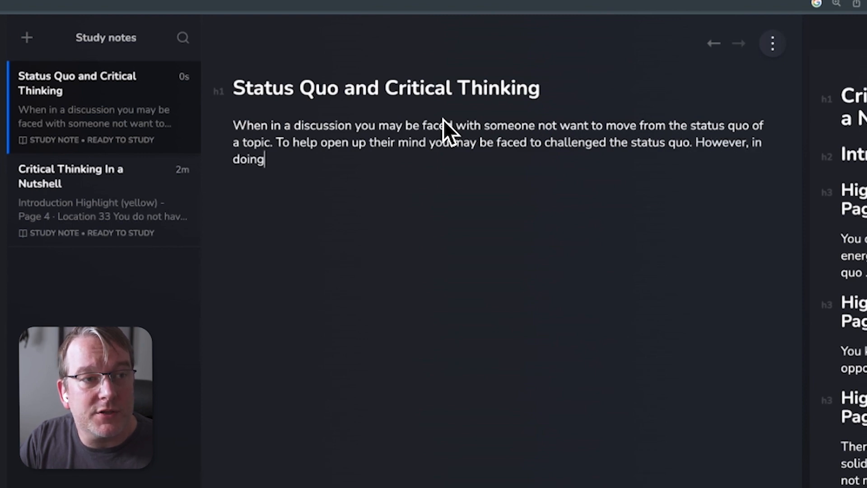
pyautogui.write(' so, you start to have')
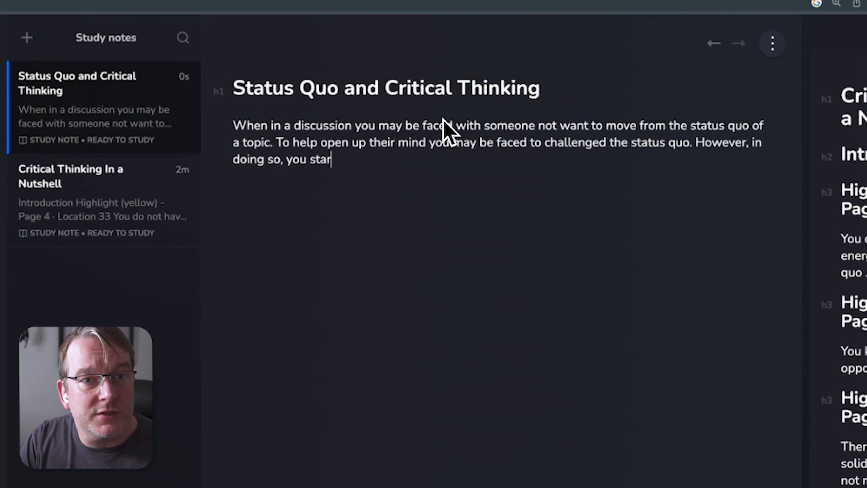
pyautogui.press('BackSpace')
pyautogui.press('BackSpace')
pyautogui.press('BackSpace')
pyautogui.press('BackSpace')
pyautogui.press('BackSpace')
pyautogui.write('e')
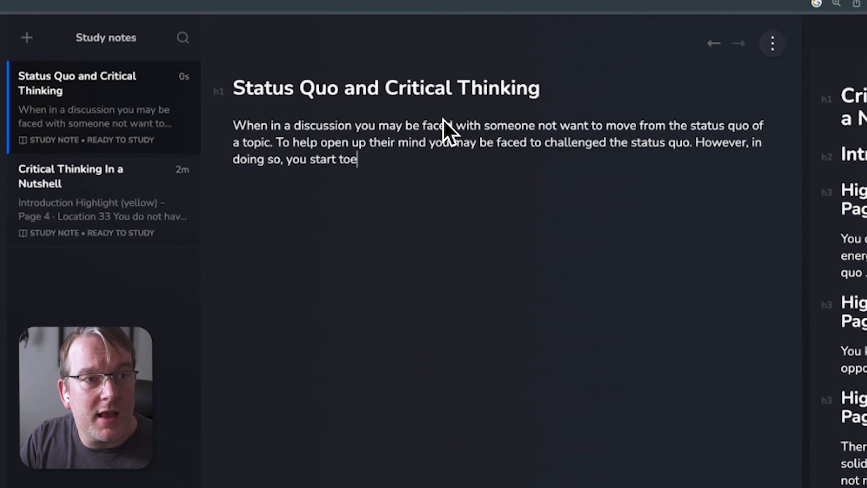
pyautogui.press('BackSpace')
pyautogui.write('expend ')
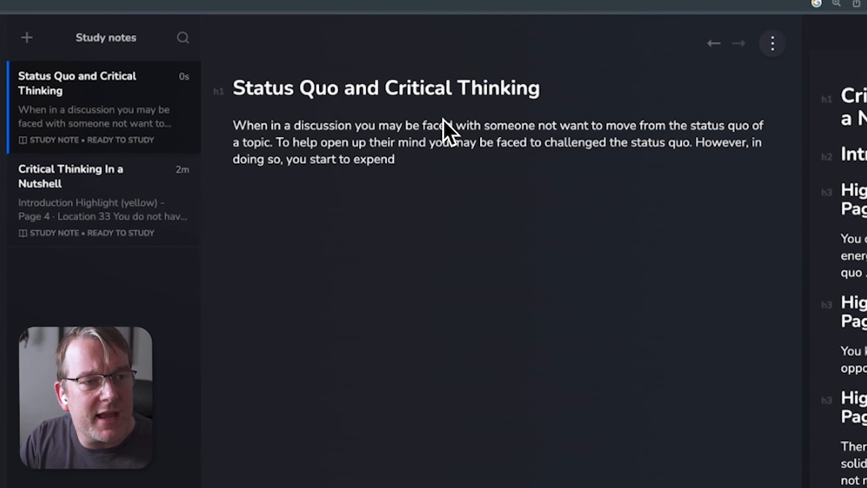
pyautogui.write('time and ne')
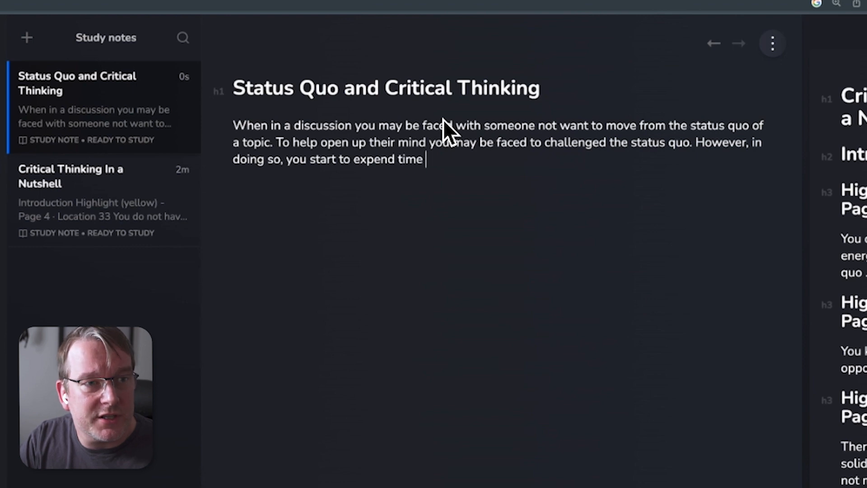
pyautogui.press('BackSpace')
pyautogui.press('BackSpace')
pyautogui.write('ener')
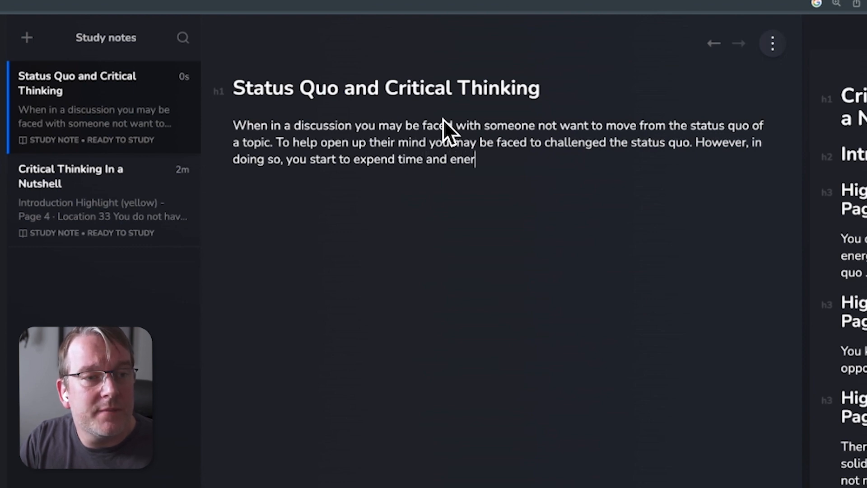
pyautogui.write('gy to do this. ')
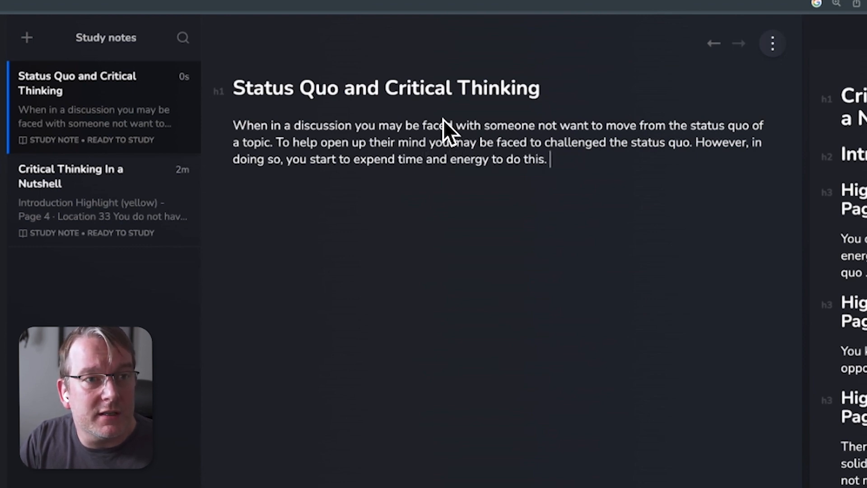
# End the paragraph with "This can be distracting and makes it harder for you to sustain the conversation to the point that is relevant to you.".
pyautogui.write('This can be distracting and ')
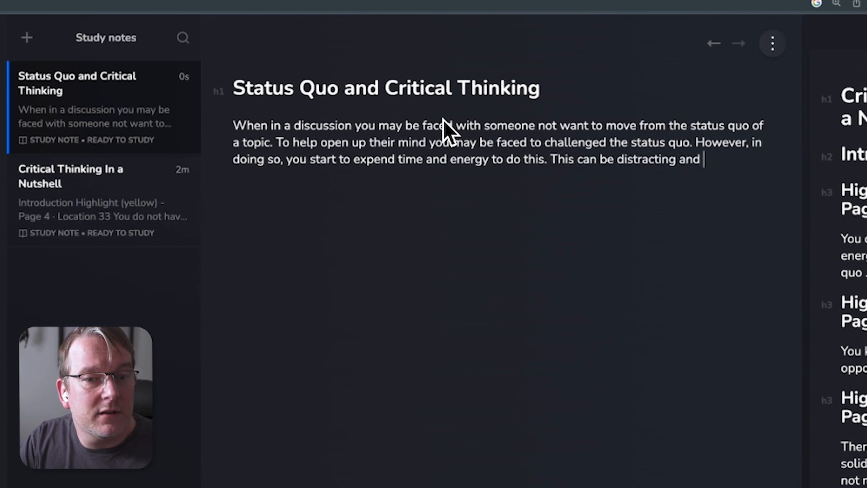
pyautogui.write('m')
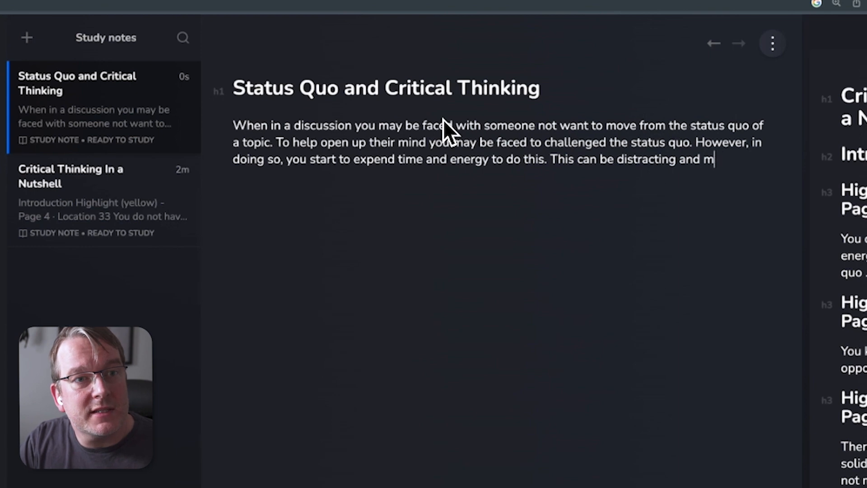
pyautogui.write('akes it harder for you t')
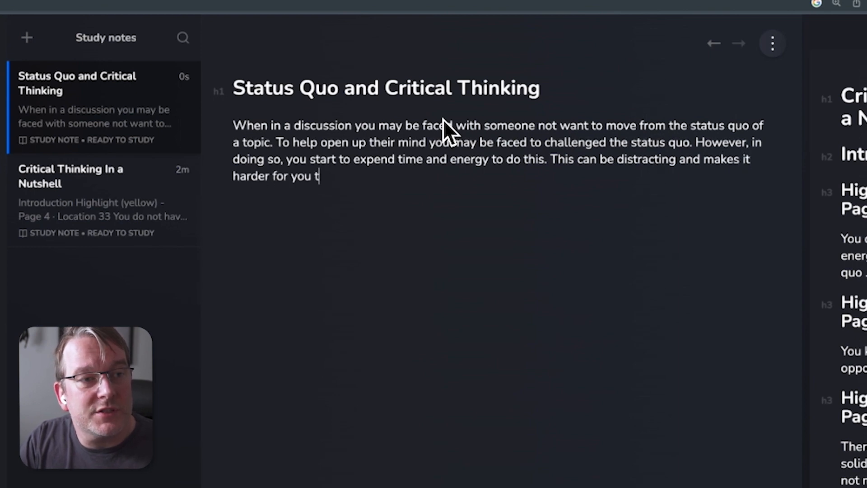
pyautogui.write('o sustain')
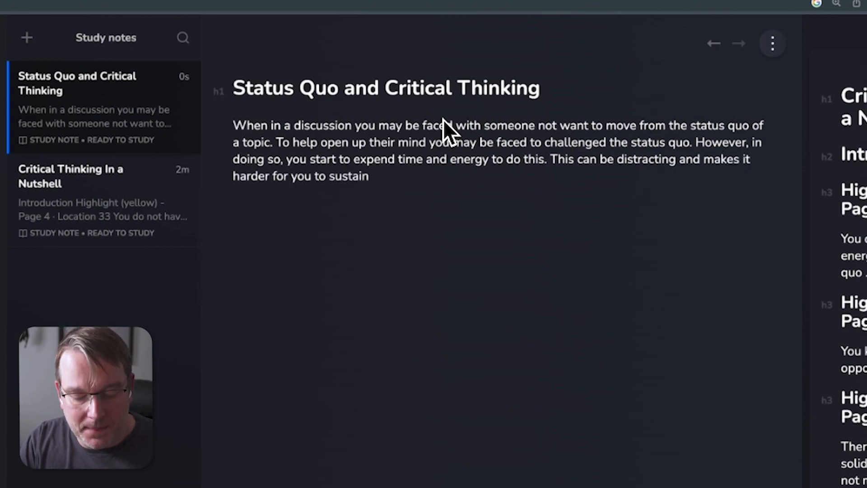
pyautogui.write(' the conversation')
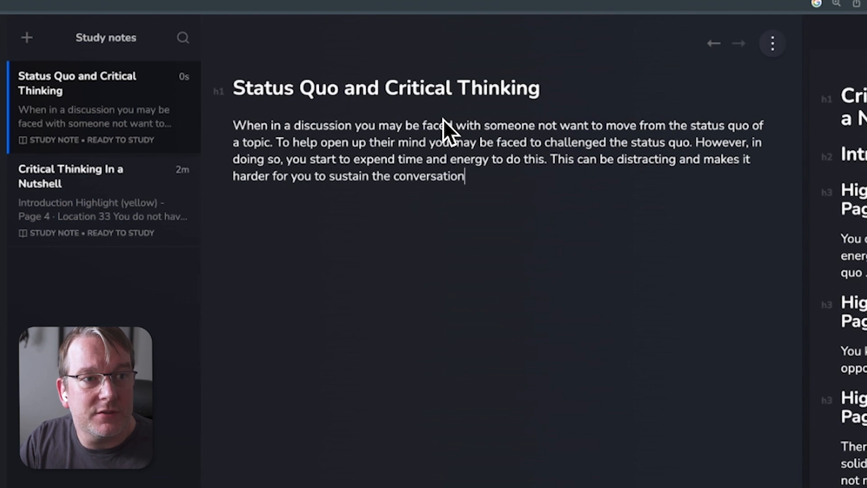
pyautogui.write(' to the point that is relev')
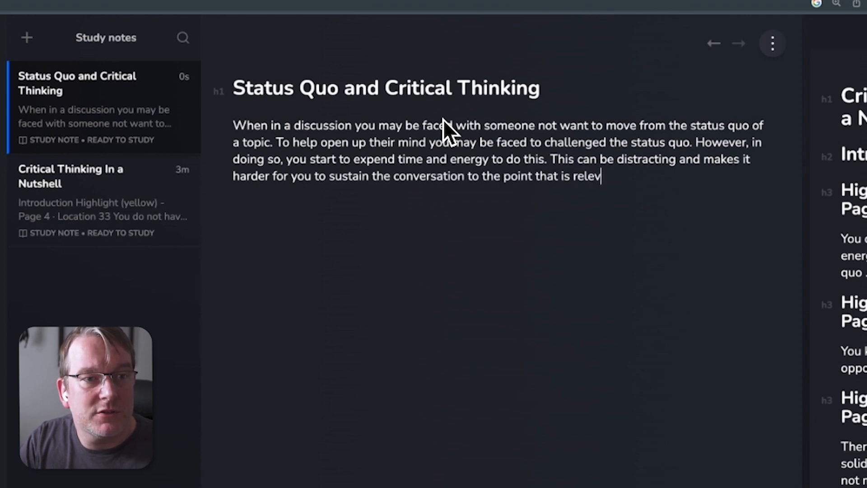
pyautogui.write('ant to you.')
pyautogui.press('Return')
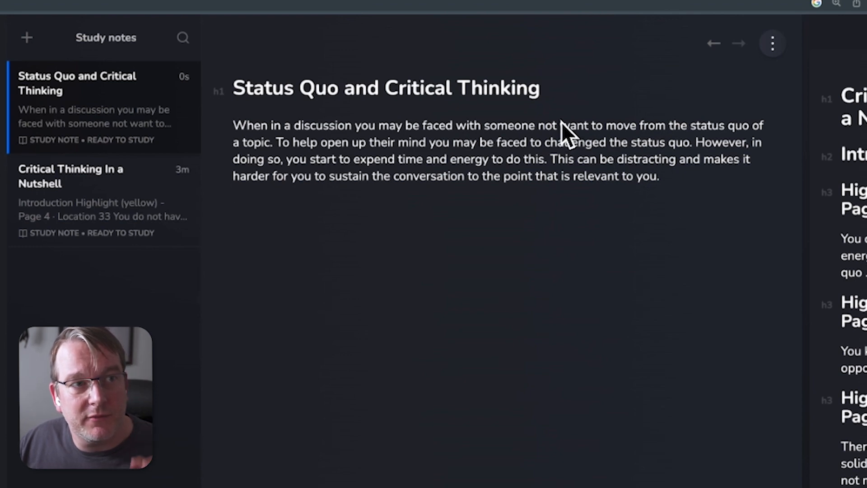
# Insert "The energy of challenging the" at the start of the study note's title.
pyautogui.moveTo(549, 97); pyautogui.dragTo(243, 95)
pyautogui.click(242, 95)
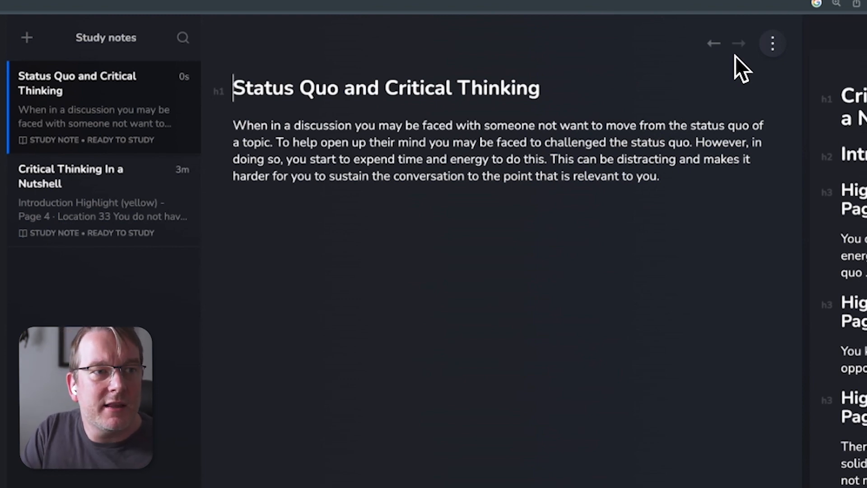
pyautogui.write('The ener')
pyautogui.press('BackSpace')
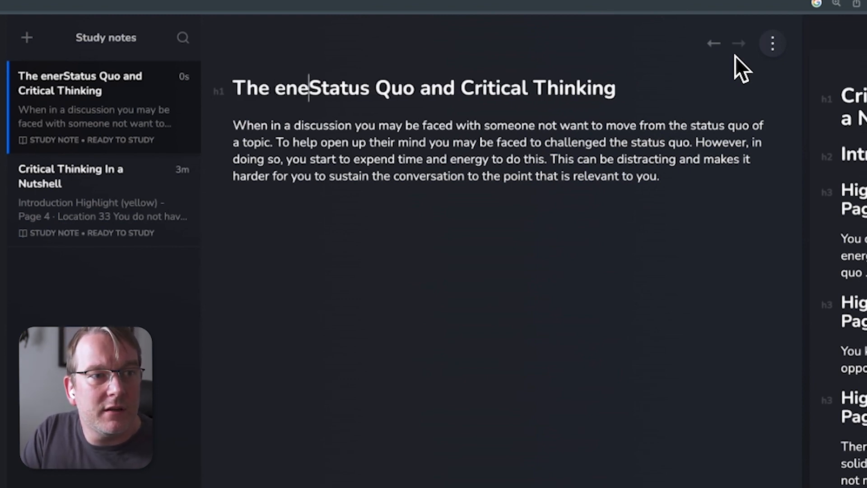
pyautogui.write('rgy of')
pyautogui.write(' challenging th')
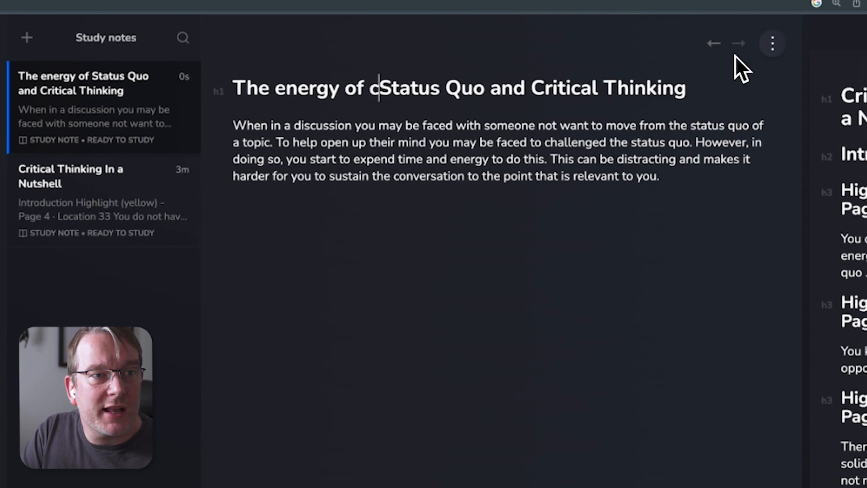
pyautogui.write('e')
# Make "status quo" lowercase in the title and remove "and Critical Thinking" from its end.
pyautogui.press('Right')
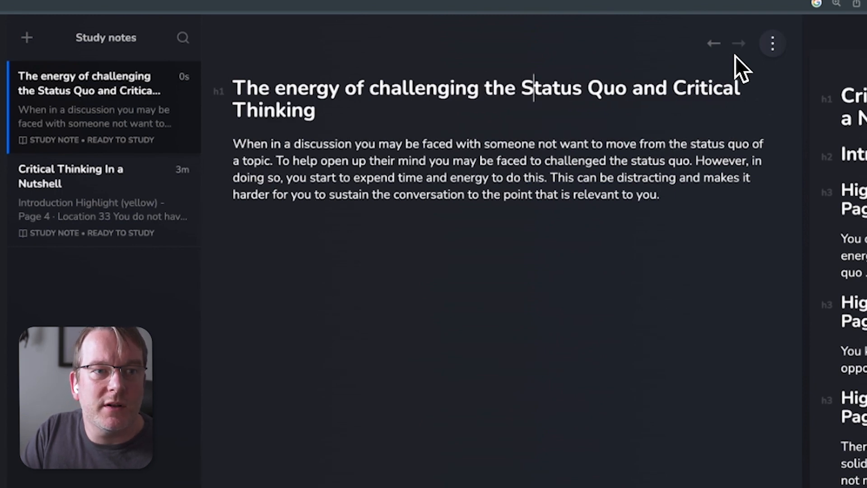
pyautogui.press('BackSpace')
pyautogui.write('s')
pyautogui.press('Right')
pyautogui.press('Right')
pyautogui.press('Right')
pyautogui.press('Right')
pyautogui.press('Right')
pyautogui.press('Right')
pyautogui.press('BackSpace')
pyautogui.write('q')
pyautogui.press('Right')
pyautogui.press('Right')
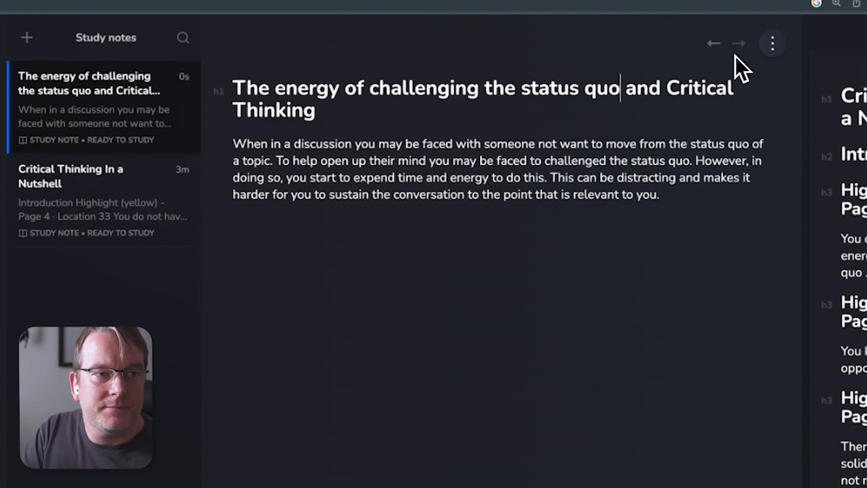
pyautogui.hotkey('shift', 'Down')
pyautogui.press('BackSpace')
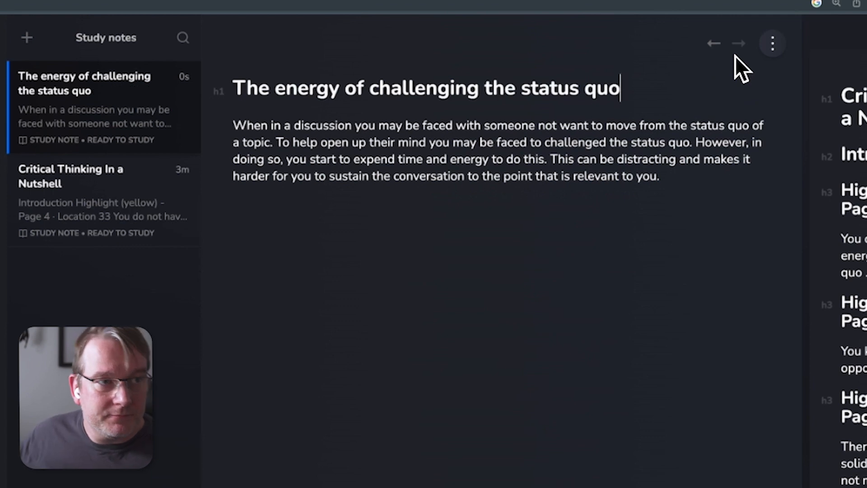
# Review the finished status quo note and mark the pinned highlight about facing opposition from other people.
pyautogui.click(663, 160)
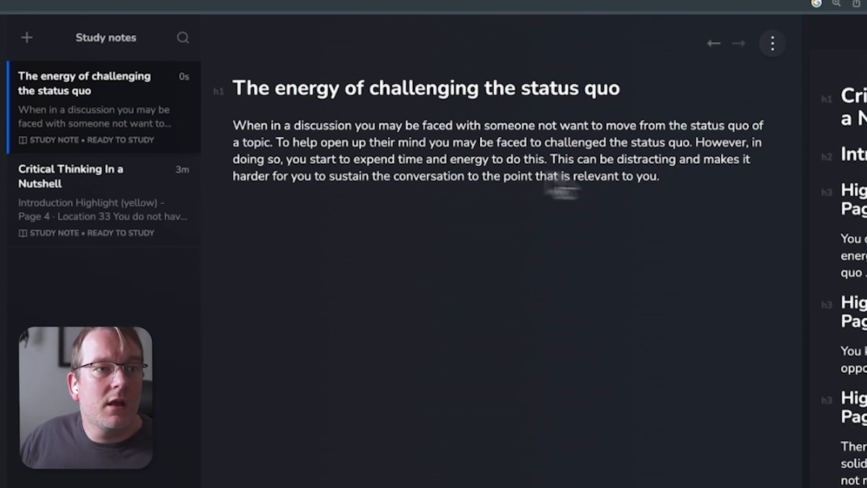
pyautogui.click(637, 93)
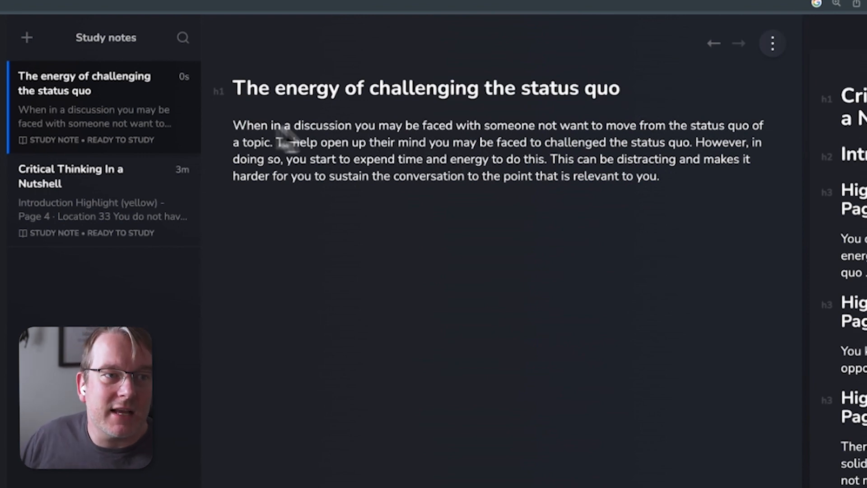
pyautogui.click(243, 128)
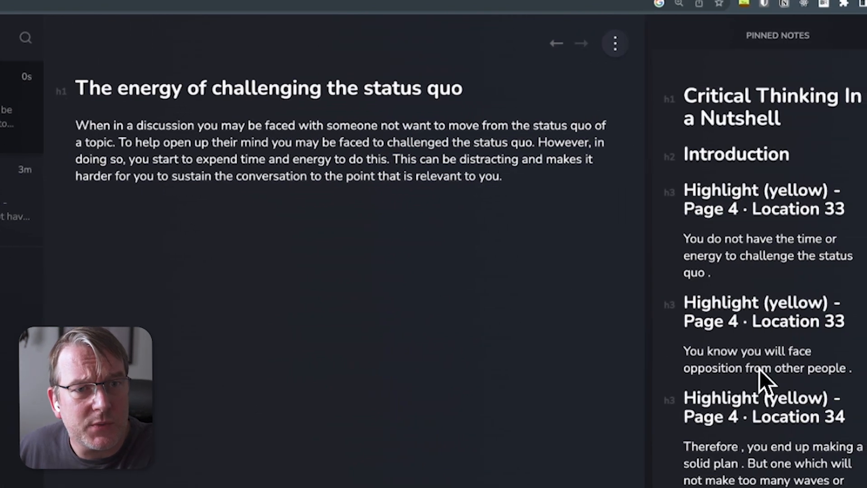
pyautogui.scroll(-2, 725, 348)
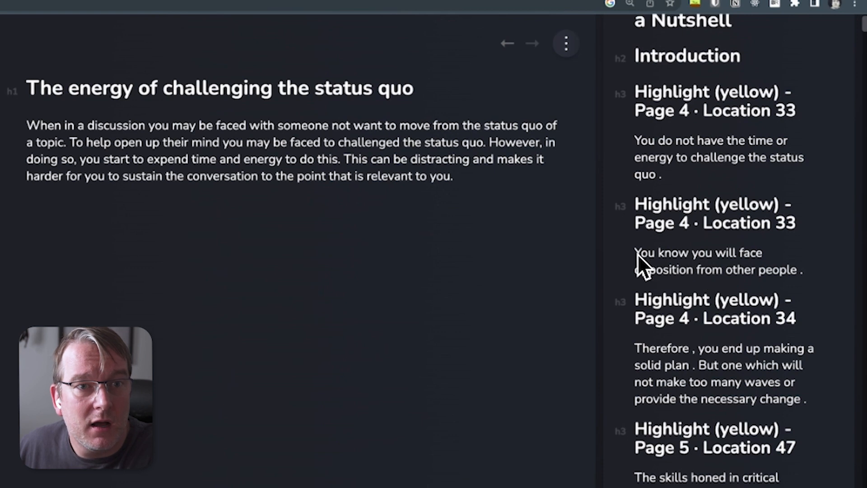
pyautogui.moveTo(638, 255); pyautogui.dragTo(800, 270)
pyautogui.click(801, 271)
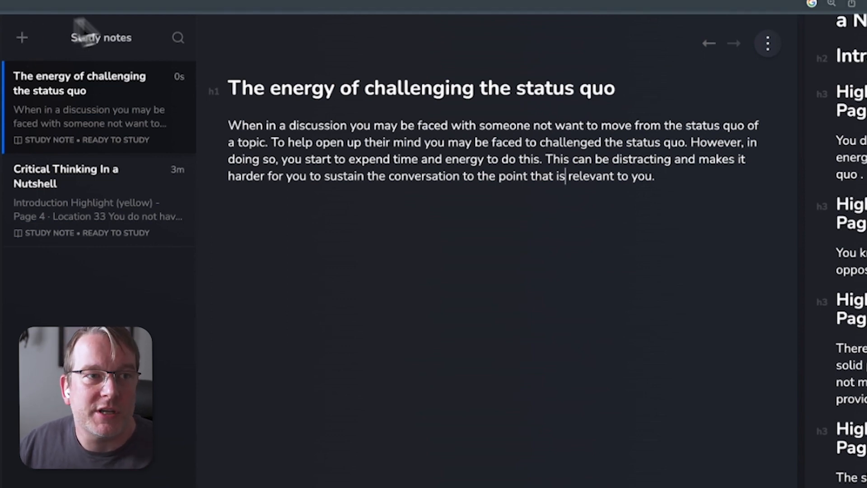
# Add a level-two heading "See also" below the paragraph and start a numbered list under it.
pyautogui.click(677, 180)
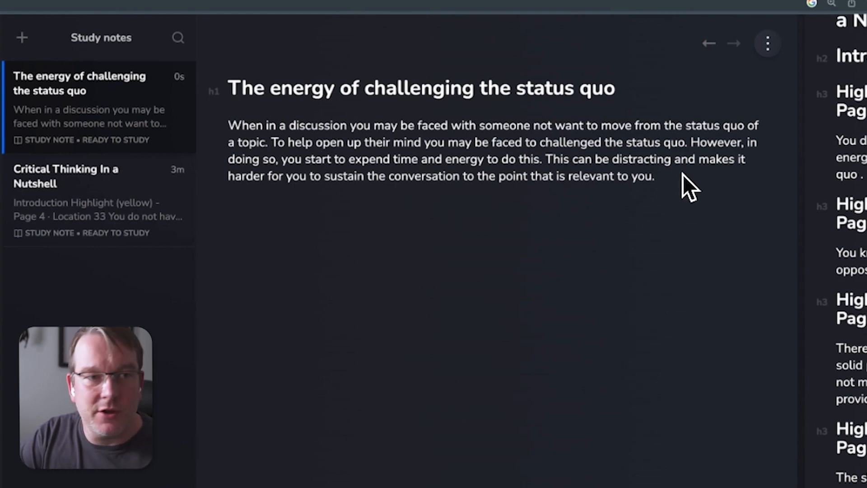
pyautogui.write('## See also')
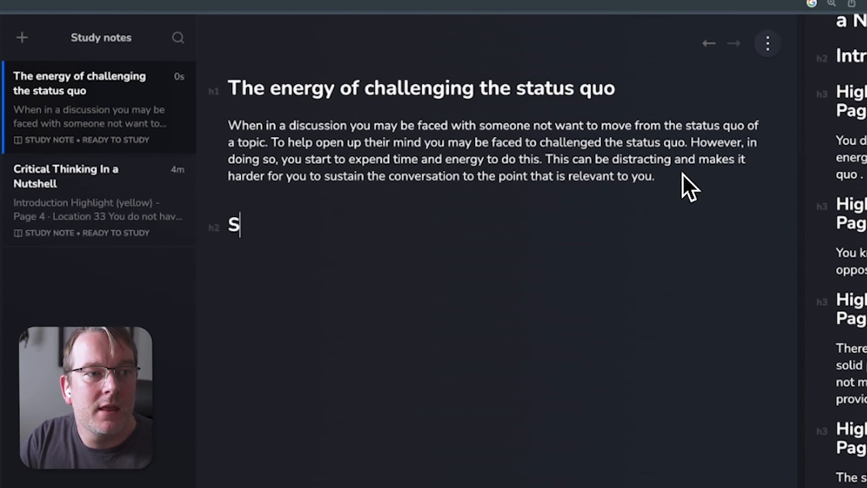
pyautogui.press('Return')
pyautogui.write('1. ')
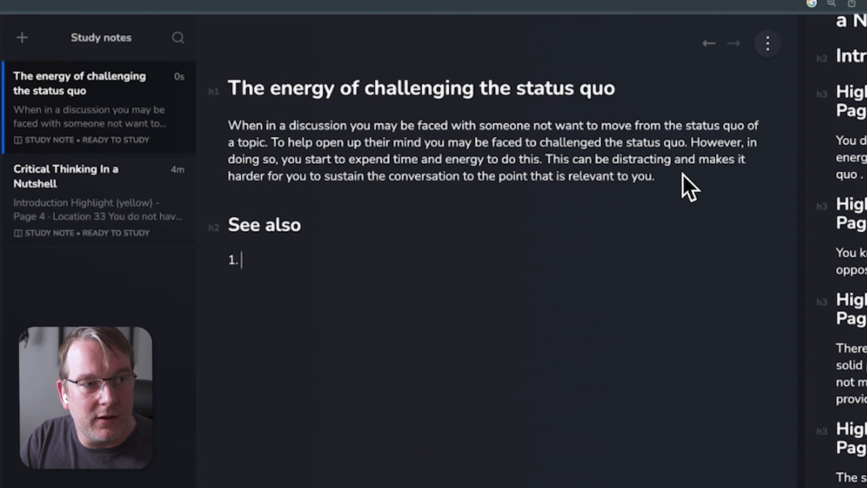
# Enter the note link "[[When to consider critical thinking in dialog]]" as the first See also item.
pyautogui.write('[[Whe')
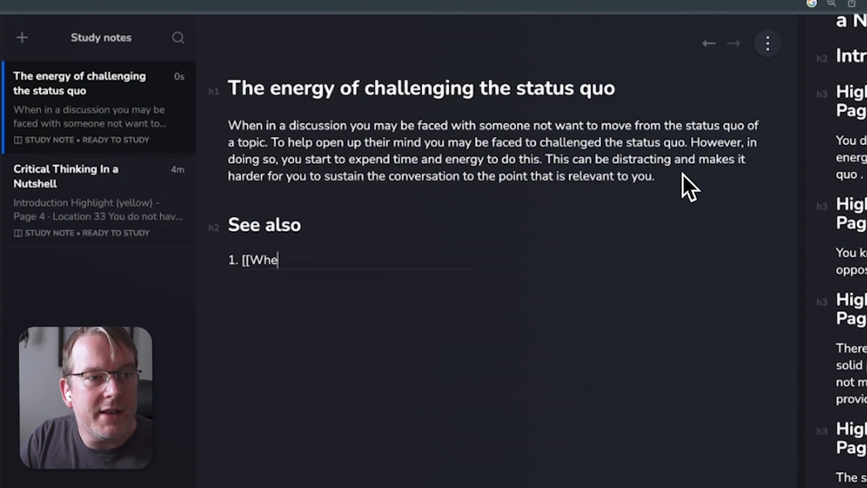
pyautogui.write('n to consider ')
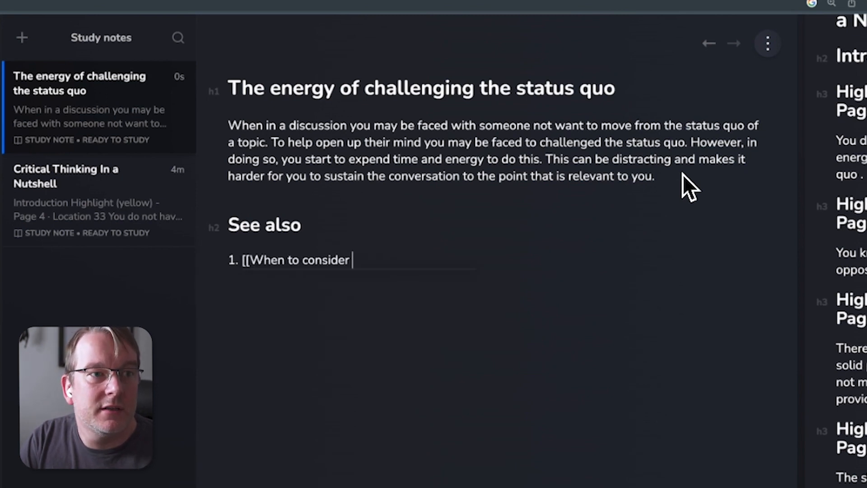
pyautogui.write('critical ')
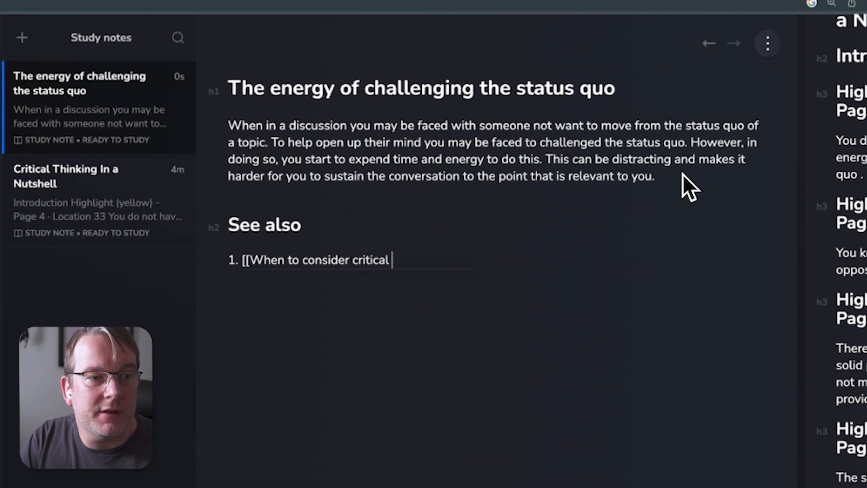
pyautogui.write('thinking in dialog]')
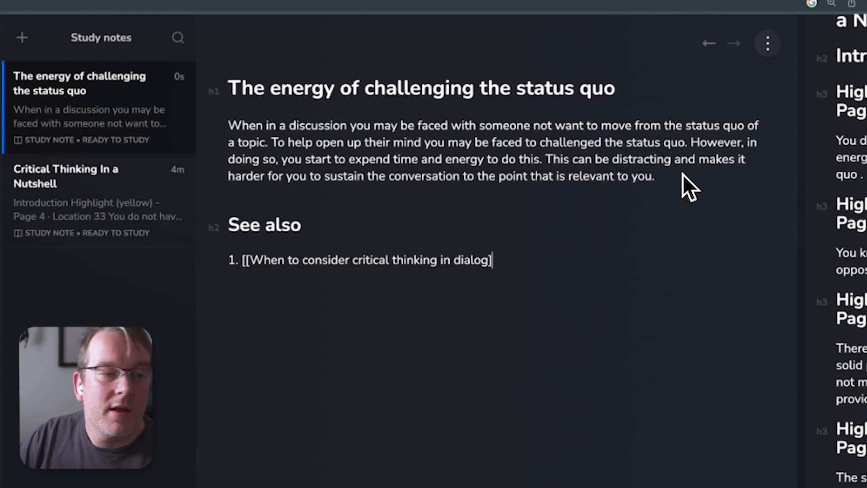
pyautogui.write(']')
# Create a study note from the See also link and start its body with "When evaluating a good".
pyautogui.click(457, 261)
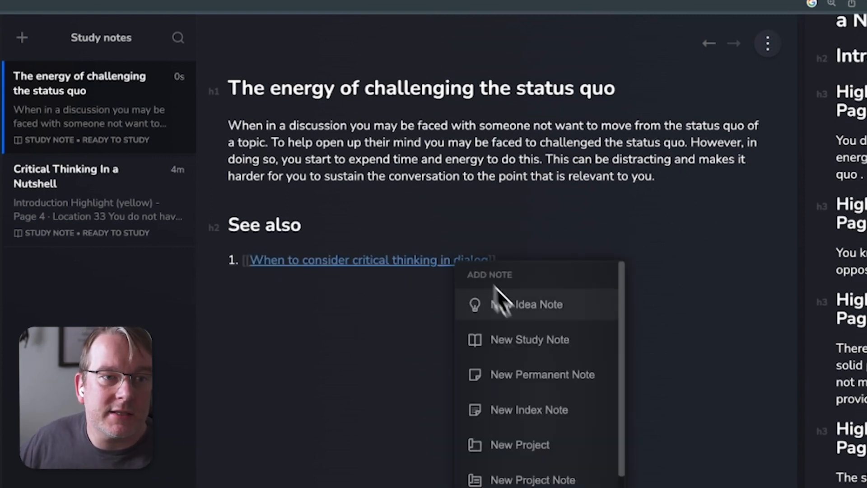
pyautogui.click(511, 341)
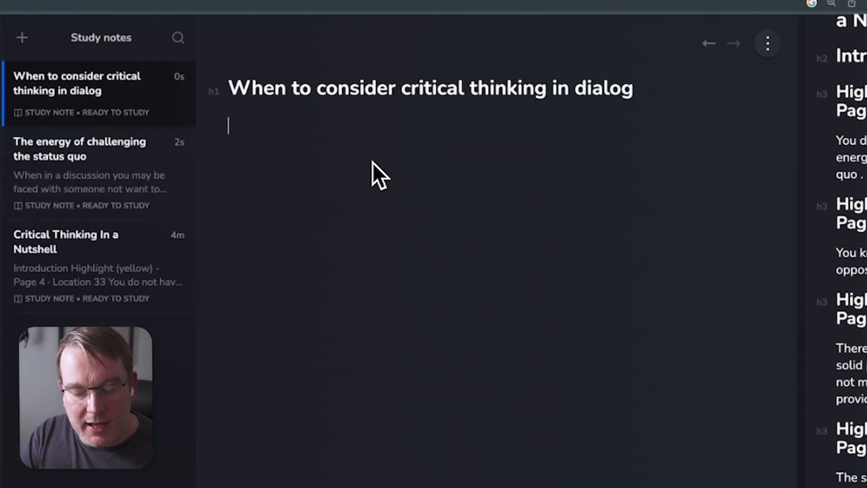
pyautogui.write('Wh')
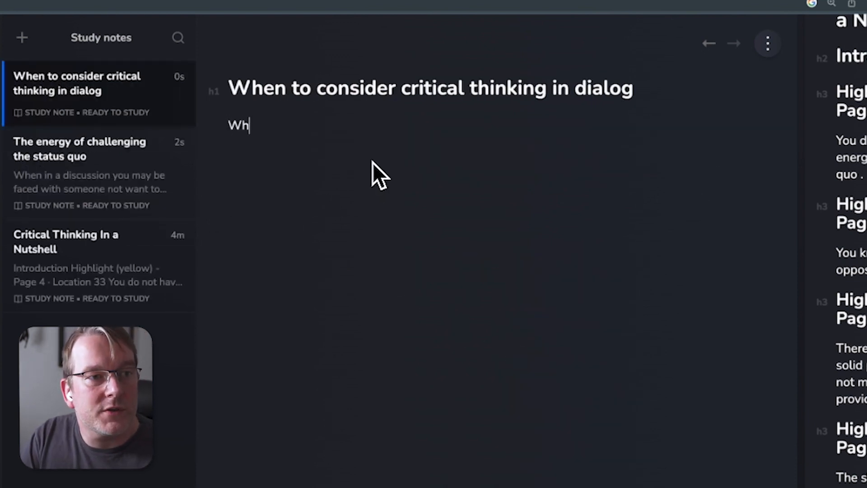
pyautogui.write('en evalating a')
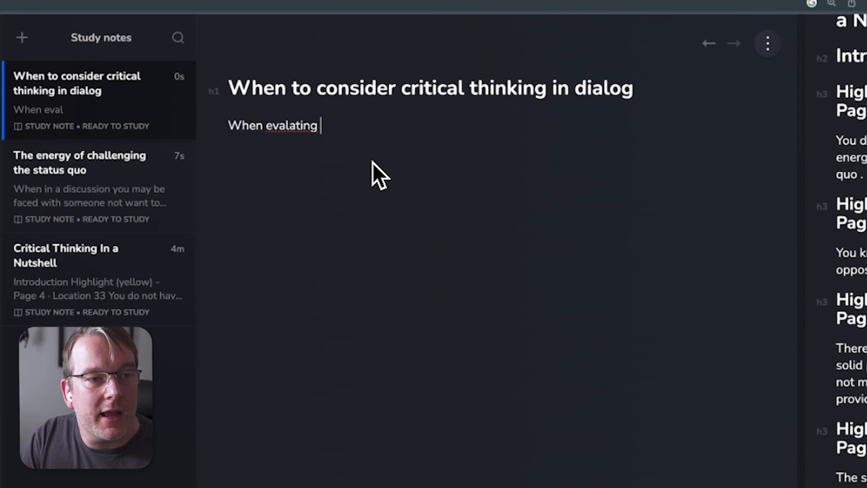
pyautogui.rightClick(316, 129)
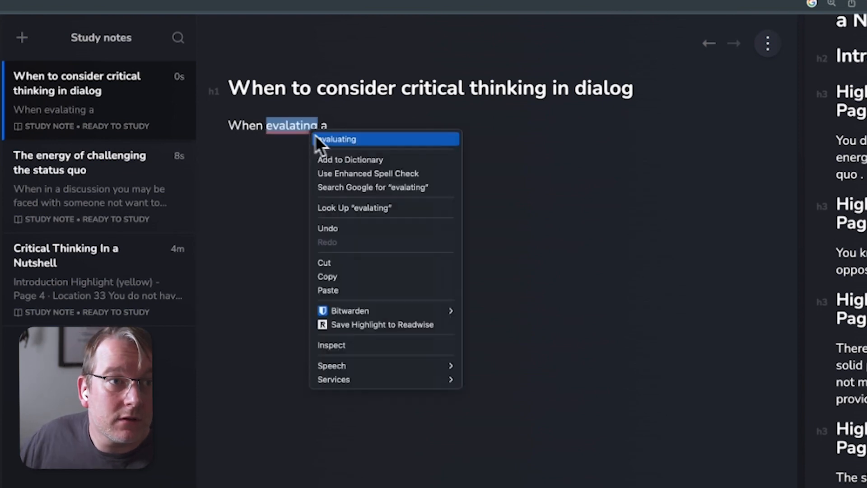
pyautogui.click(336, 139)
pyautogui.write('good')
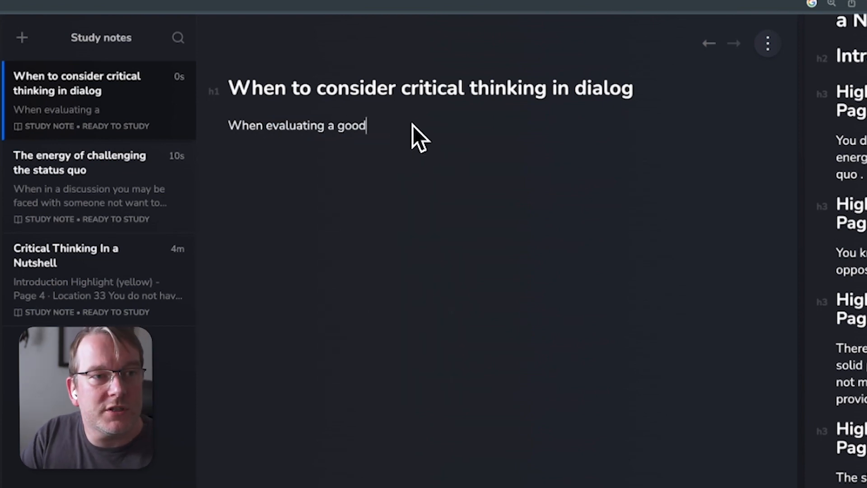
# Complete the opening sentence with "time to conduct critical thinking, you have to consider the following:" and start a new paragraph.
pyautogui.write(' time')
pyautogui.press('BackSpace')
pyautogui.press('BackSpace')
pyautogui.write('ime to conduct ')
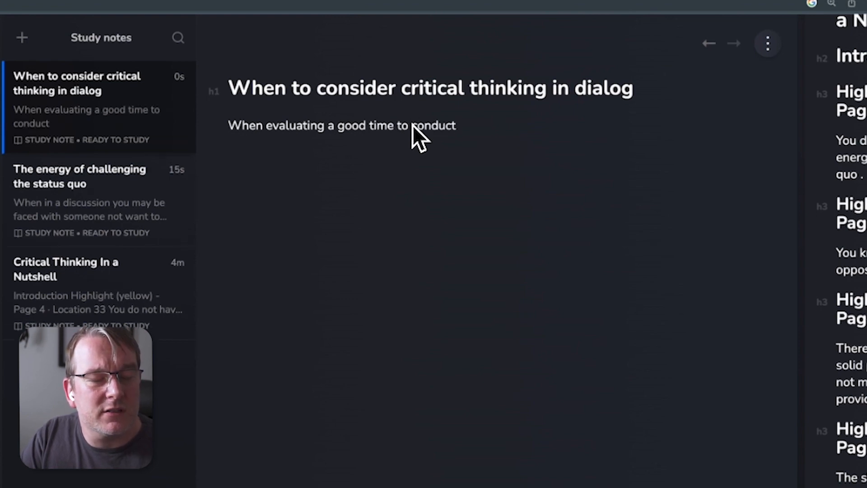
pyautogui.write('crit')
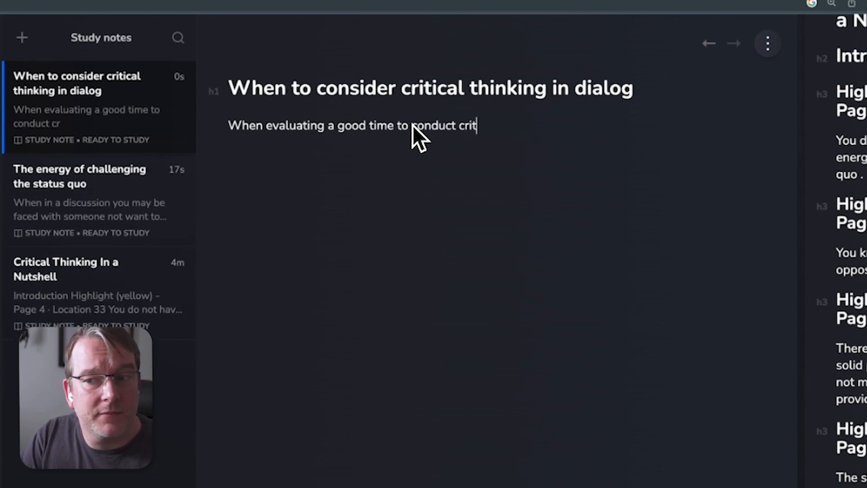
pyautogui.write('ical thinking, you hav')
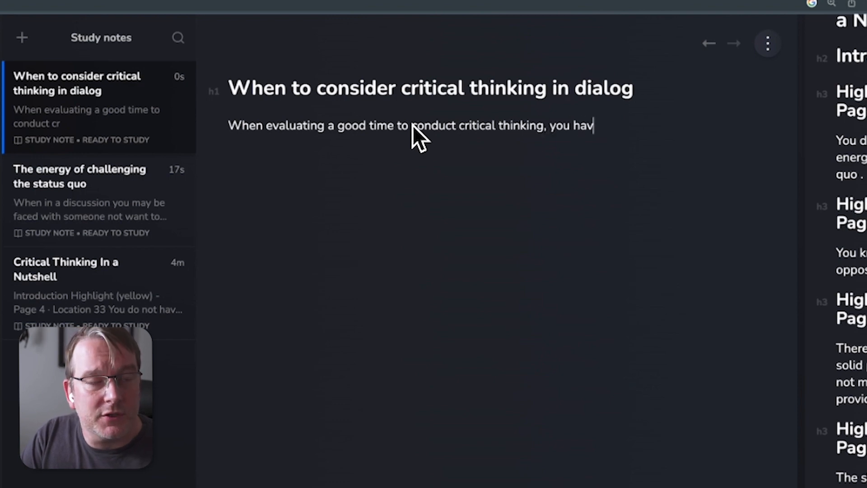
pyautogui.write('e to consid')
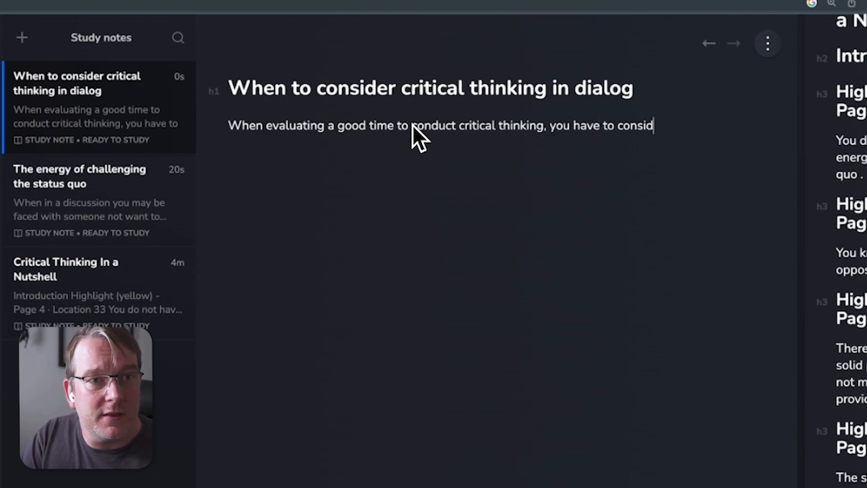
pyautogui.write('er the following:')
pyautogui.press('Return')
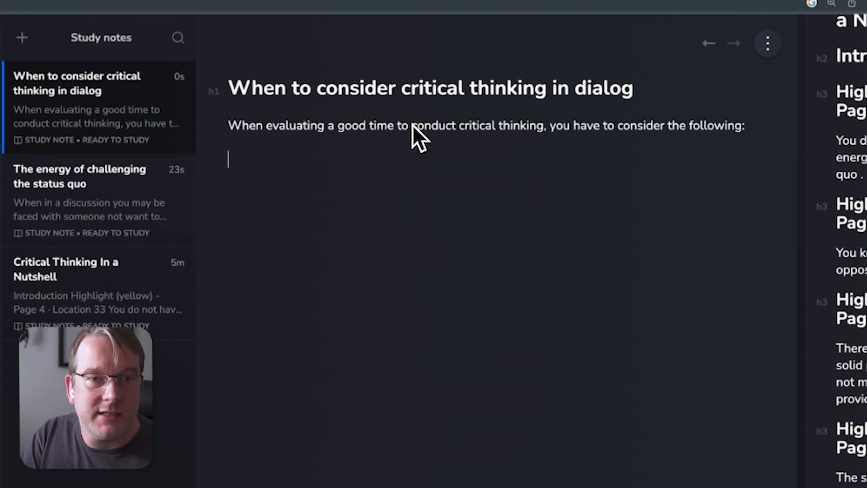
# Add numbered list item 1, "Will the other person be open to discussion or will they give you opposition?".
pyautogui.write('1.')
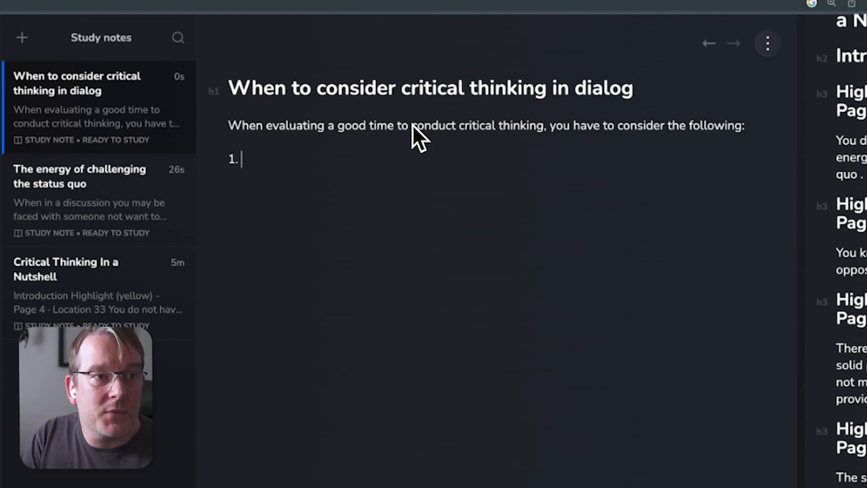
pyautogui.write(' Will the other perso')
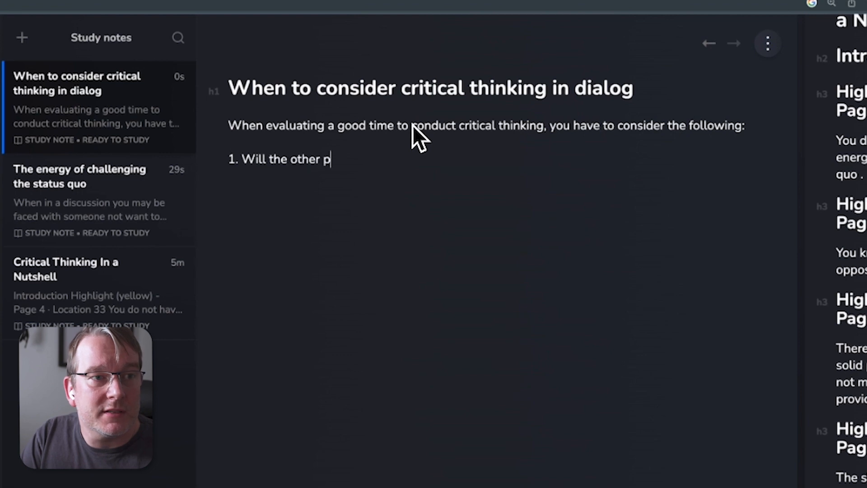
pyautogui.press('BackSpace')
pyautogui.write('rson be')
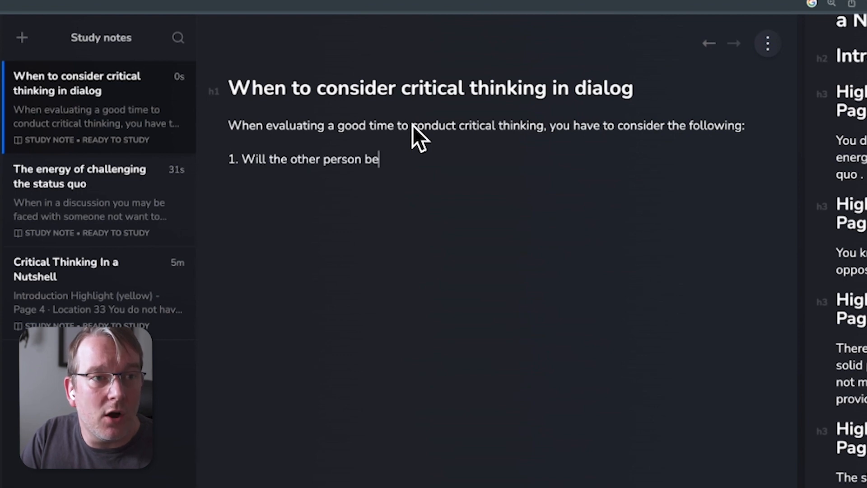
pyautogui.write(' open to discussion or will they ')
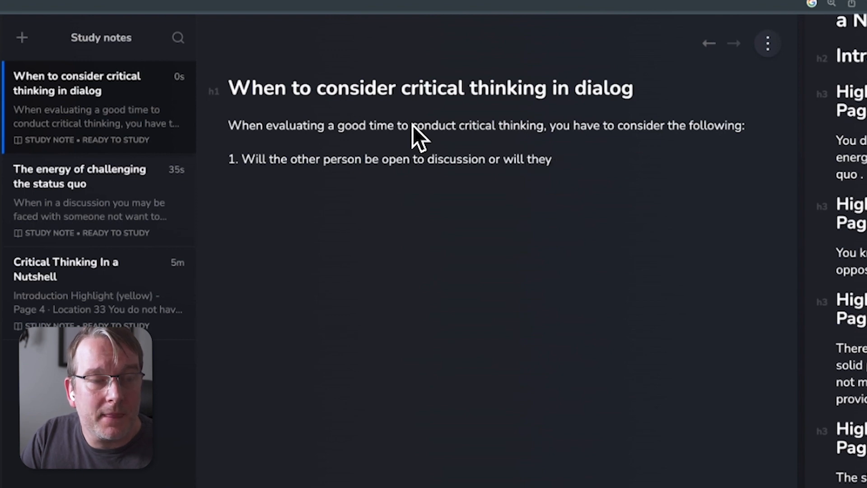
pyautogui.write('cal')
pyautogui.press('BackSpace')
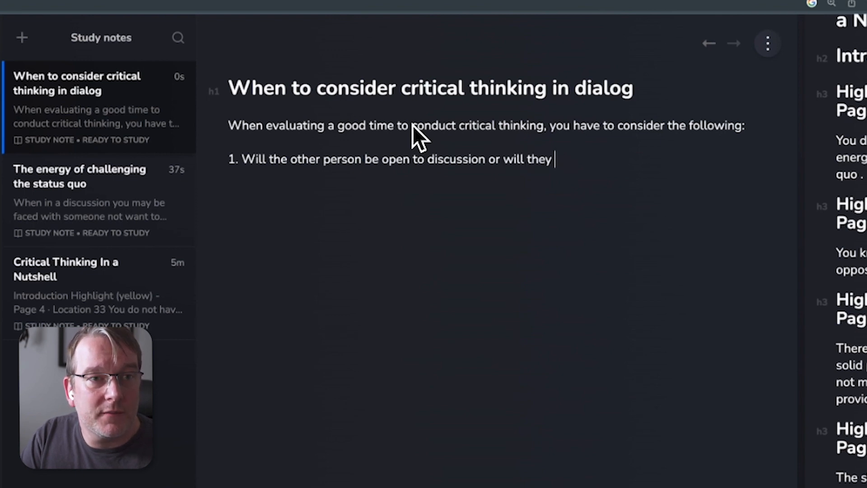
pyautogui.write('give you oppo')
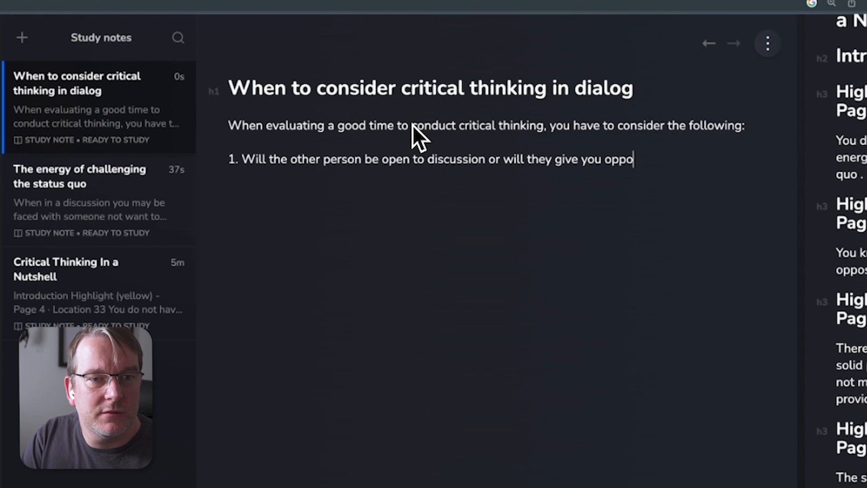
pyautogui.write('sition?')
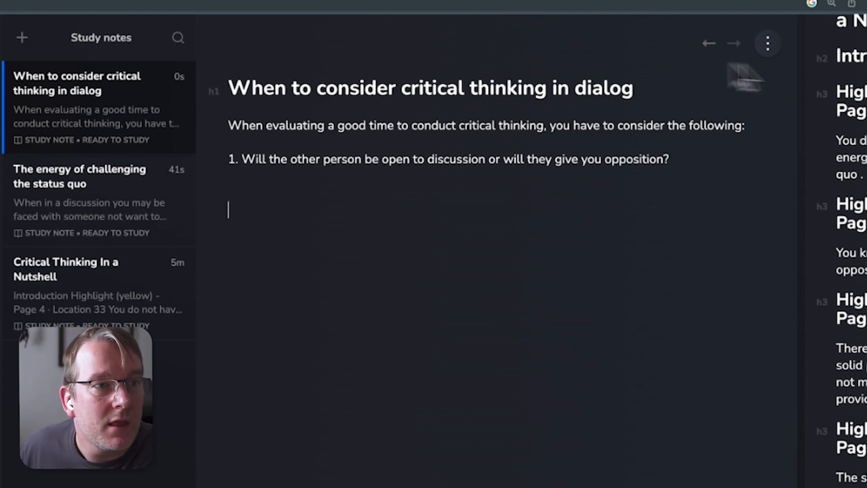
# Review the status quo note and the pinned highlights, and return to the note on when to consider critical thinking.
pyautogui.click(708, 44)
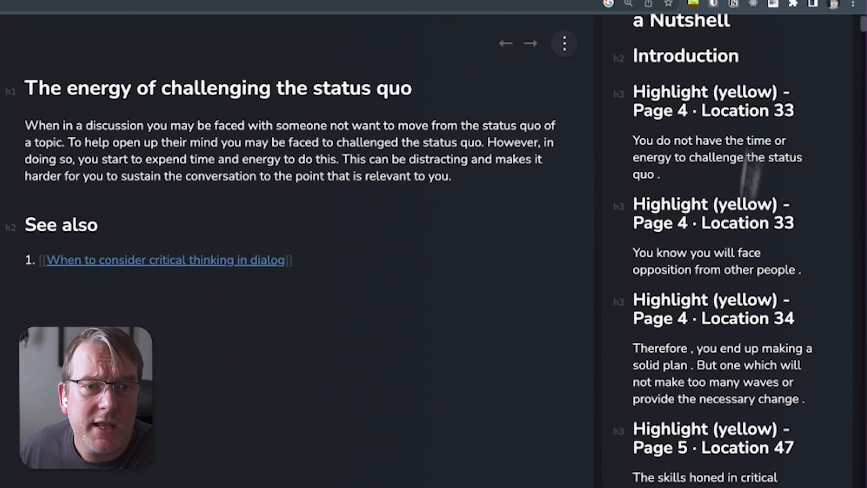
pyautogui.scroll(-2, 723, 369)
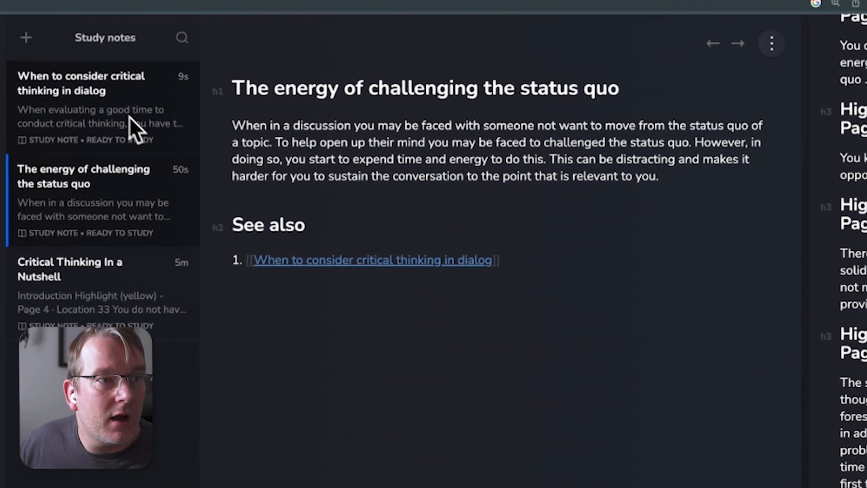
pyautogui.click(126, 113)
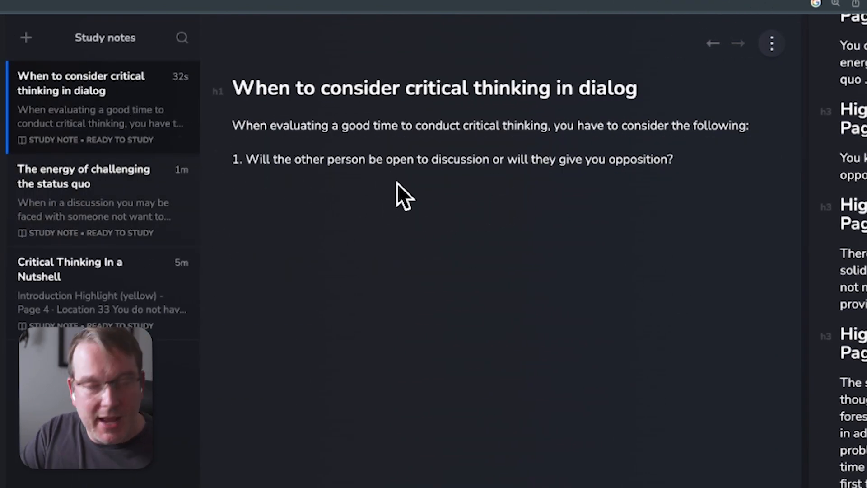
# Add a level-two heading "See also" below the opposition question and start a numbered list under it.
pyautogui.press('Return')
pyautogui.press('Return')
pyautogui.write('## ')
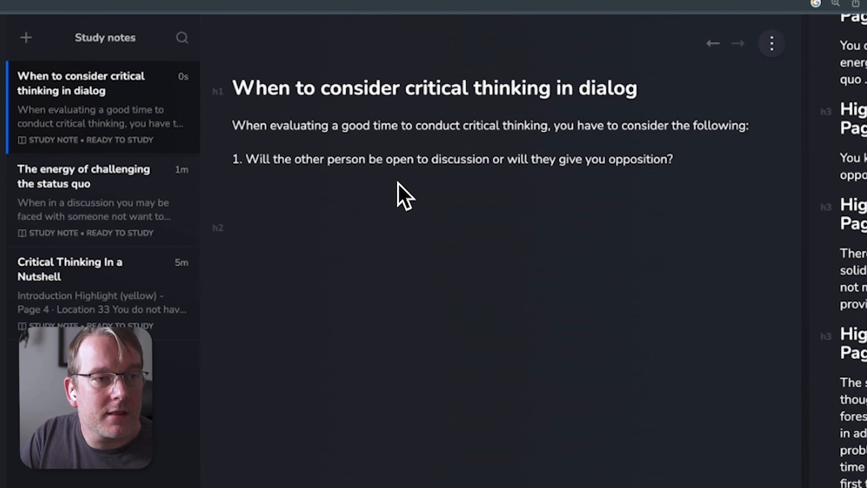
pyautogui.write('See also')
pyautogui.press('Return')
pyautogui.write('1')
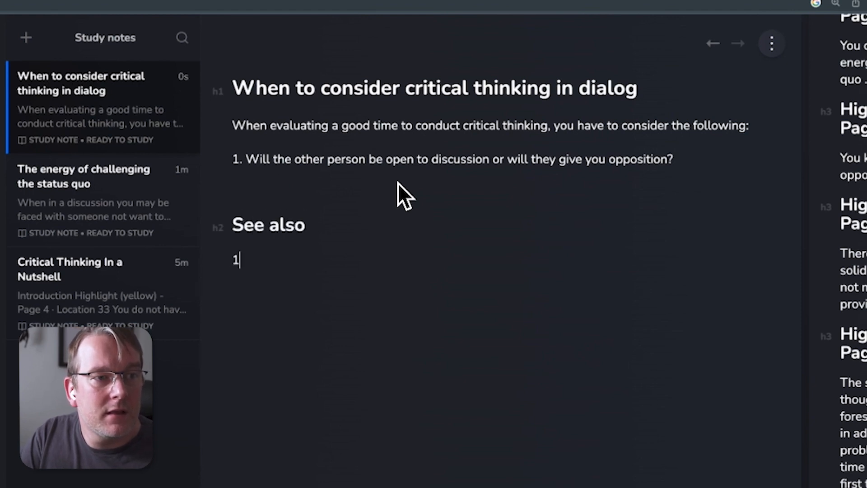
# Enter the note link "[[Compromises made when engagning in critical thinking dialog]]" as the first See also item.
pyautogui.write('. [[Comp')
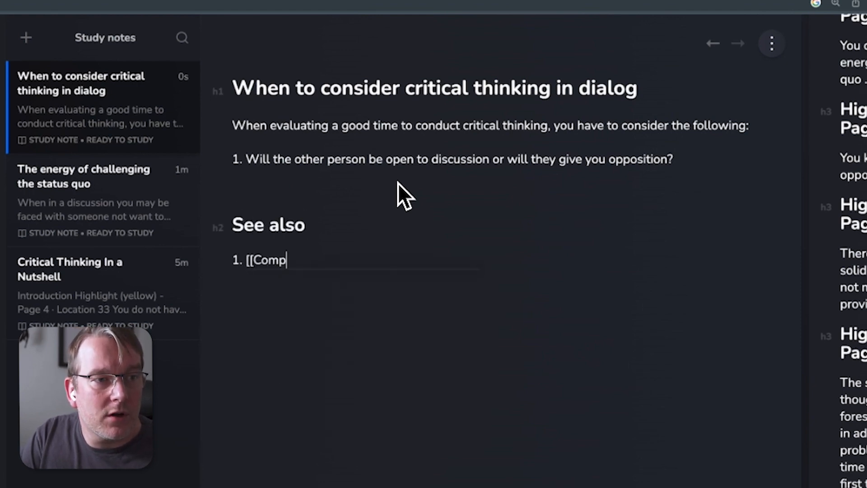
pyautogui.write('romises made when cr')
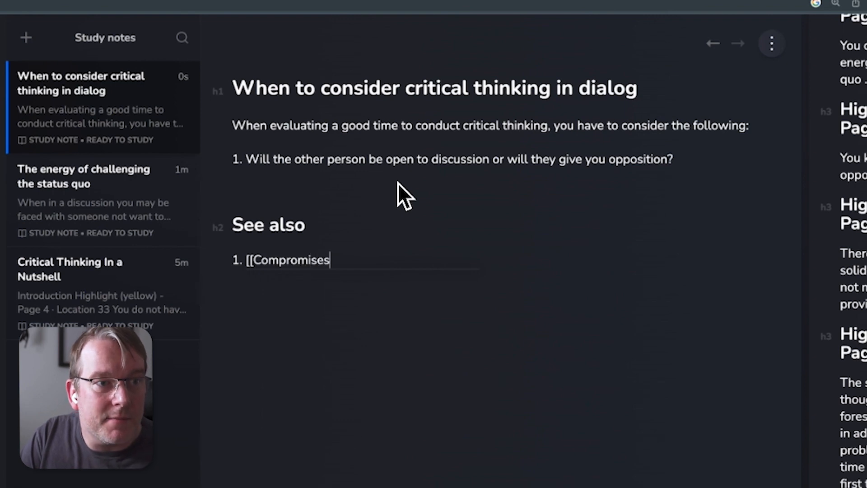
pyautogui.press('BackSpace')
pyautogui.press('BackSpace')
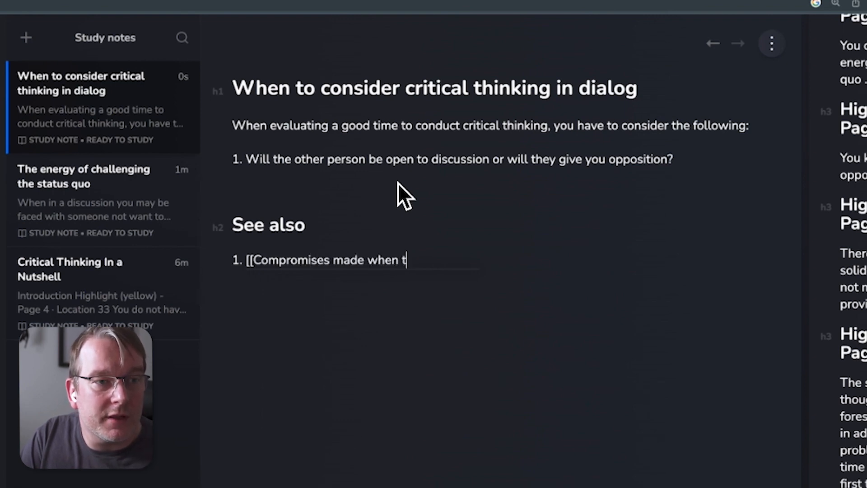
pyautogui.write('engagn')
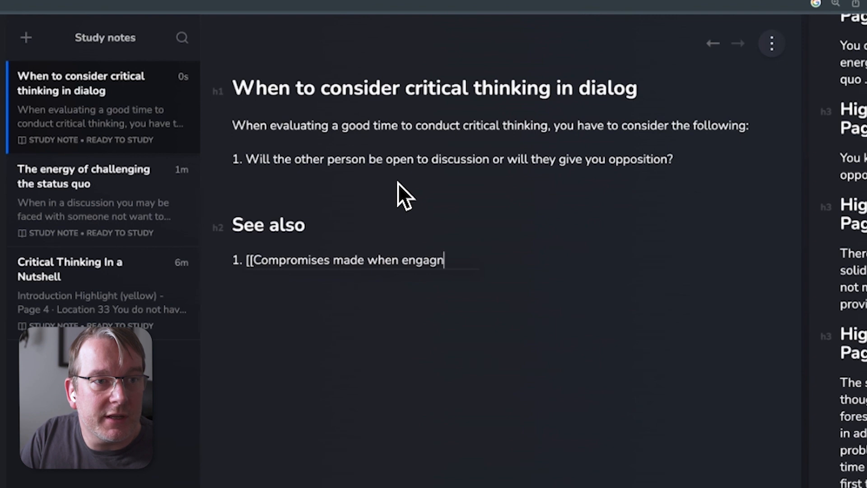
pyautogui.write('ing in critical thinking]]')
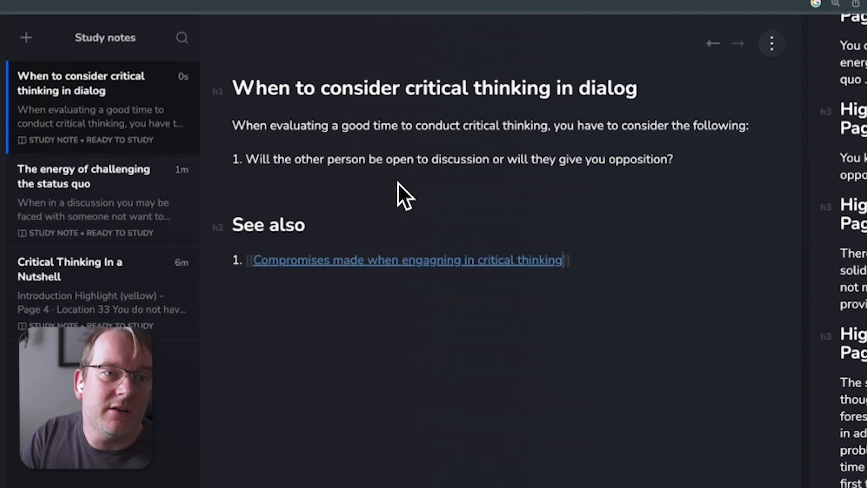
pyautogui.write(' digalog')
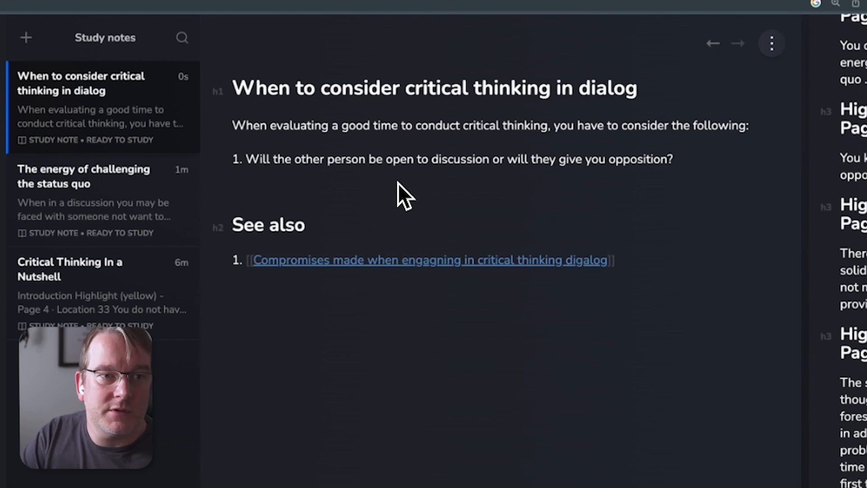
pyautogui.press('BackSpace')
pyautogui.press('BackSpace')
pyautogui.press('BackSpace')
pyautogui.press('BackSpace')
pyautogui.write('alog')
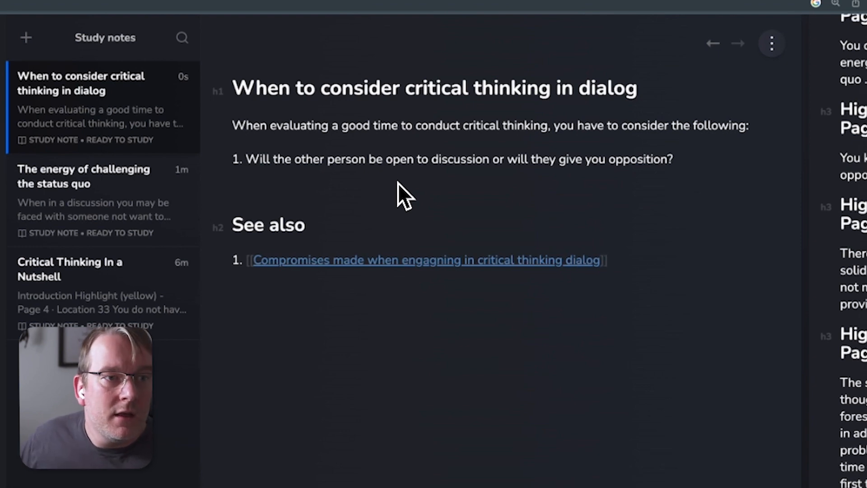
# Correct "engagning" to "engaging" in the compromises link and create a study note from it.
pyautogui.click(430, 261)
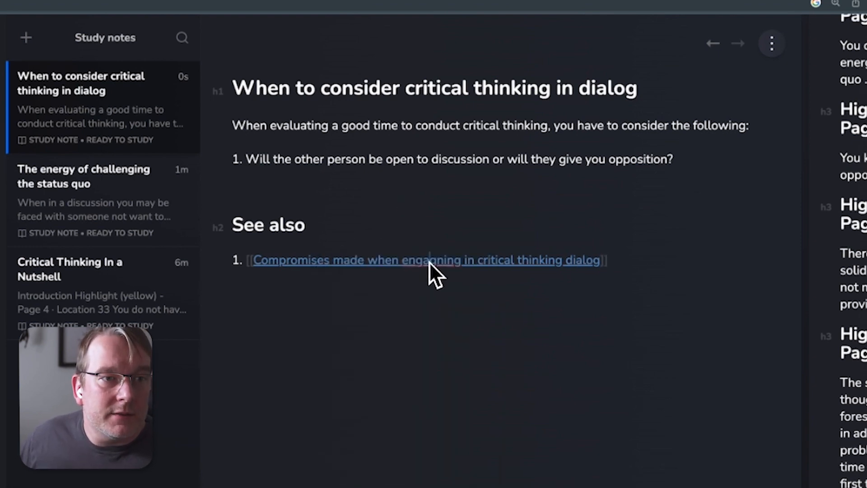
pyautogui.rightClick(432, 262)
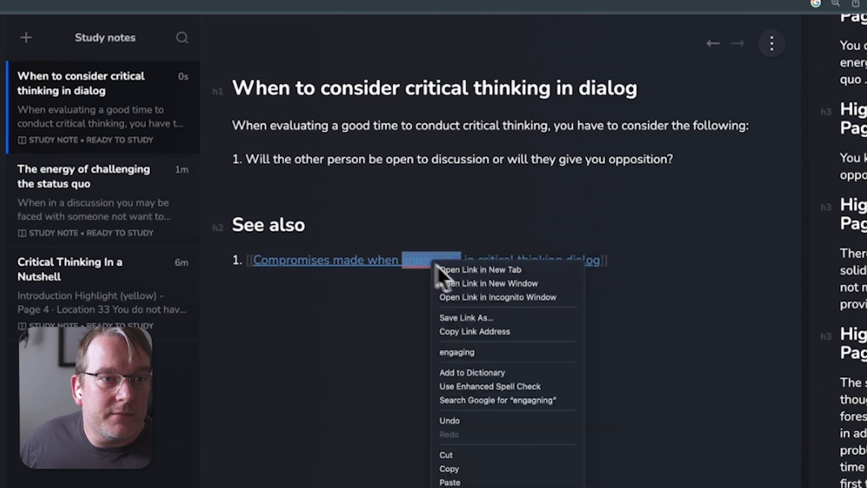
pyautogui.rightClick(418, 261)
pyautogui.rightClick(420, 261)
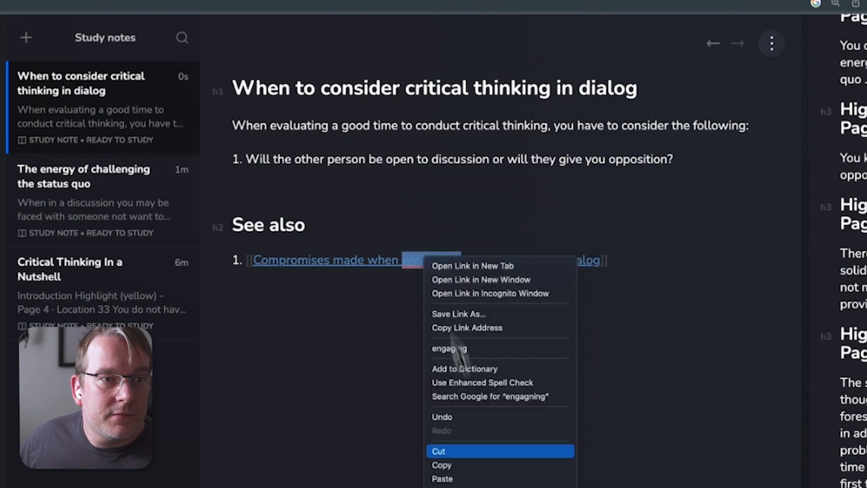
pyautogui.click(487, 349)
pyautogui.click(454, 260)
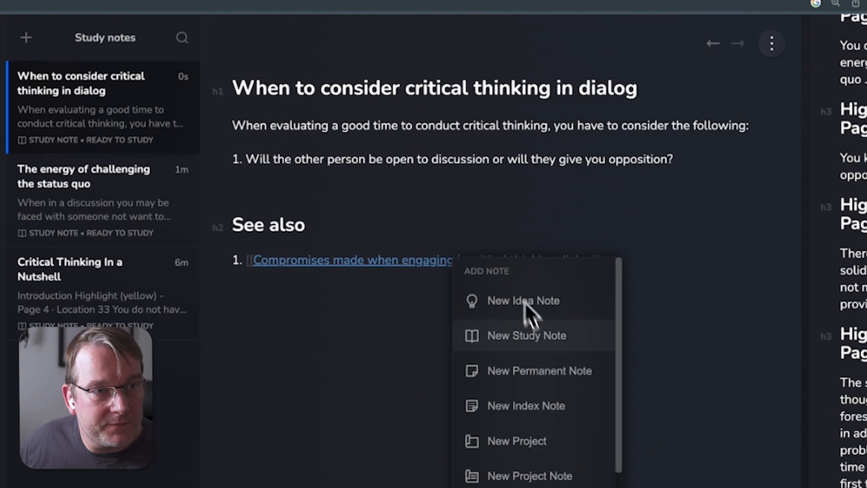
pyautogui.click(527, 335)
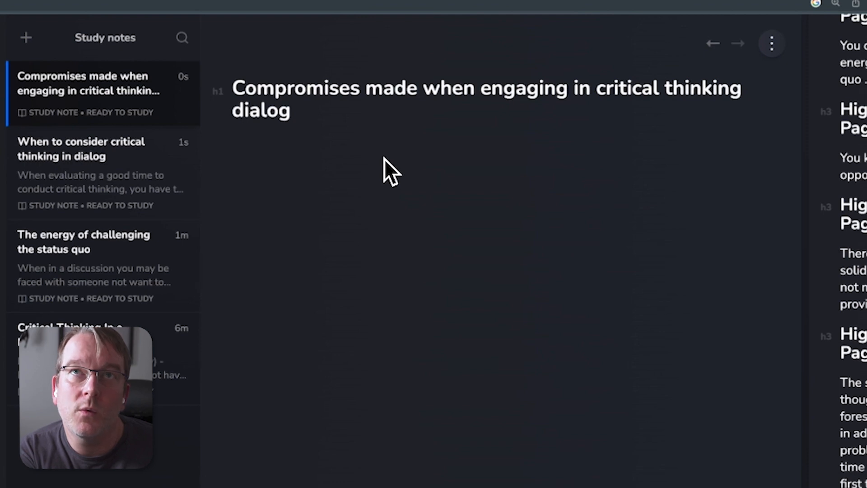
# Start the compromises note with "The tradeoff of engaging in critical thinking is that you may not want to create too many waves in".
pyautogui.write('o')
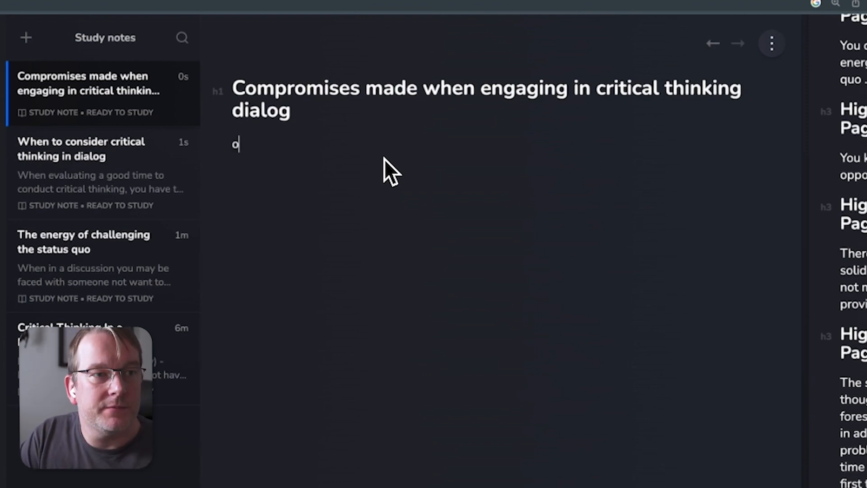
pyautogui.press('BackSpace')
pyautogui.write('The ta')
pyautogui.press('BackSpace')
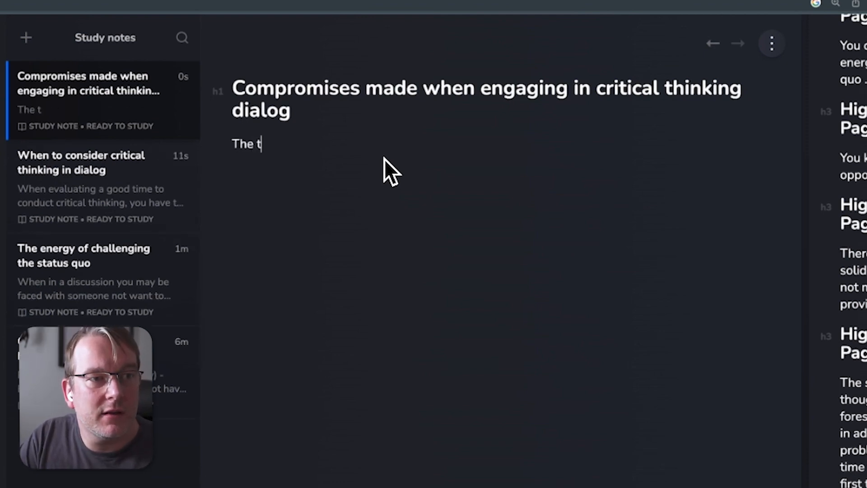
pyautogui.write('radeoff of ')
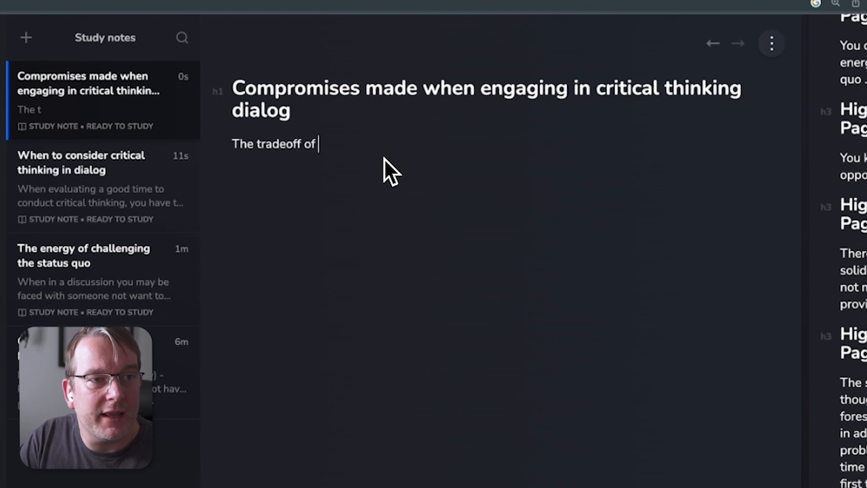
pyautogui.write('engaging in critical thinkin')
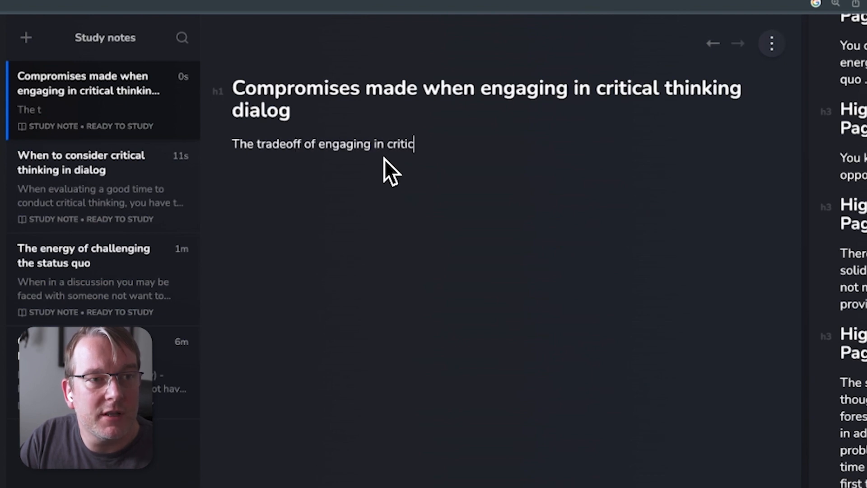
pyautogui.write('g i')
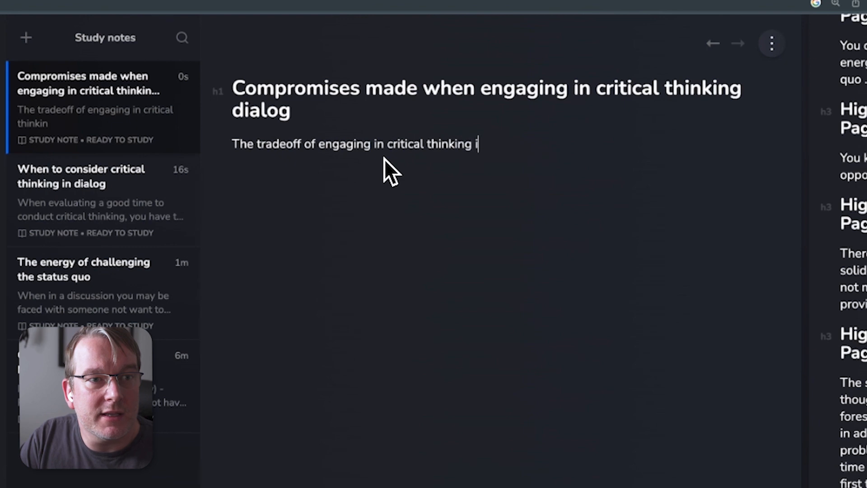
pyautogui.write('s that you may not w')
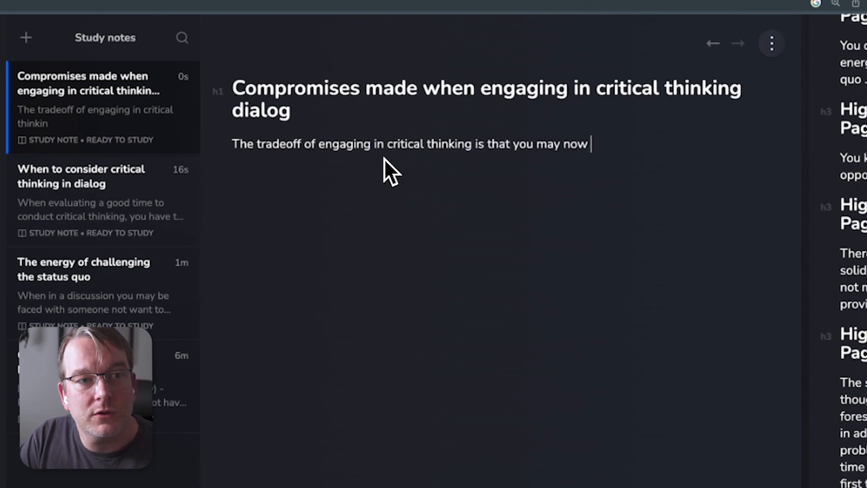
pyautogui.press('BackSpace')
pyautogui.write('t want to create too many ')
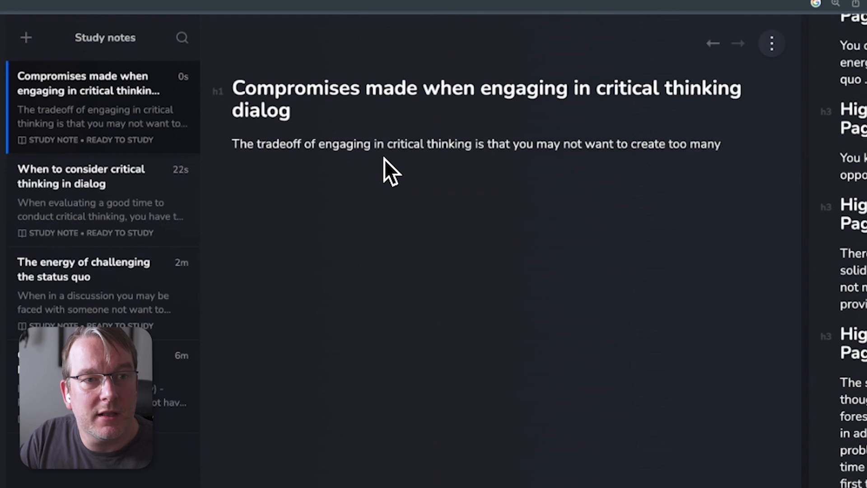
pyautogui.write('waves in ')
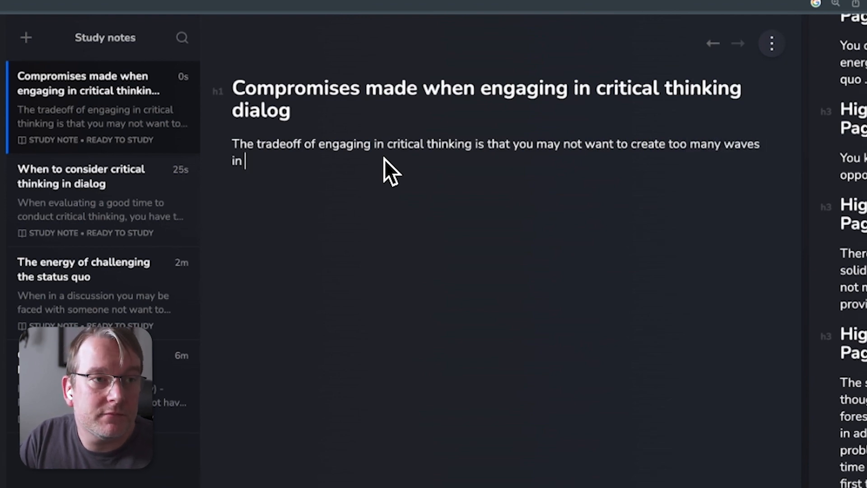
# Complete the first sentence with "how other people thinking about the topic.", correcting the spelling of "thinking".
pyautogui.write('how other poe')
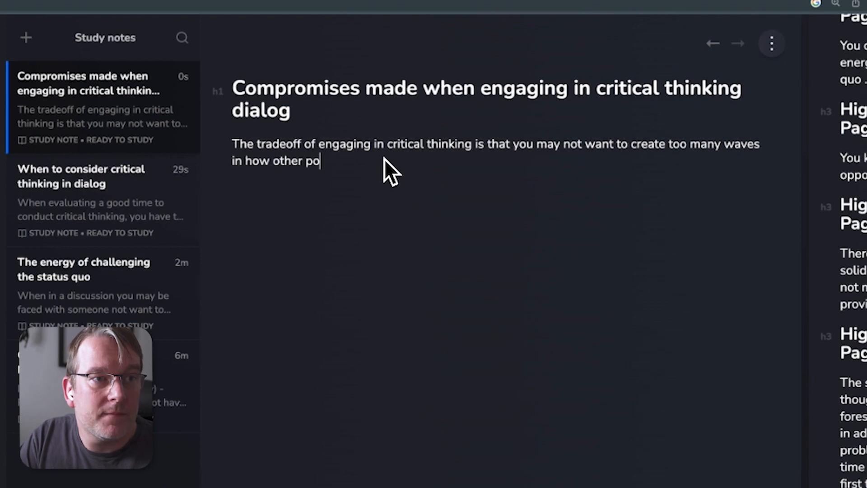
pyautogui.press('BackSpace')
pyautogui.press('BackSpace')
pyautogui.write('eople ')
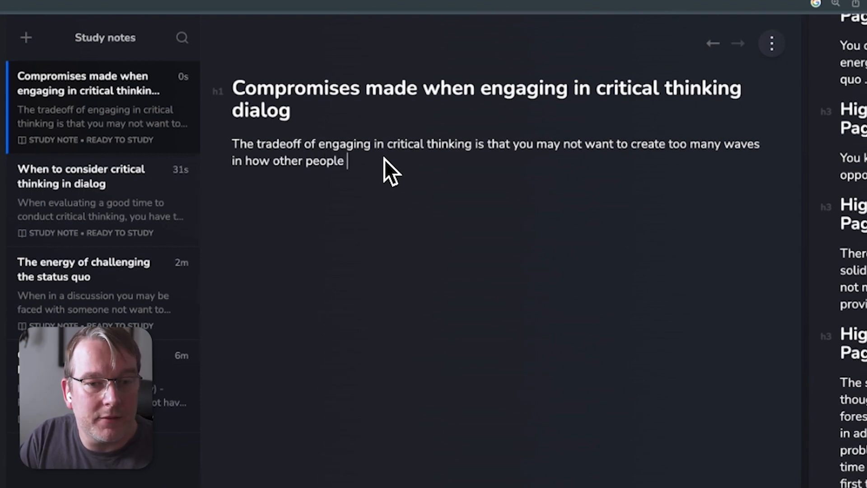
pyautogui.write('thining about hte topi')
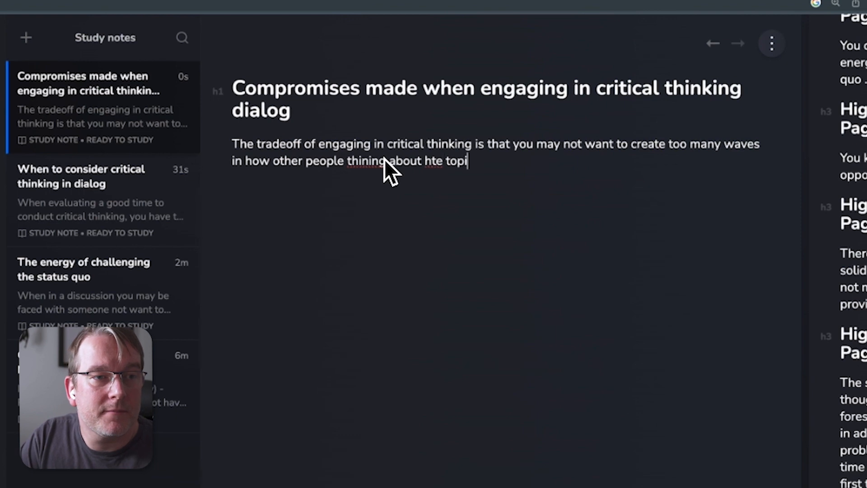
pyautogui.press('BackSpace')
pyautogui.press('BackSpace')
pyautogui.press('BackSpace')
pyautogui.press('BackSpace')
pyautogui.press('BackSpace')
pyautogui.press('BackSpace')
pyautogui.press('BackSpace')
pyautogui.press('BackSpace')
pyautogui.write('the top')
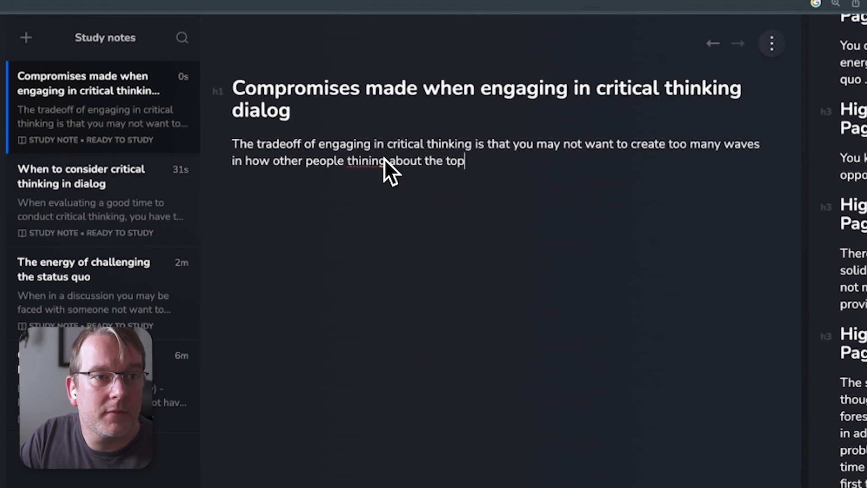
pyautogui.write('ic.')
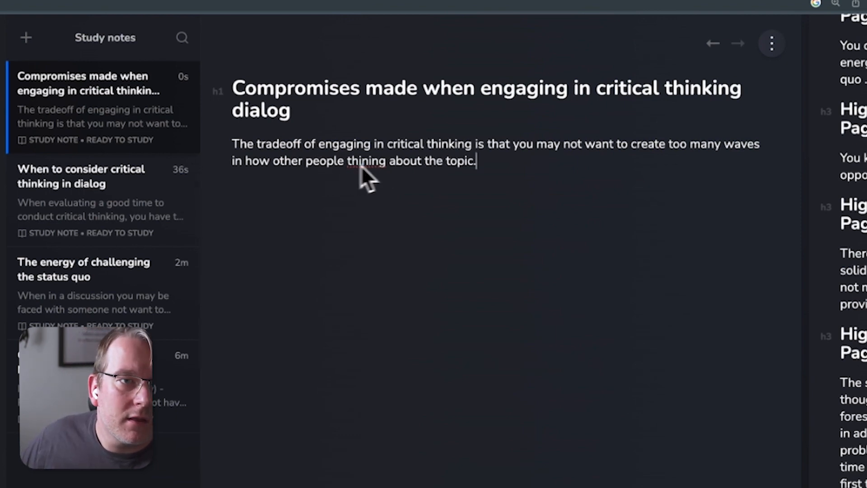
pyautogui.rightClick(367, 163)
pyautogui.click(478, 170)
# Add a second sentence: "In doing this, you may compromise you desired results by limiting the scope of what can be discussed.".
pyautogui.click(523, 161)
pyautogui.write('I')
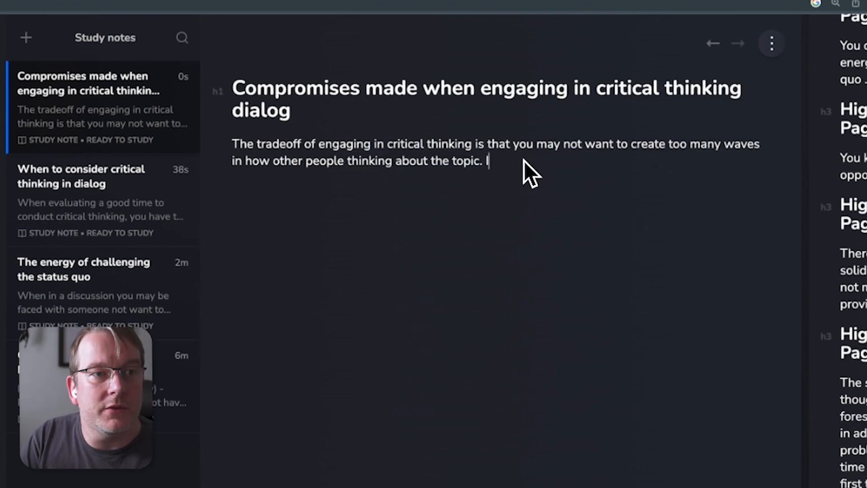
pyautogui.write('n doing this, you may ')
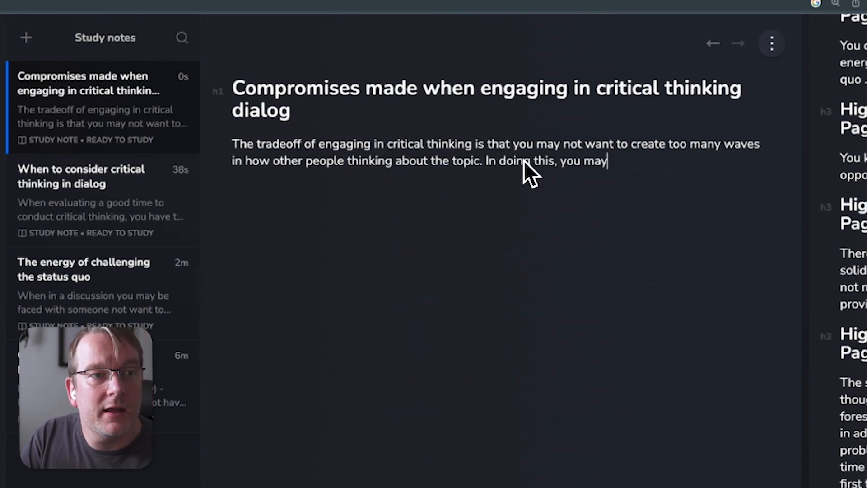
pyautogui.write('compro')
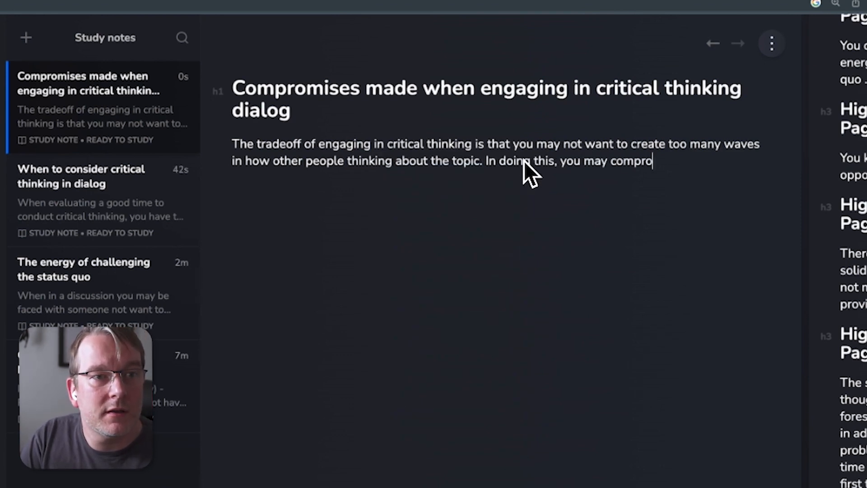
pyautogui.write('mise you desi')
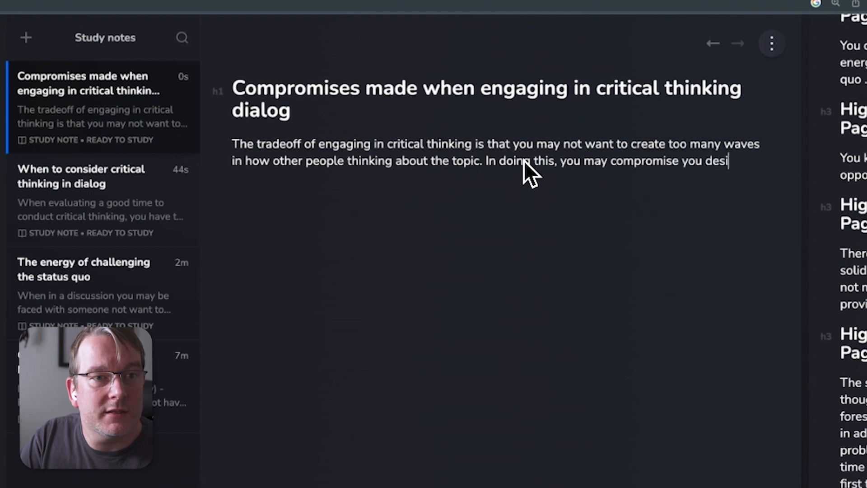
pyautogui.write('red results by l')
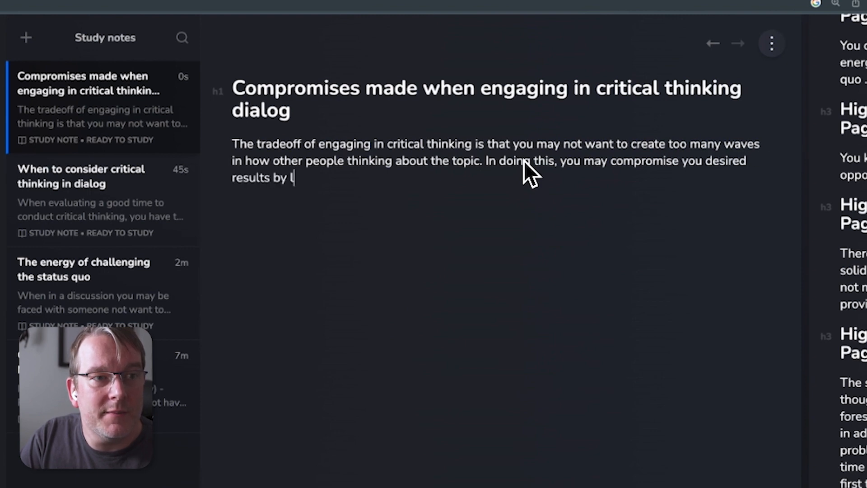
pyautogui.write('imiting the scope of what y')
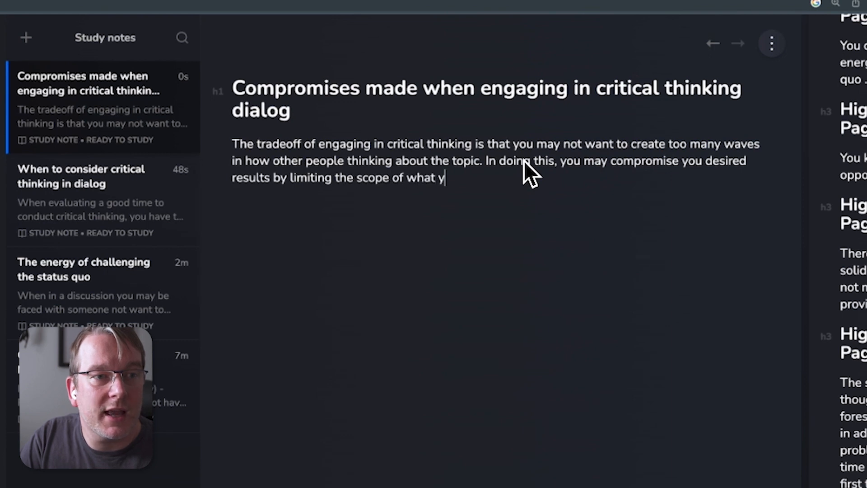
pyautogui.press('BackSpace')
pyautogui.write('can be discuss')
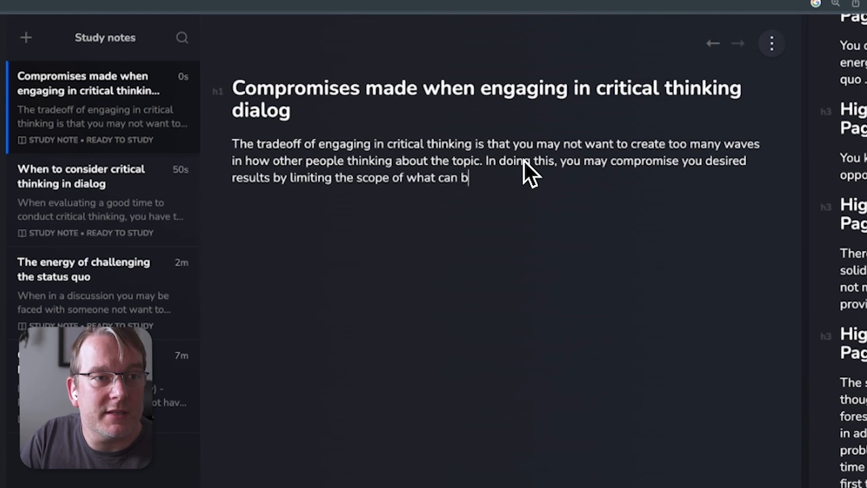
pyautogui.write('ed.')
pyautogui.press('Return')
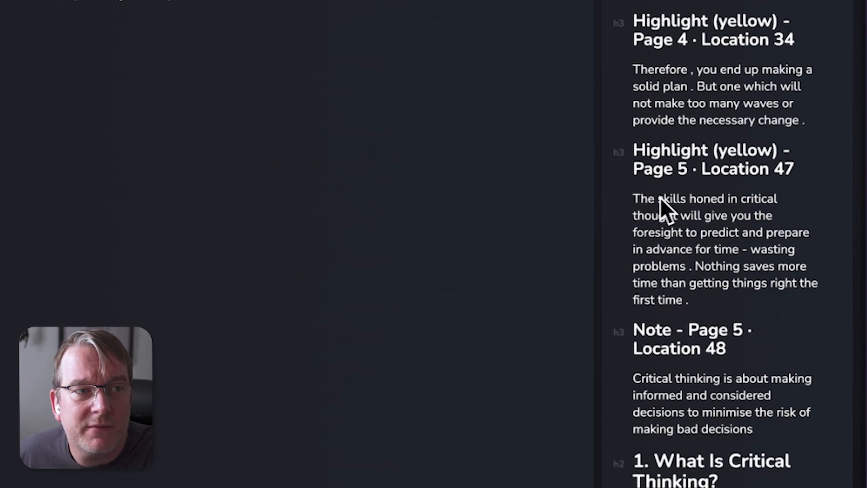
# Create a new study note titled "Benefits of critical thinking skills" and start its body below the heading.
pyautogui.scroll(-1, 663, 198)
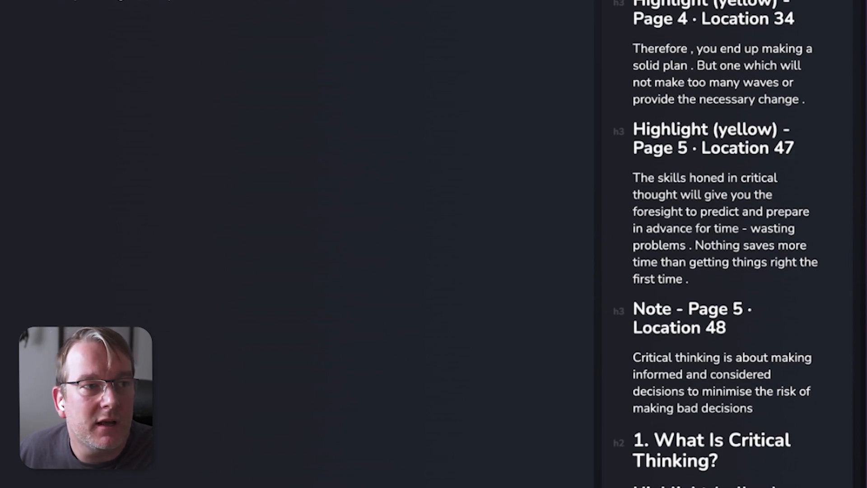
pyautogui.click(23, 22)
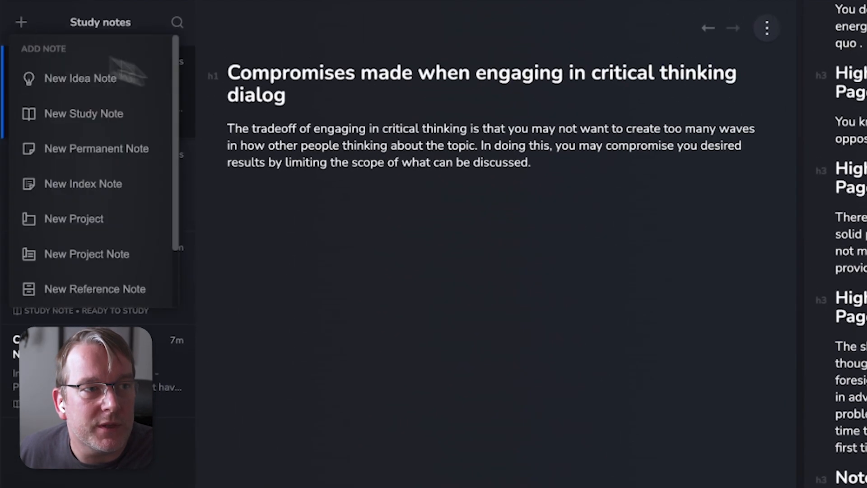
pyautogui.click(118, 112)
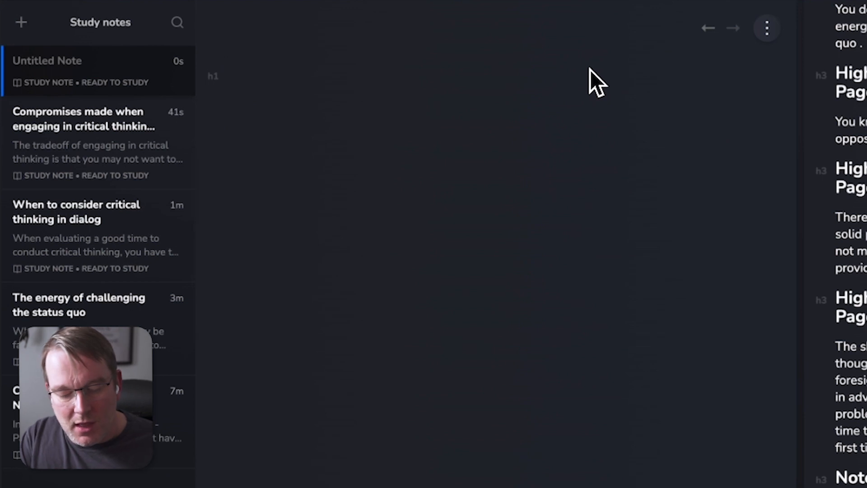
pyautogui.write('Benefits of ')
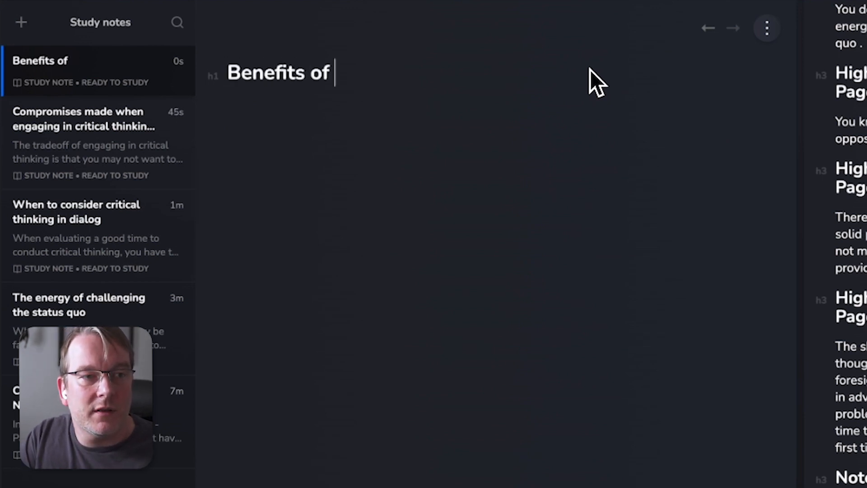
pyautogui.write('critical ')
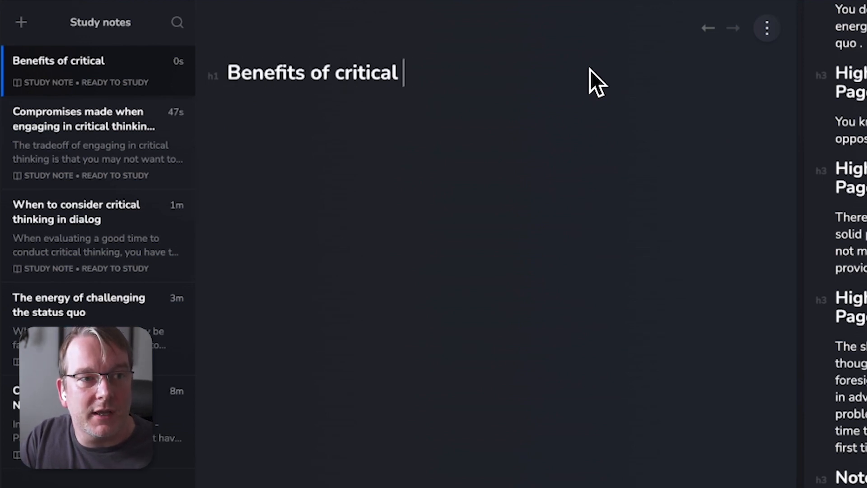
pyautogui.write('thinking skills')
pyautogui.press('Return')
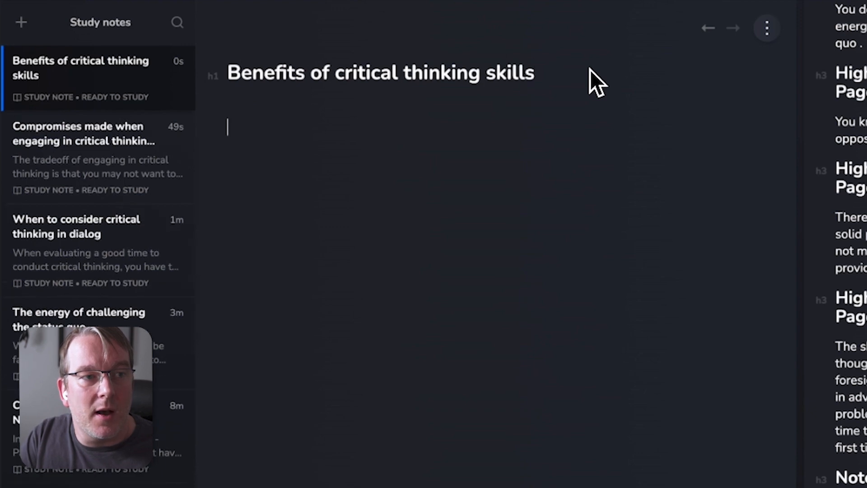
# Begin the body of the benefits note with "By learning how to improve your", without the words "approach and".
pyautogui.write('By learning how to apr')
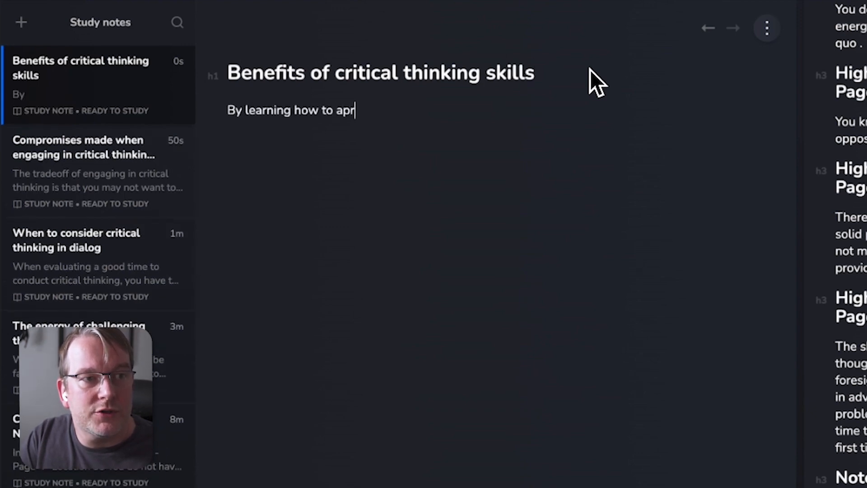
pyautogui.press('BackSpace')
pyautogui.write('pro')
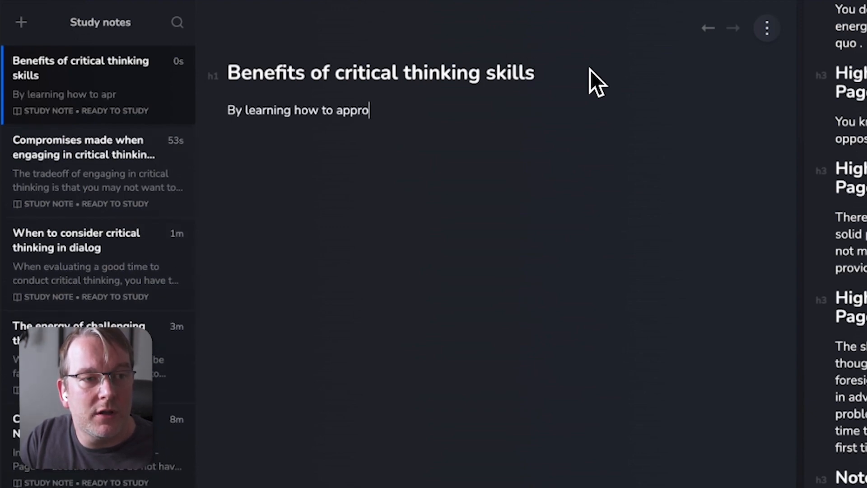
pyautogui.write('ach and improve your')
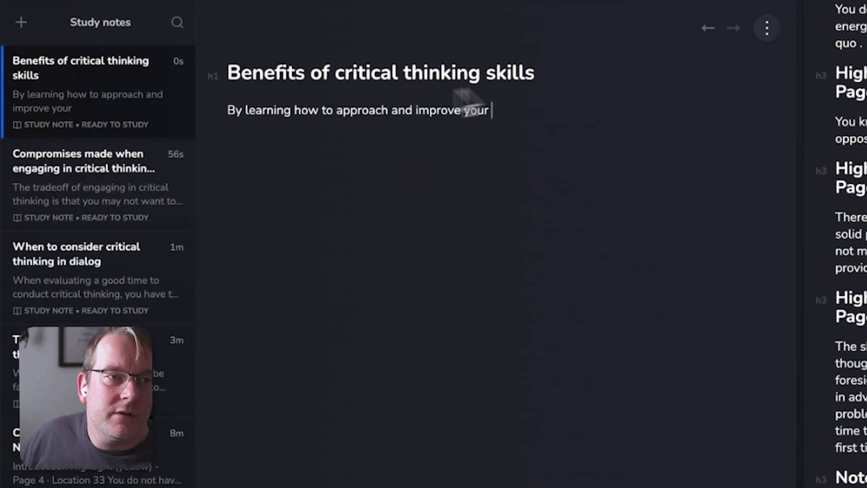
pyautogui.doubleClick(383, 112)
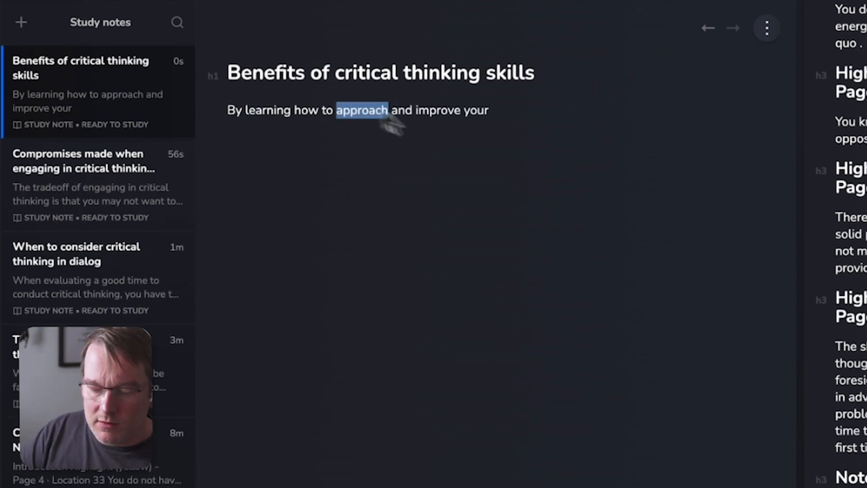
pyautogui.press('BackSpace')
pyautogui.hotkey('shift', 'Right')
pyautogui.hotkey('shift', 'Right')
pyautogui.hotkey('shift', 'Right')
pyautogui.press('BackSpace')
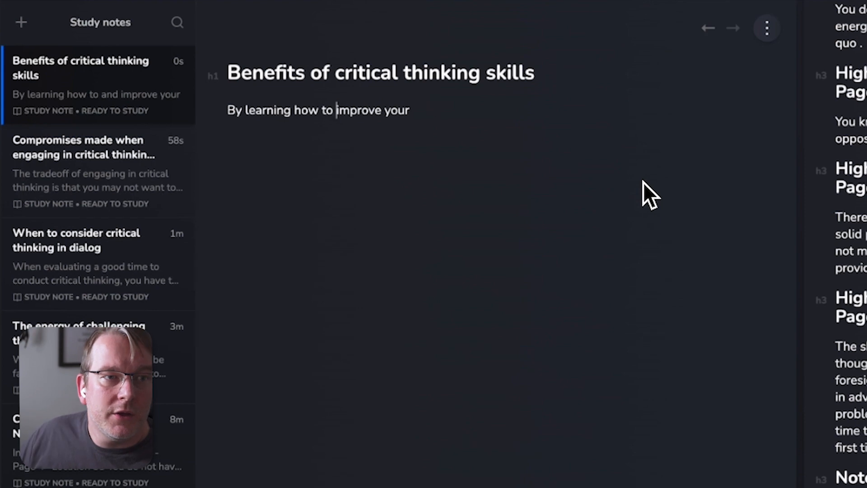
# Continue the opening sentence of the benefits note with "critical thinking skills, you".
pyautogui.click(602, 111)
pyautogui.write('critical thinking')
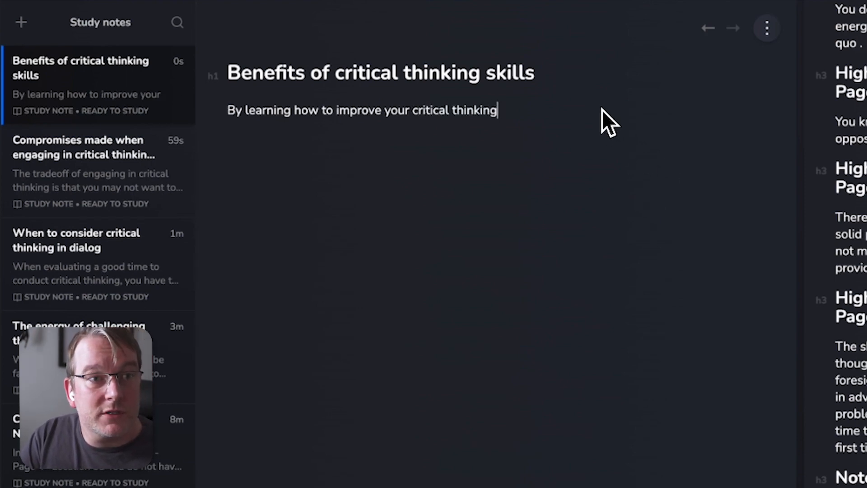
pyautogui.press('BackSpace')
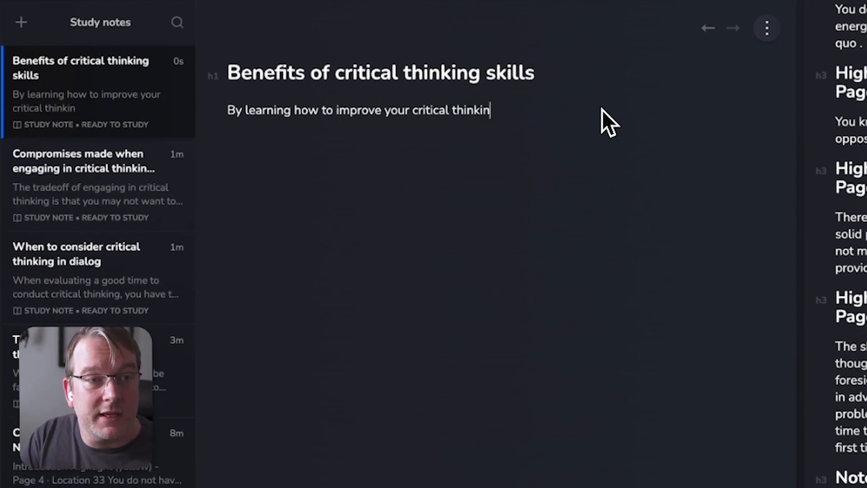
pyautogui.write('g skills, you')
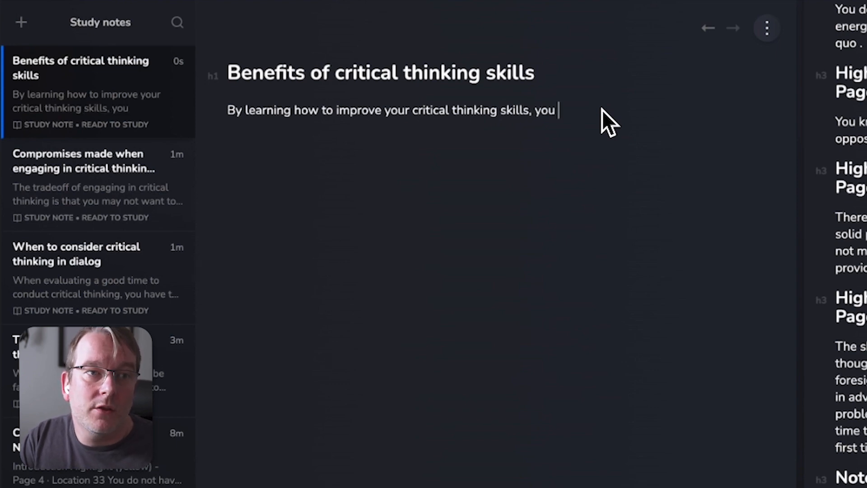
# End the line with a colon and begin an asterisk line below it reading "Avoid wasting time becuase".
pyautogui.write(':')
pyautogui.press('Return')
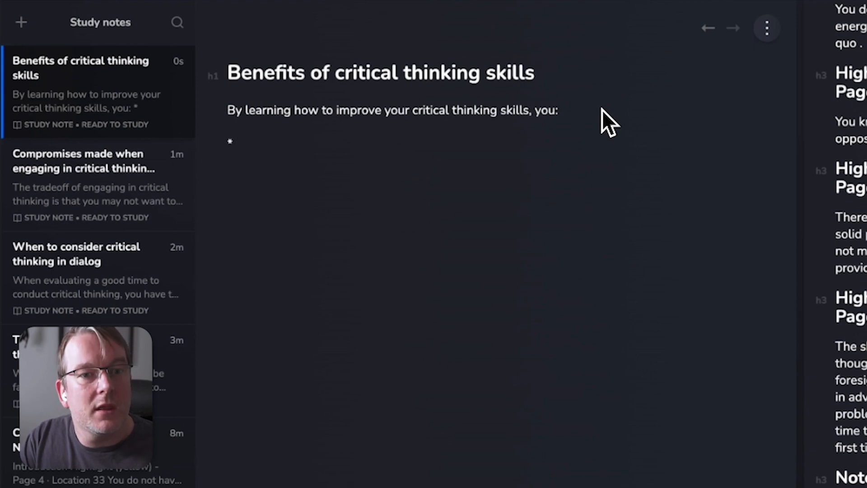
pyautogui.write('* Avoid wasitng')
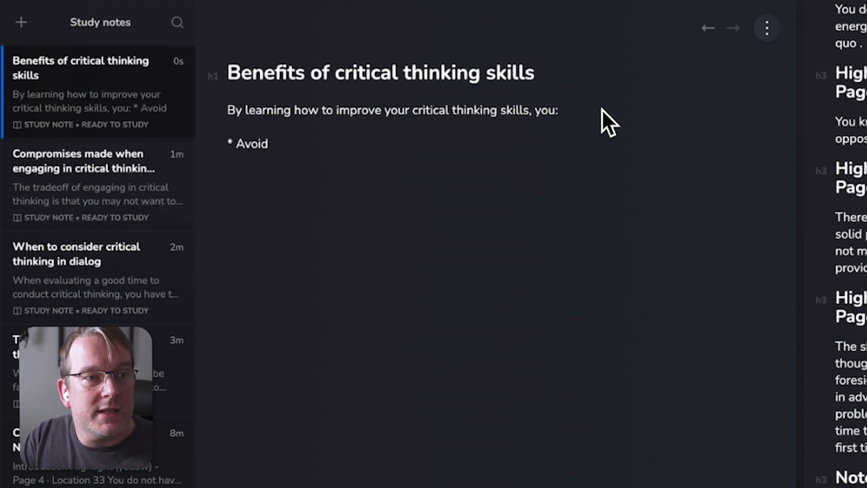
pyautogui.press('BackSpace')
pyautogui.press('BackSpace')
pyautogui.press('BackSpace')
pyautogui.press('BackSpace')
pyautogui.press('BackSpace')
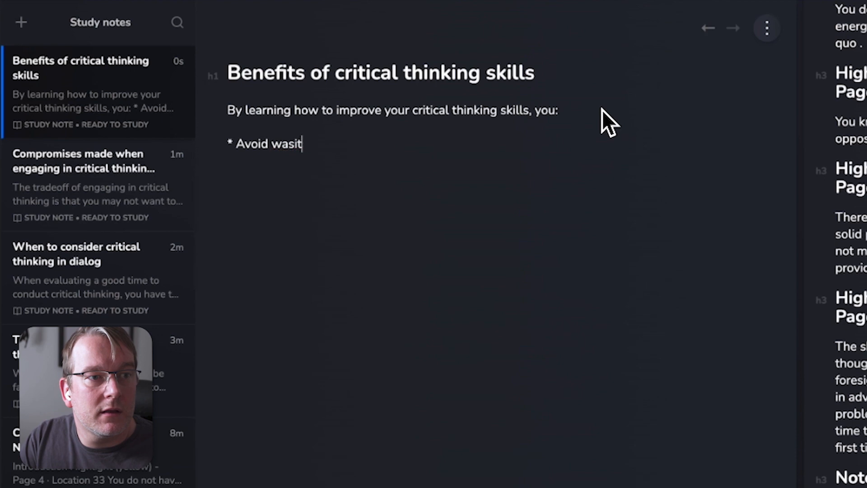
pyautogui.write('ting time ')
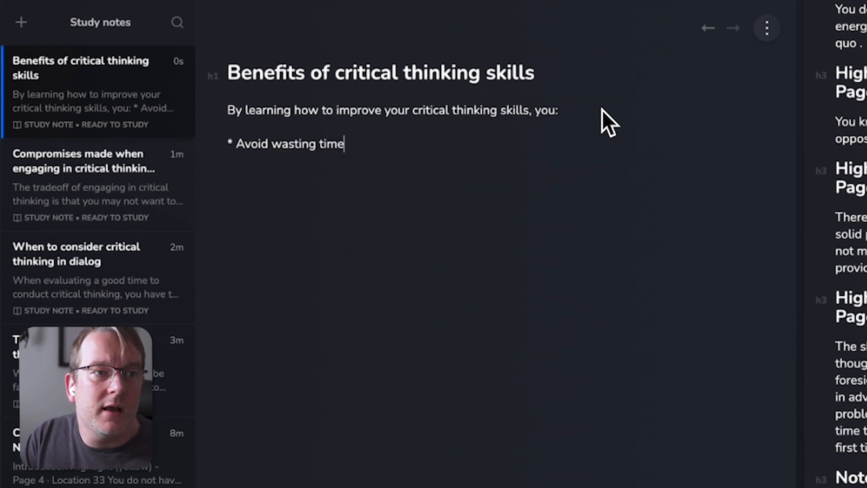
pyautogui.write(' becuase')
# Merge the asterisk line into the opening sentence without the colon and asterisk, so it reads "you can avoid wasting time".
pyautogui.press('Home')
pyautogui.press('Right')
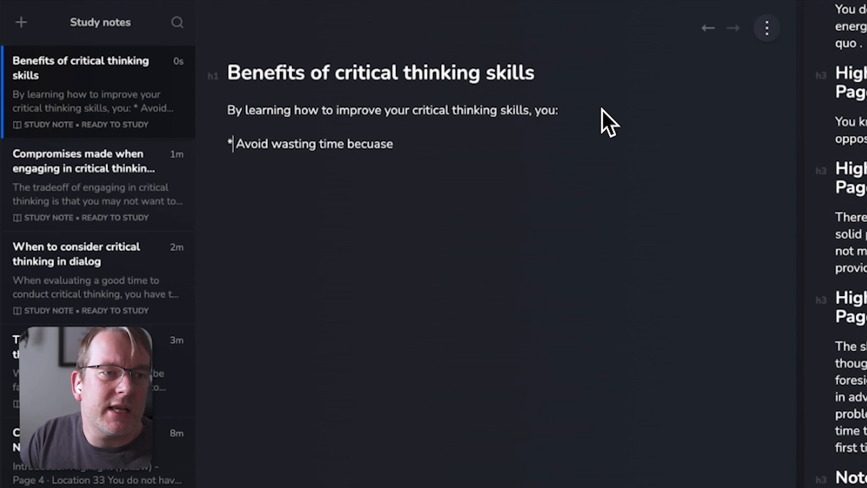
pyautogui.press('Delete')
pyautogui.press('BackSpace')
pyautogui.press('BackSpace')
pyautogui.press('BackSpace')
pyautogui.press('BackSpace')
pyautogui.write('avoid wasting time becuase')
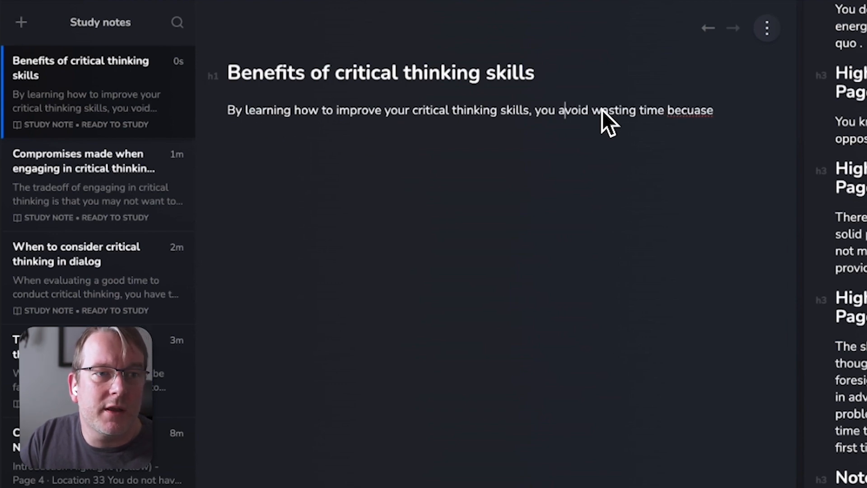
pyautogui.press('Left')
pyautogui.write('can')
# Correct the misspelled last word of the sentence to "because".
pyautogui.press('End')
pyautogui.press('Left')
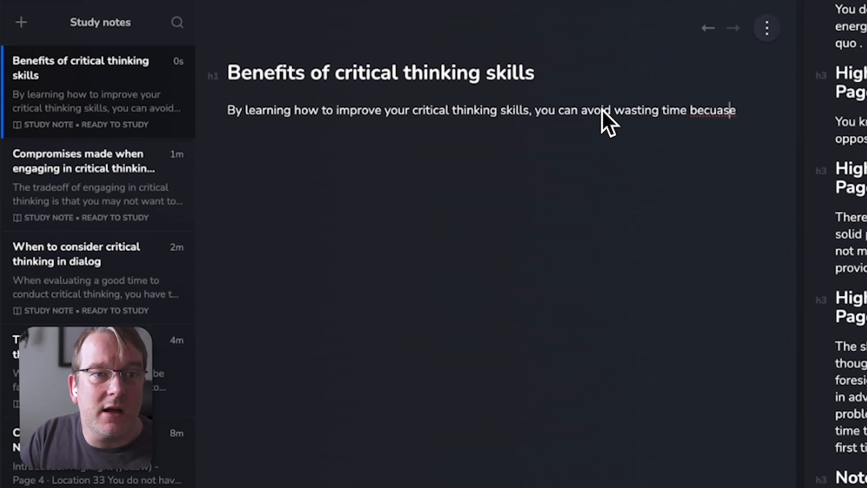
pyautogui.press('Right')
pyautogui.press('BackSpace')
pyautogui.press('BackSpace')
pyautogui.press('BackSpace')
pyautogui.press('BackSpace')
pyautogui.write('ause ')
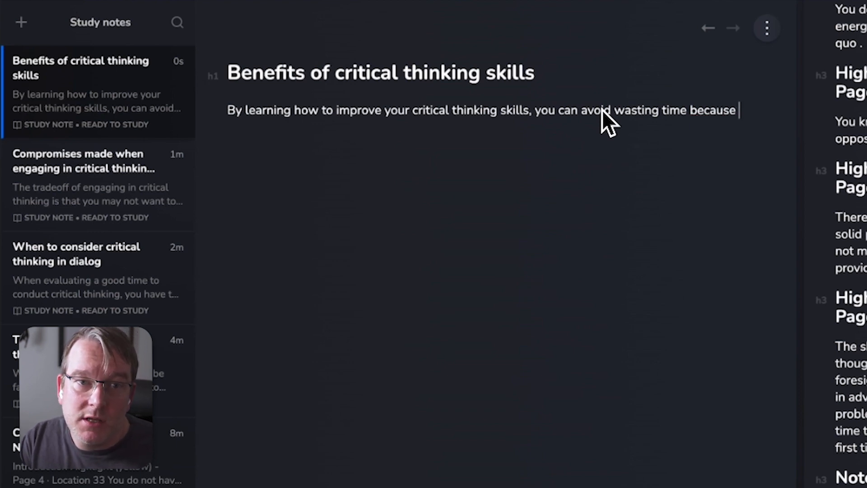
# Continue the sentence with "you have the foresight that", leaving out the word "and".
pyautogui.write('you have the ')
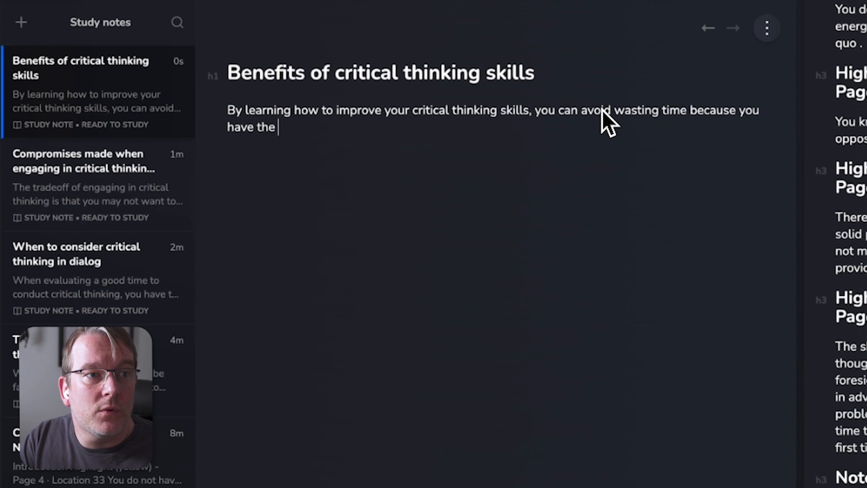
pyautogui.write('for')
pyautogui.press('BackSpace')
pyautogui.press('BackSpace')
pyautogui.write('foresight an')
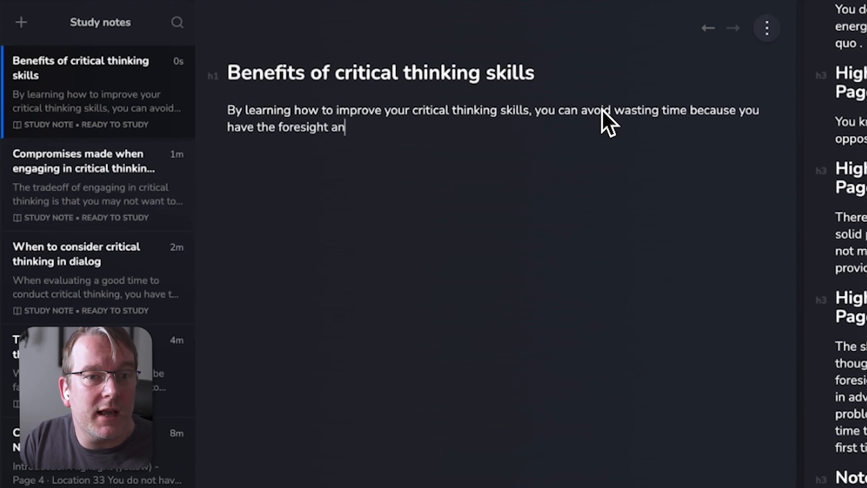
pyautogui.write('d')
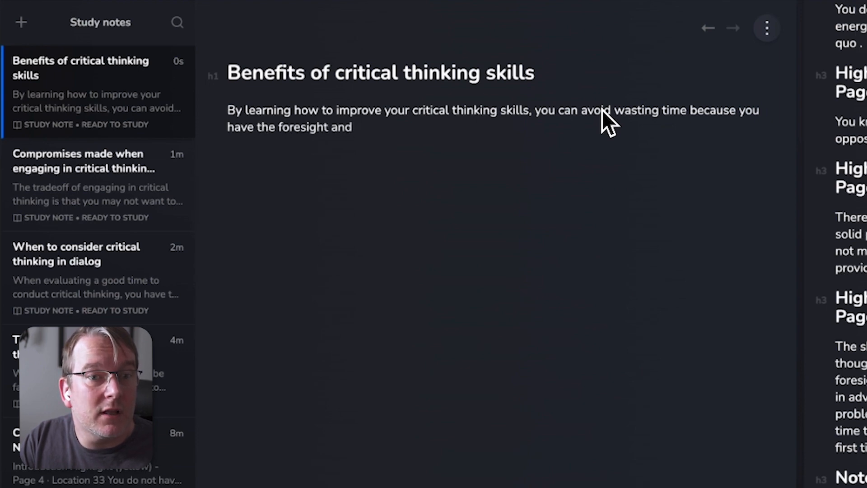
pyautogui.press('BackSpace')
pyautogui.press('BackSpace')
pyautogui.press('BackSpace')
pyautogui.write('that ')
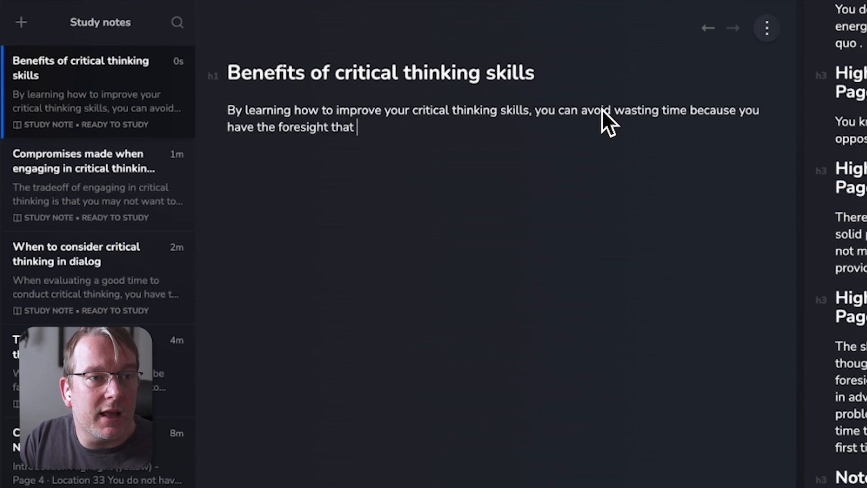
# Continue with "allows you to predict what your opponent will say", correcting the spelling of "opponent" with the spell-check suggestion.
pyautogui.write('allows you to predict')
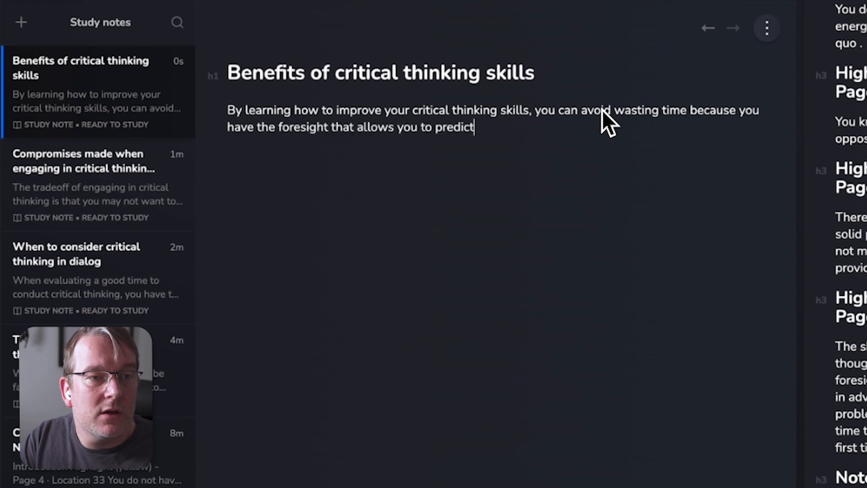
pyautogui.write(' what your ')
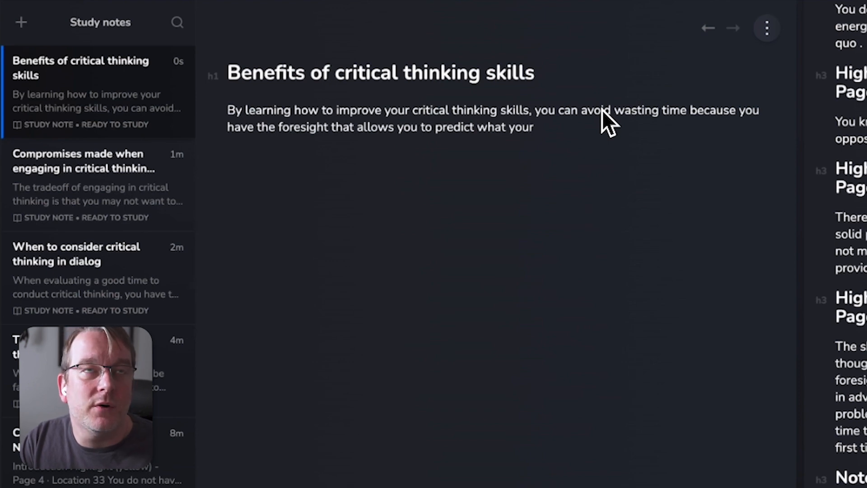
pyautogui.write('opp')
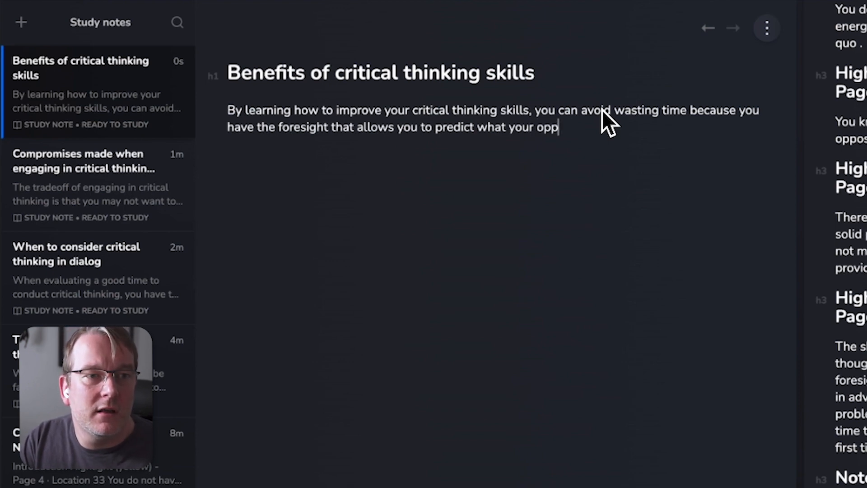
pyautogui.write('oent wi')
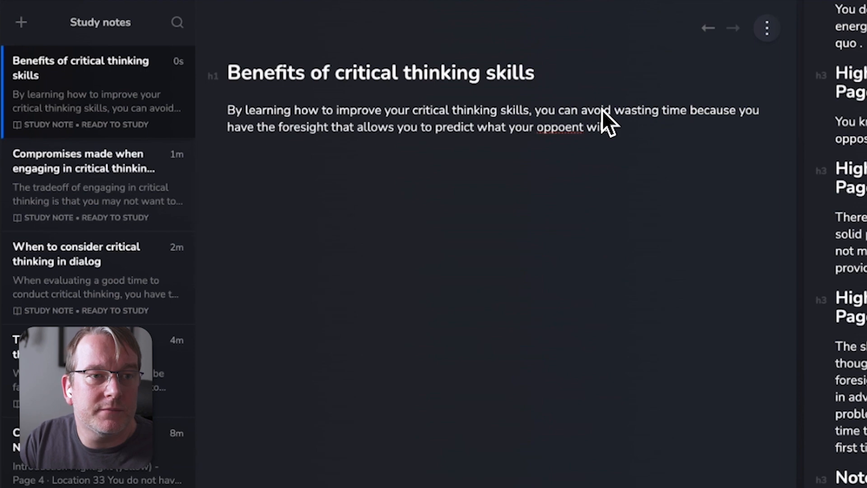
pyautogui.write('ll say')
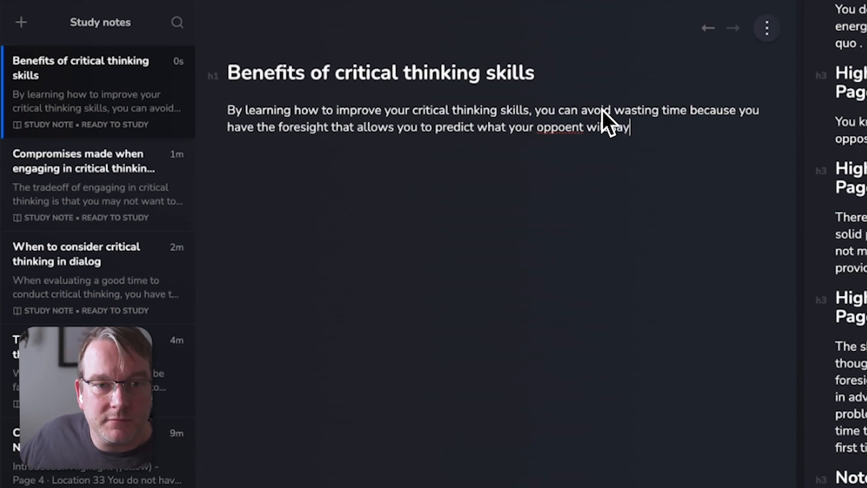
pyautogui.rightClick(579, 127)
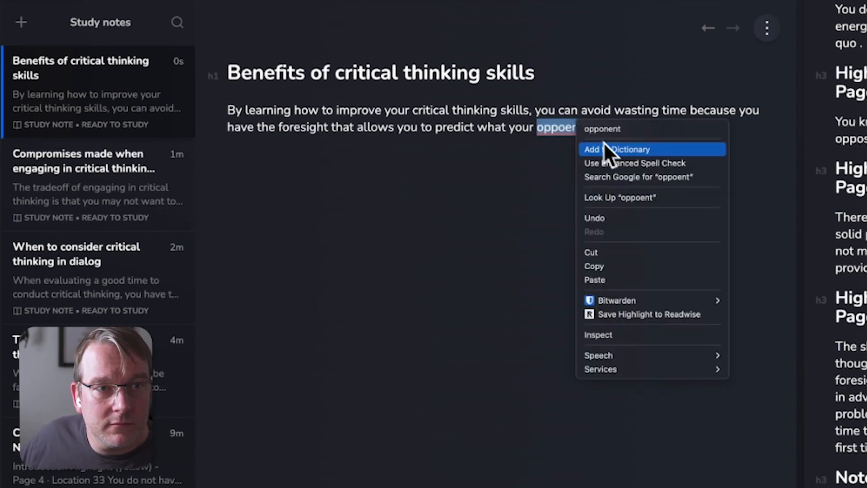
pyautogui.click(605, 130)
pyautogui.press('End')
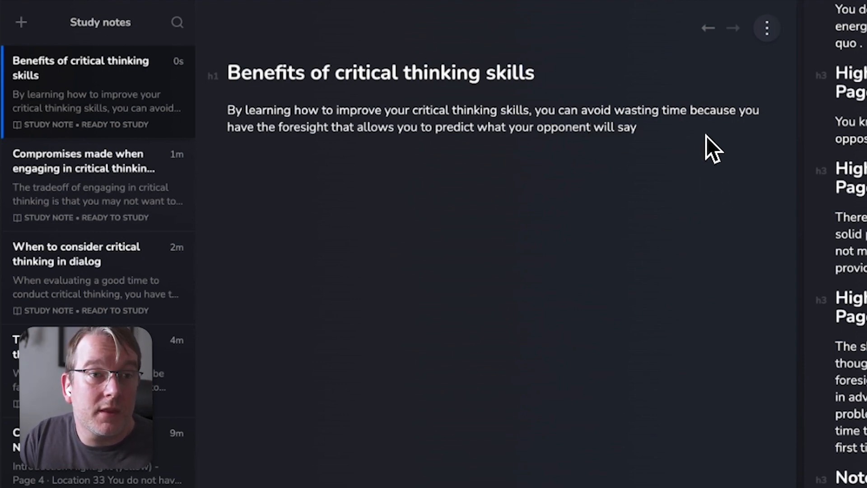
# Finish the sentence with "giving you an opportunity to better prepare in advance." and add a line break after it.
pyautogui.write('giving you an op')
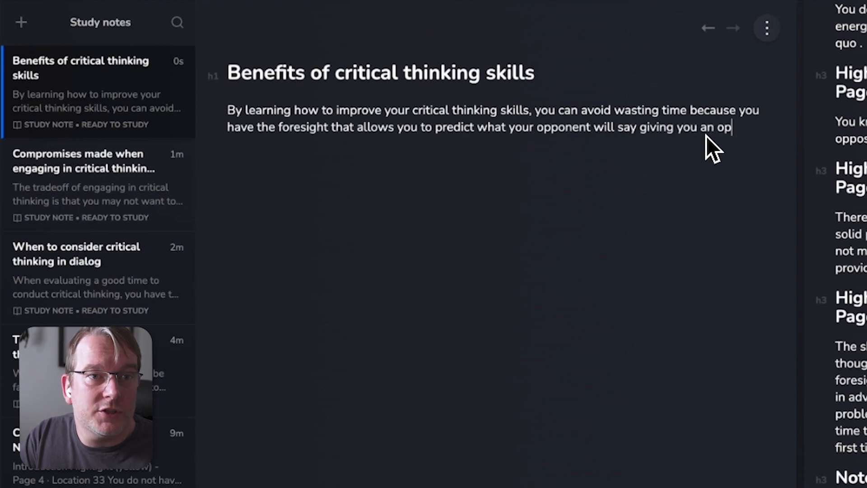
pyautogui.write('portunity to better preprea')
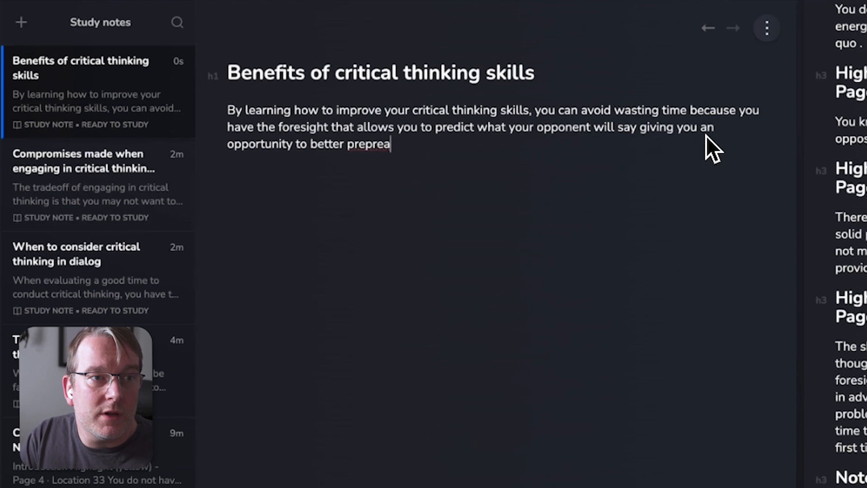
pyautogui.press('BackSpace')
pyautogui.press('BackSpace')
pyautogui.press('BackSpace')
pyautogui.write('ap')
pyautogui.press('BackSpace')
pyautogui.press('BackSpace')
pyautogui.write('are in advance.')
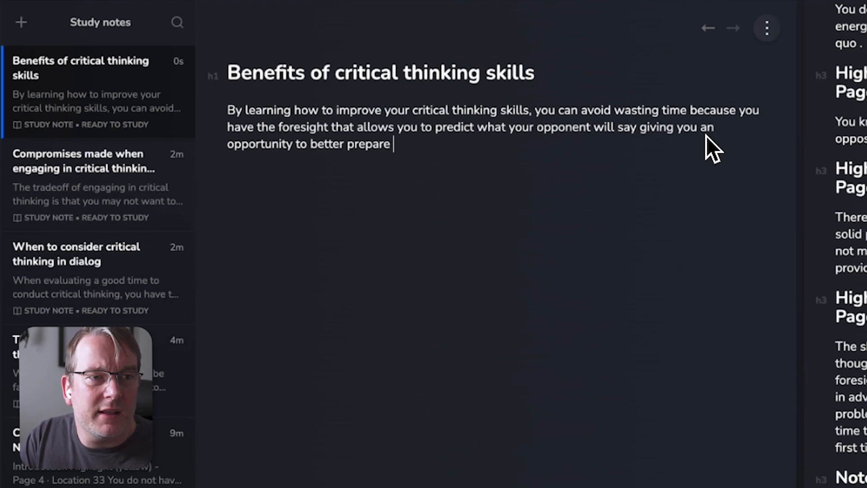
pyautogui.press('Return')
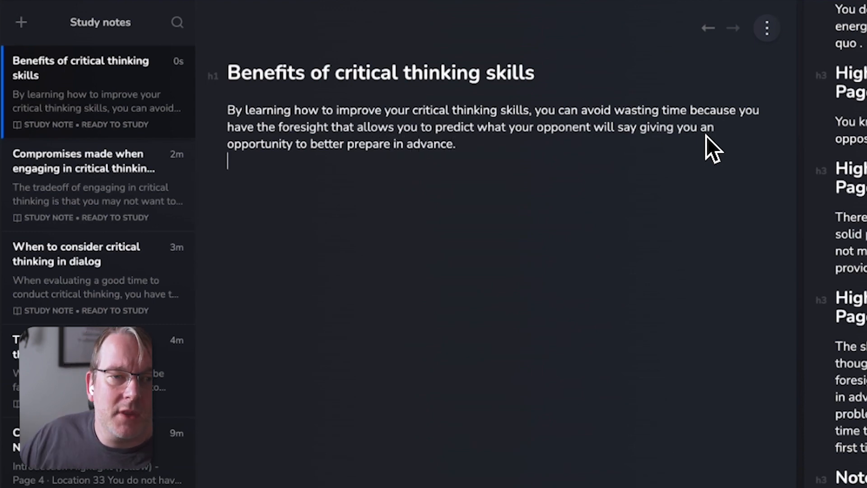
# Create a new study note titled "Critical thinking and decision making".
pyautogui.scroll(-4, 719, 302)
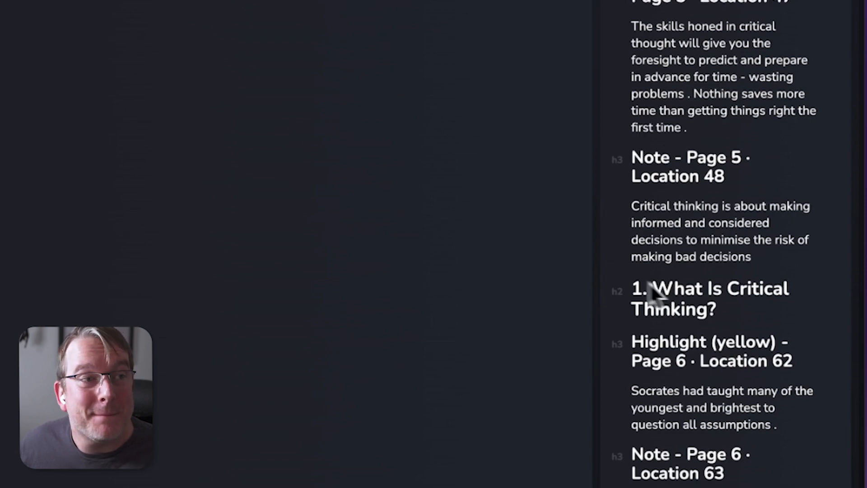
pyautogui.click(16, 22)
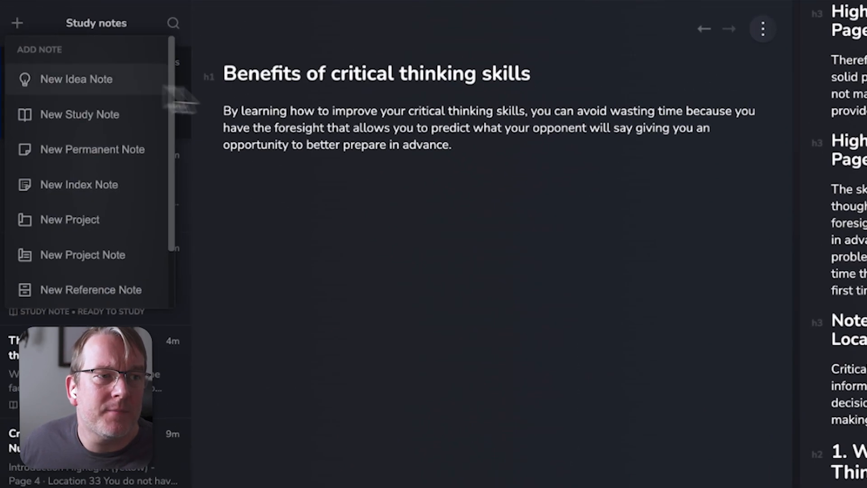
pyautogui.click(113, 115)
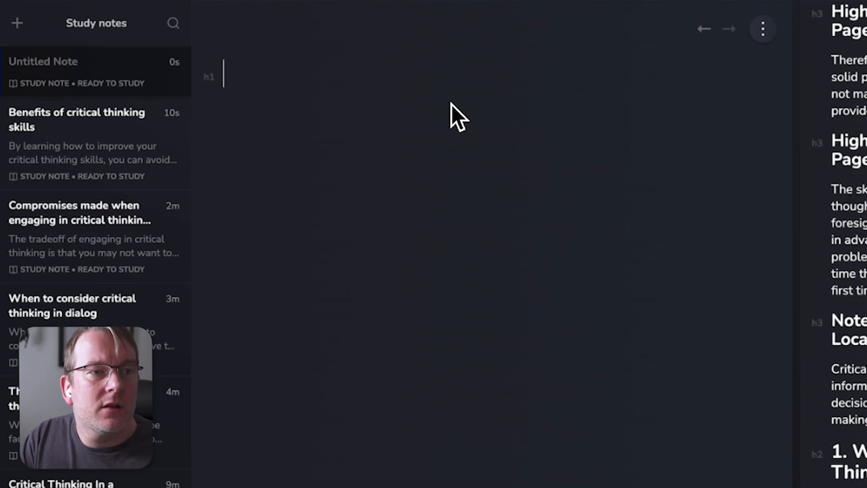
pyautogui.write('Critial Th')
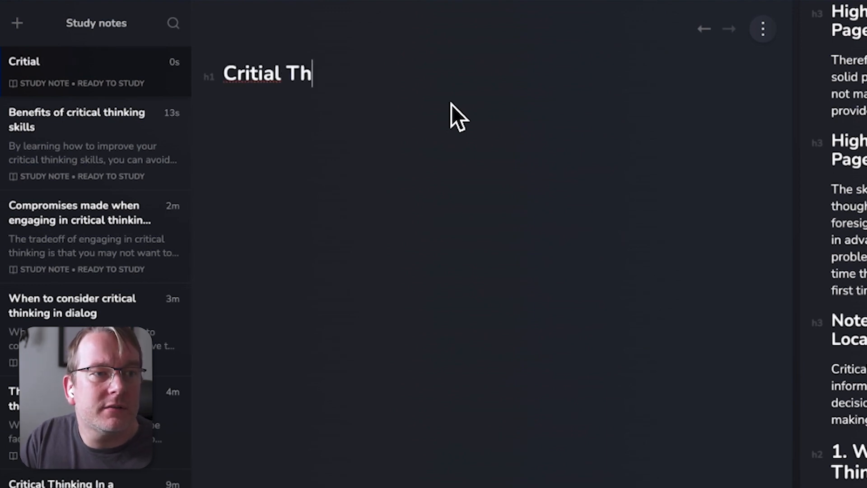
pyautogui.press('BackSpace')
pyautogui.press('BackSpace')
pyautogui.press('BackSpace')
pyautogui.press('BackSpace')
pyautogui.press('BackSpace')
pyautogui.press('BackSpace')
pyautogui.press('BackSpace')
pyautogui.write('tical')
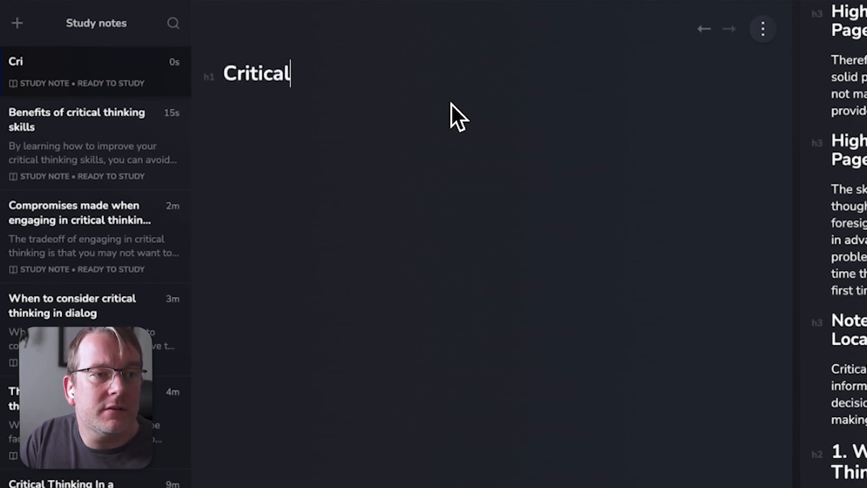
pyautogui.write(' thinking and decision making')
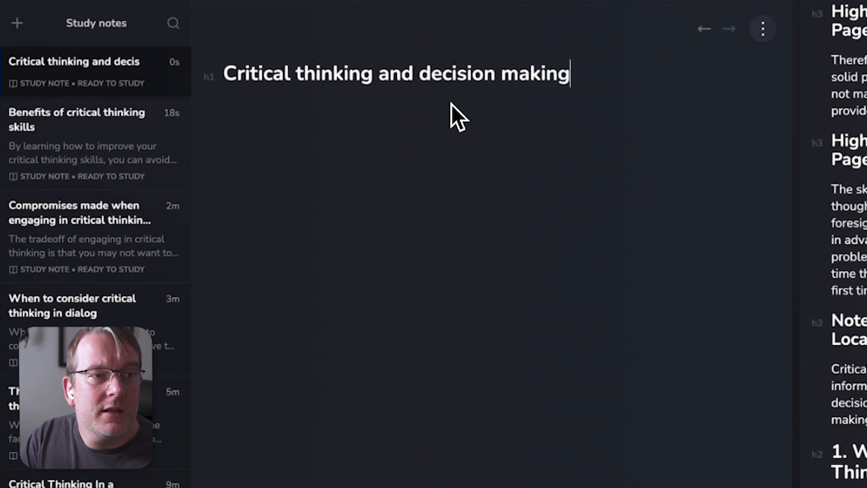
# Start the body of the decision making note with "Critical thinking is a valuable skill".
pyautogui.press('Return')
pyautogui.write('critical thinking a')
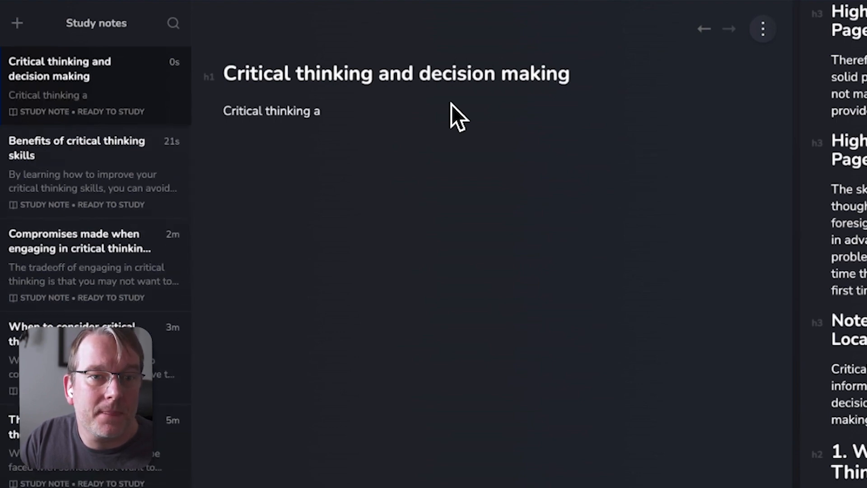
pyautogui.press('BackSpace')
pyautogui.write('is a valu')
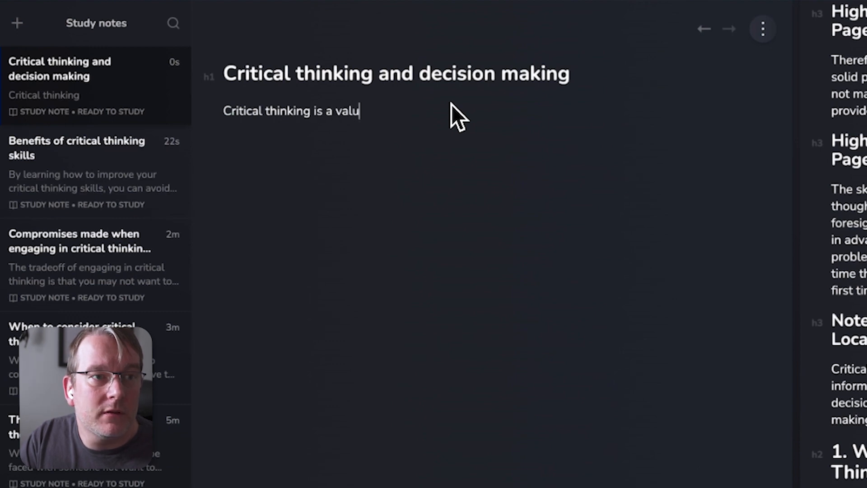
pyautogui.press('BackSpace')
pyautogui.write('uab')
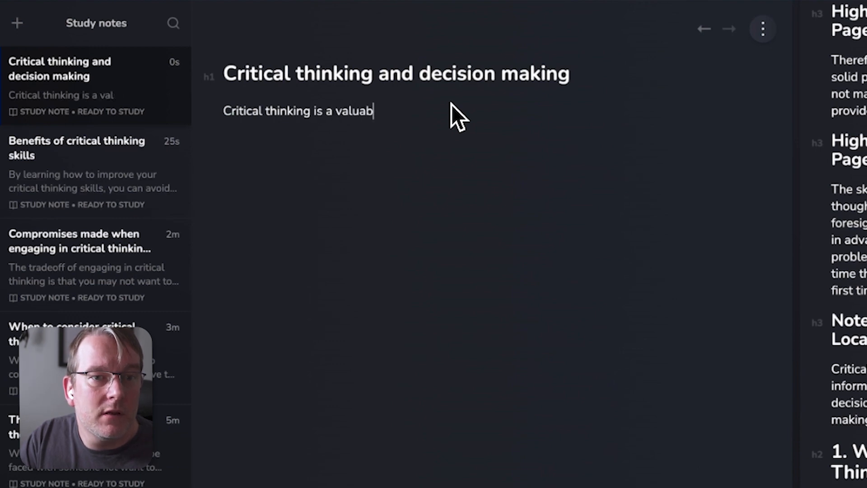
pyautogui.write('le skill ')
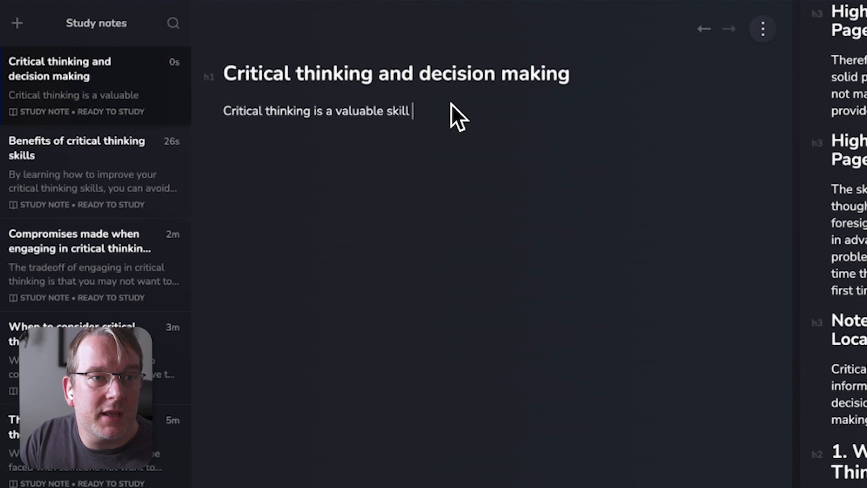
# Continue the sentence with "as it can help you make", correcting the misspelled "help".
pyautogui.write('as it can hep you')
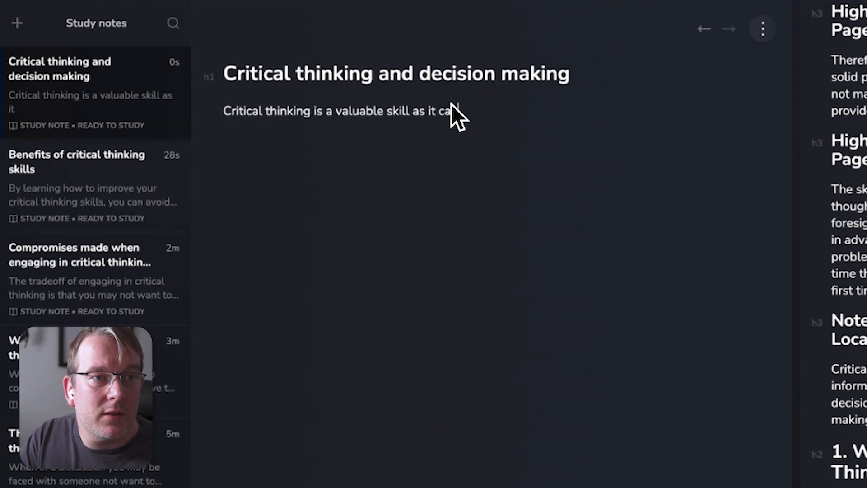
pyautogui.press('BackSpace')
pyautogui.press('BackSpace')
pyautogui.press('BackSpace')
pyautogui.press('BackSpace')
pyautogui.press('BackSpace')
pyautogui.write('lp ')
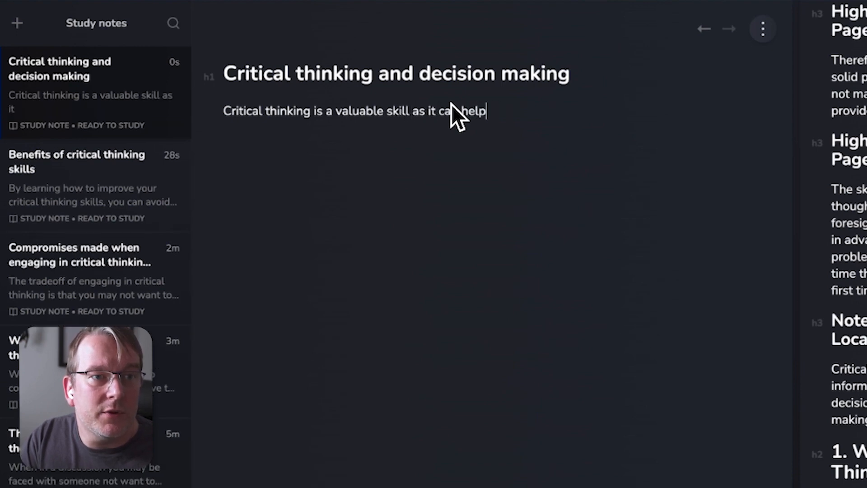
pyautogui.write('y')
pyautogui.press('BackSpace')
pyautogui.write('you make b')
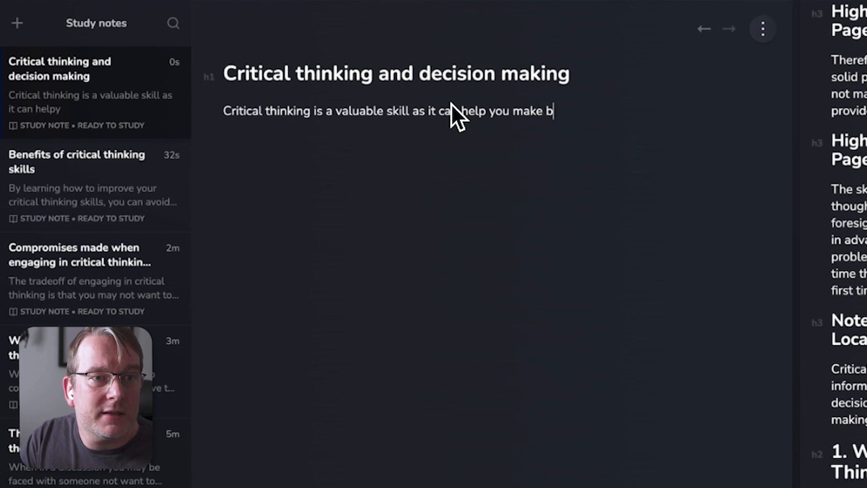
# Continue the sentence with "better informed decisions".
pyautogui.write('etter de')
pyautogui.press('BackSpace')
pyautogui.press('BackSpace')
pyautogui.press('BackSpace')
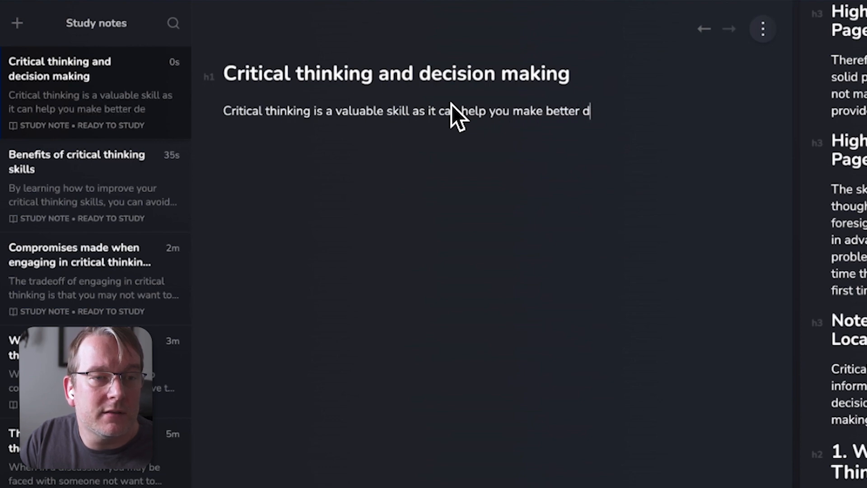
pyautogui.write('informed decisions in')
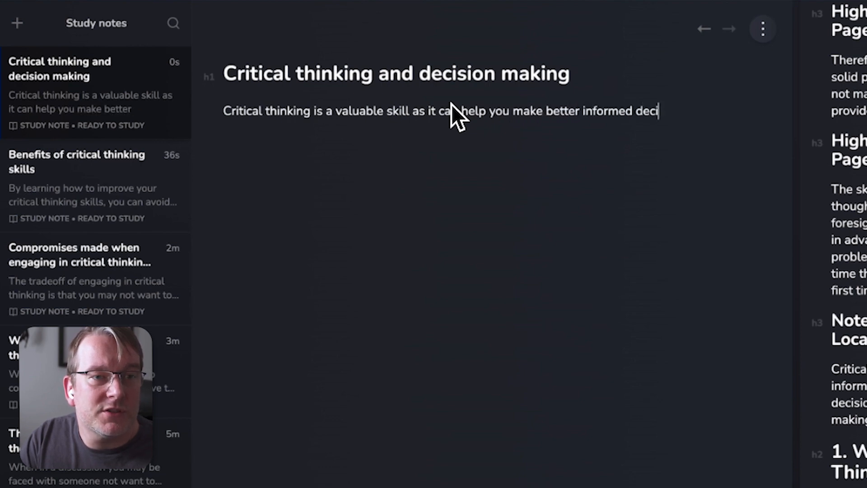
pyautogui.press('BackSpace')
pyautogui.press('BackSpace')
pyautogui.press('BackSpace')
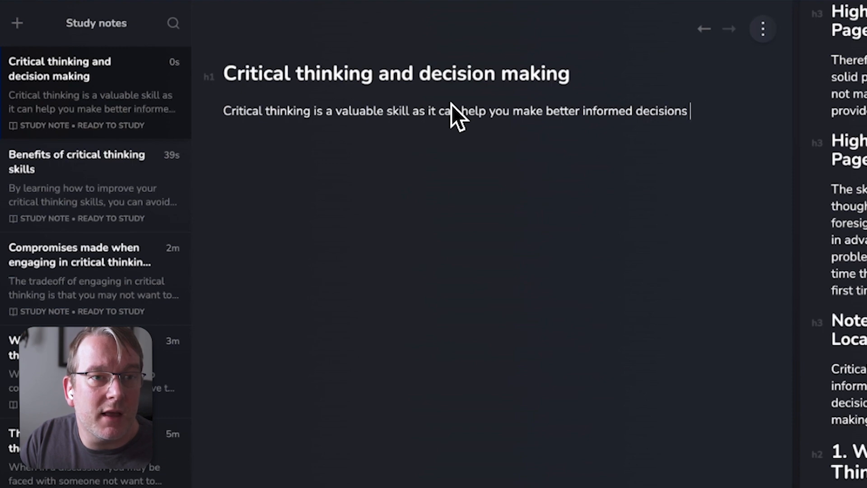
# Finish the sentence with "and potentially avoid costly bad decisions." and add a line break after it.
pyautogui.write('and potentially av')
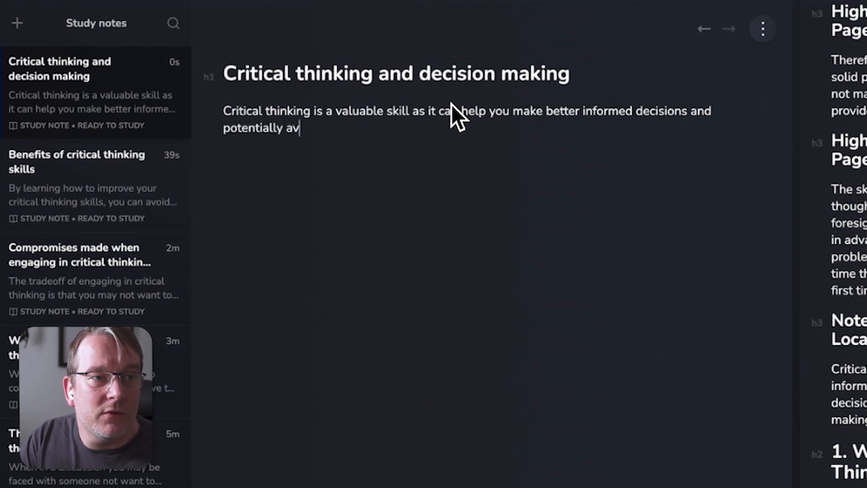
pyautogui.write('oid costly bad')
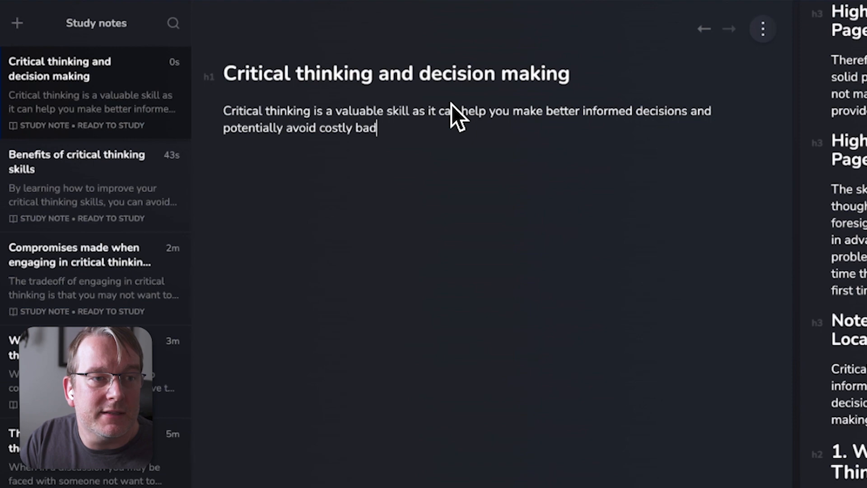
pyautogui.write(' decisions.')
pyautogui.press('Return')
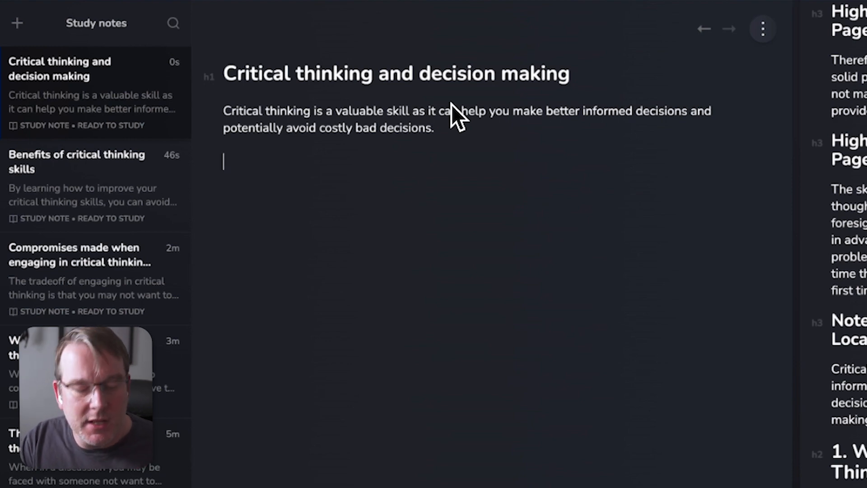
# Add a level-two heading "See also" below the paragraph, with blank lines after it.
pyautogui.write('Seeo')
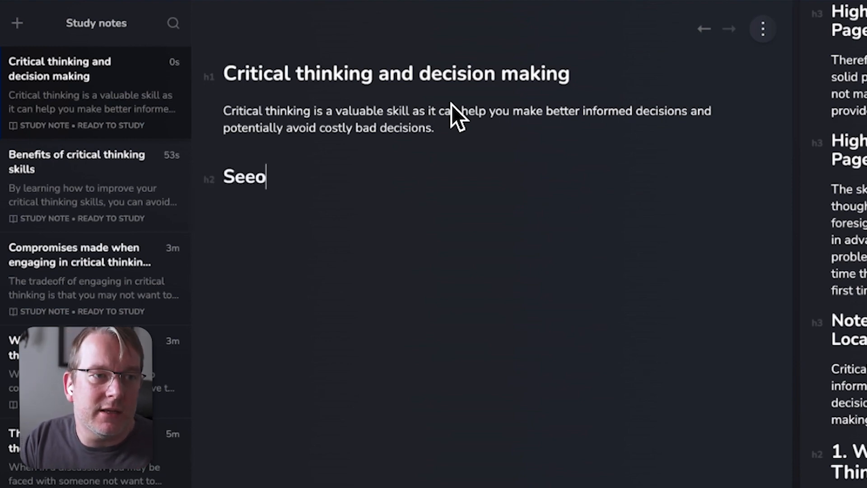
pyautogui.press('BackSpace')
pyautogui.write('also')
pyautogui.press('Return')
pyautogui.press('Return')
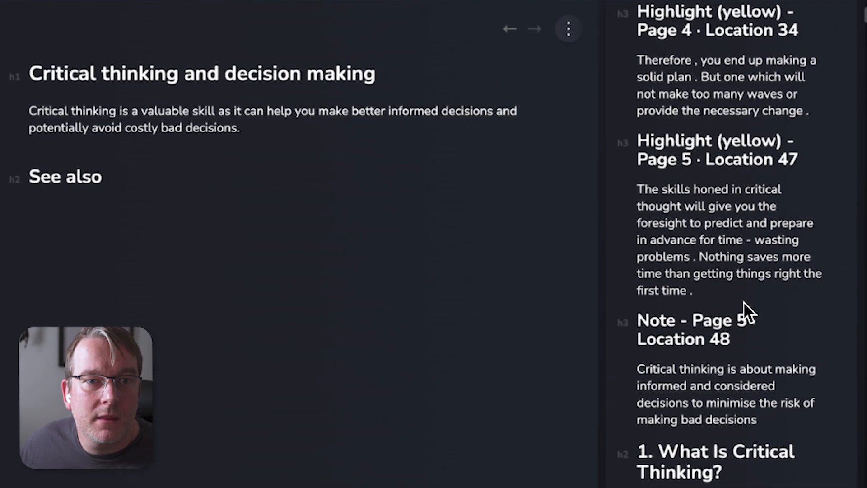
# Read on in the pinned highlights to Page 6 and create a new study note titled "Socrates".
pyautogui.scroll(-3, 743, 303)
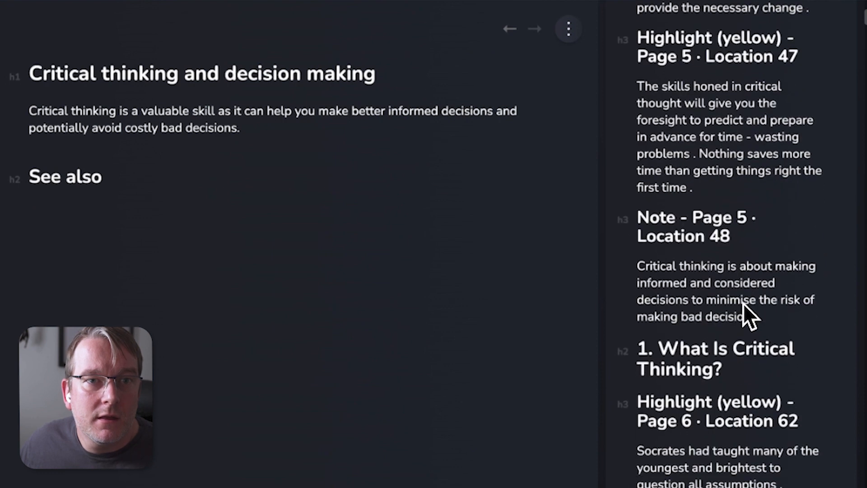
pyautogui.scroll(2, 743, 303)
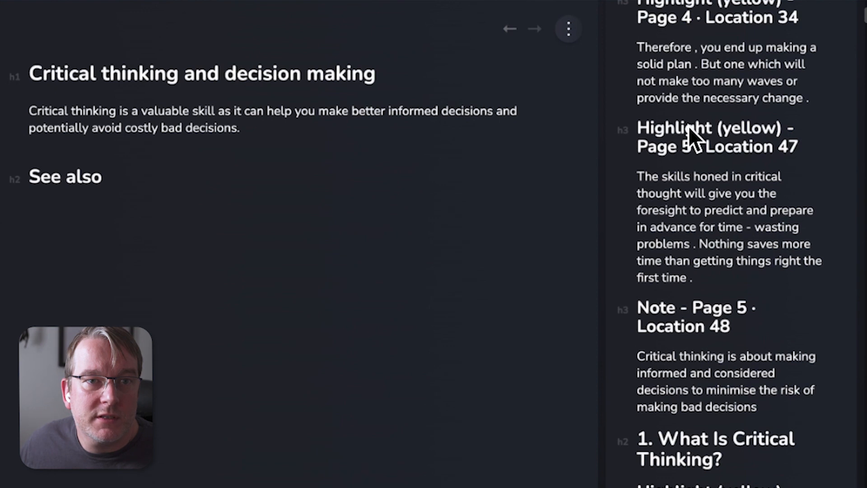
pyautogui.scroll(2, 688, 126)
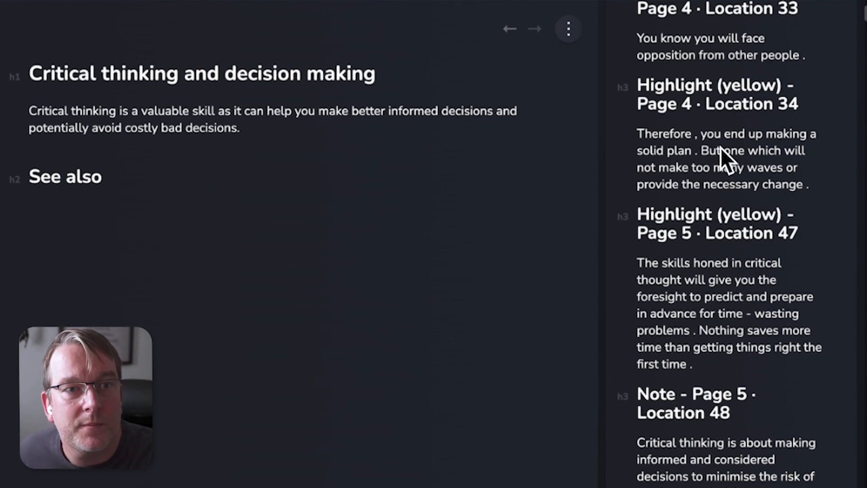
pyautogui.scroll(-3, 717, 305)
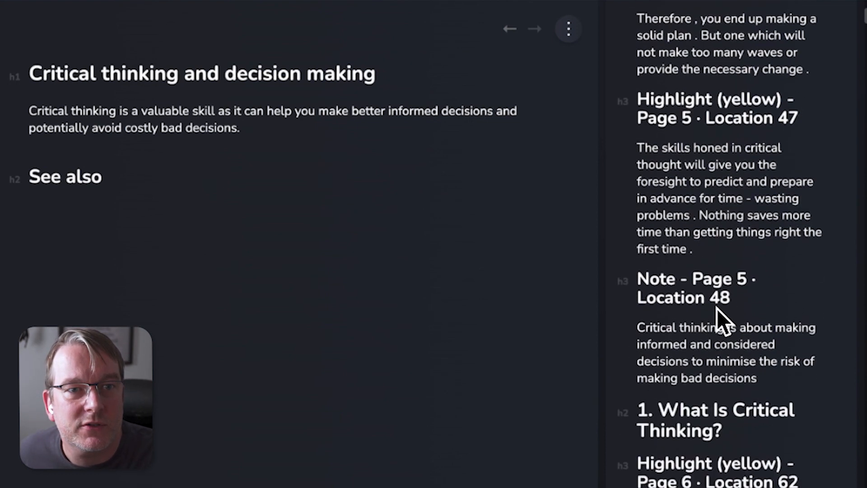
pyautogui.scroll(-2, 717, 308)
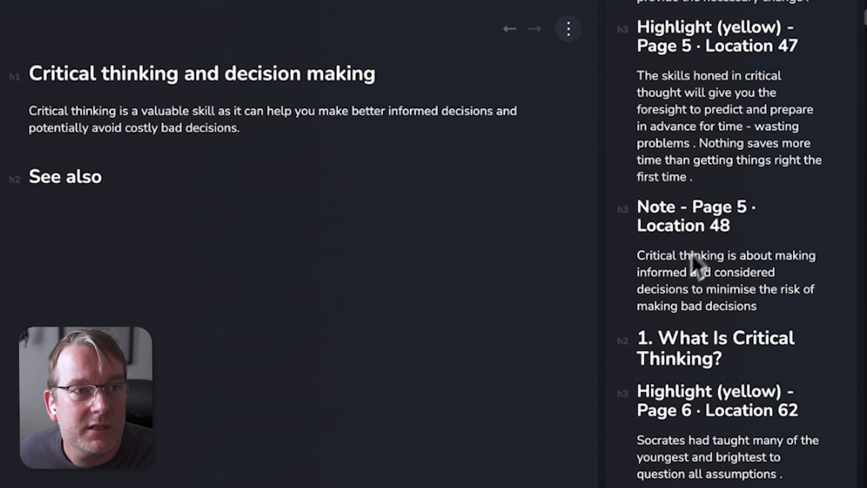
pyautogui.scroll(-3, 687, 321)
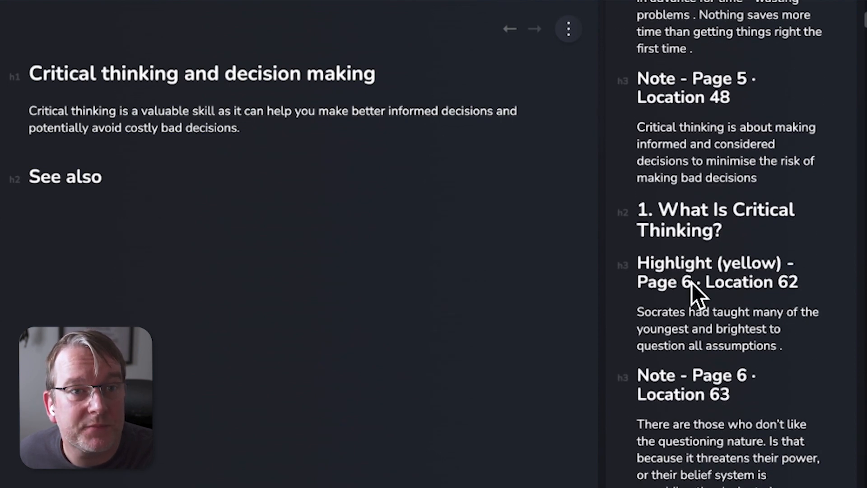
pyautogui.scroll(-2, 683, 330)
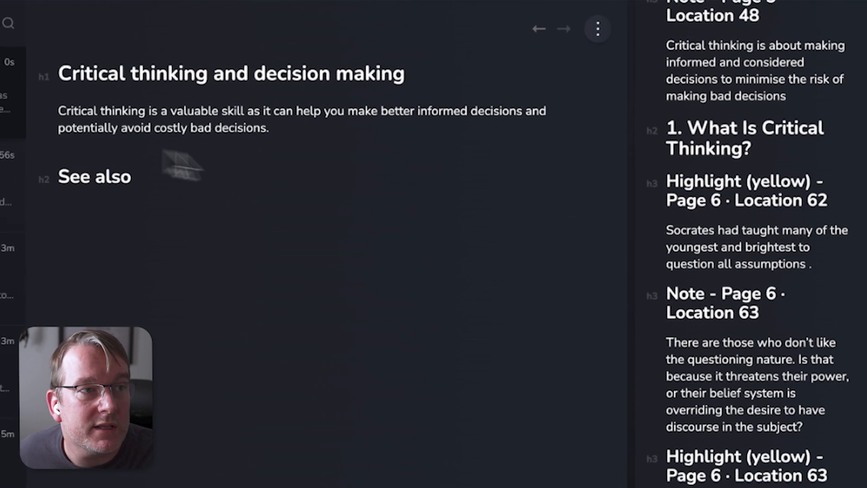
pyautogui.click(18, 23)
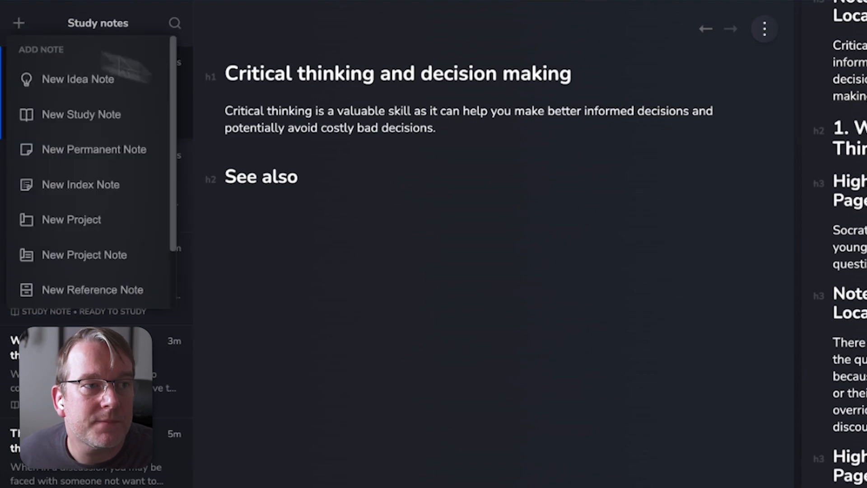
pyautogui.click(43, 119)
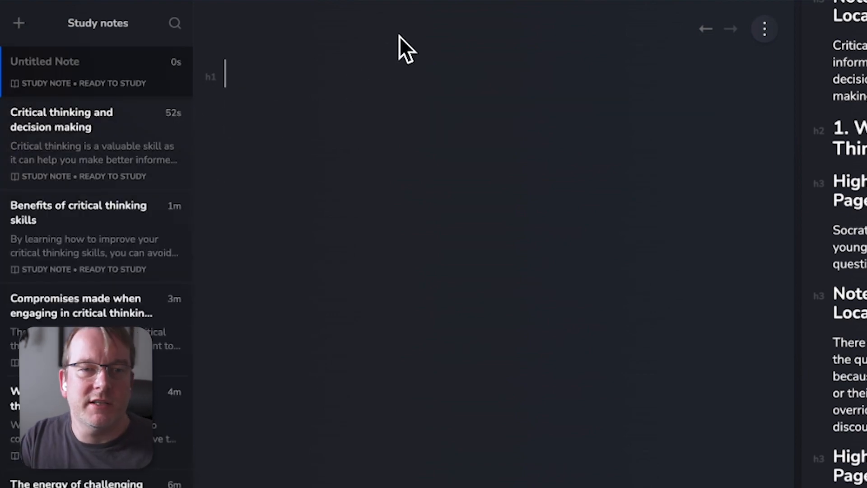
pyautogui.write('Socrates')
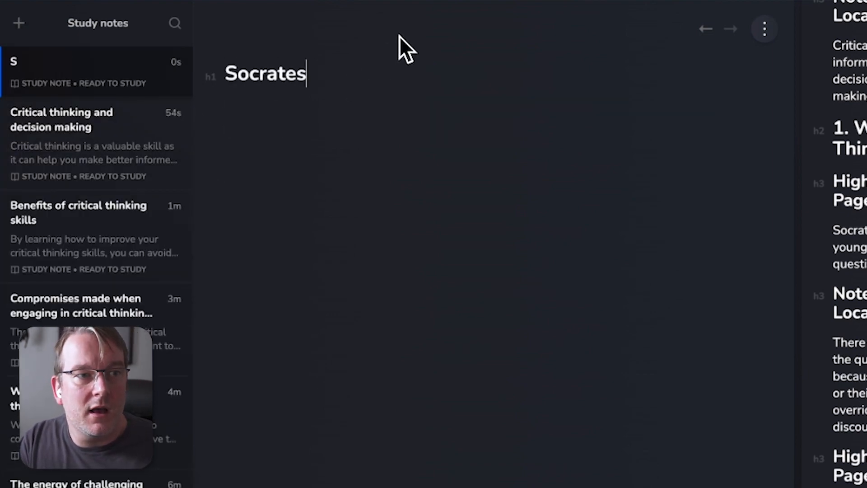
pyautogui.press('Return')
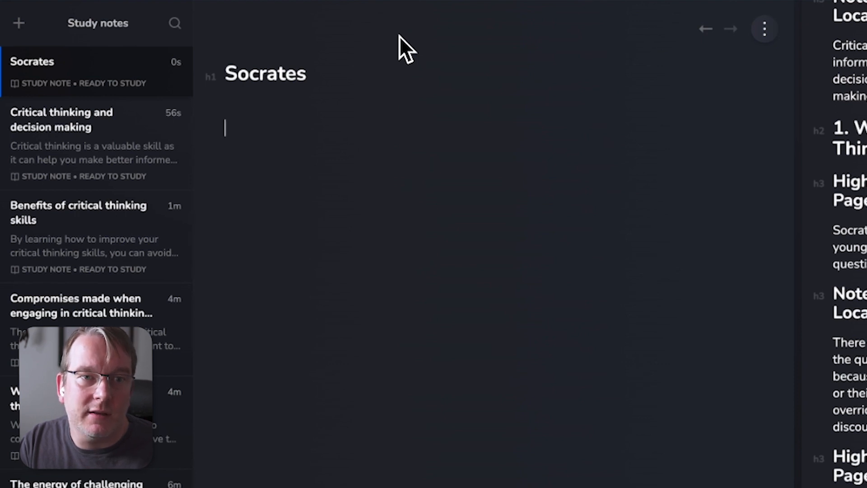
# Write "He taught how to question all assumptions." in the Socrates note and add a line break after it.
pyautogui.write('He t')
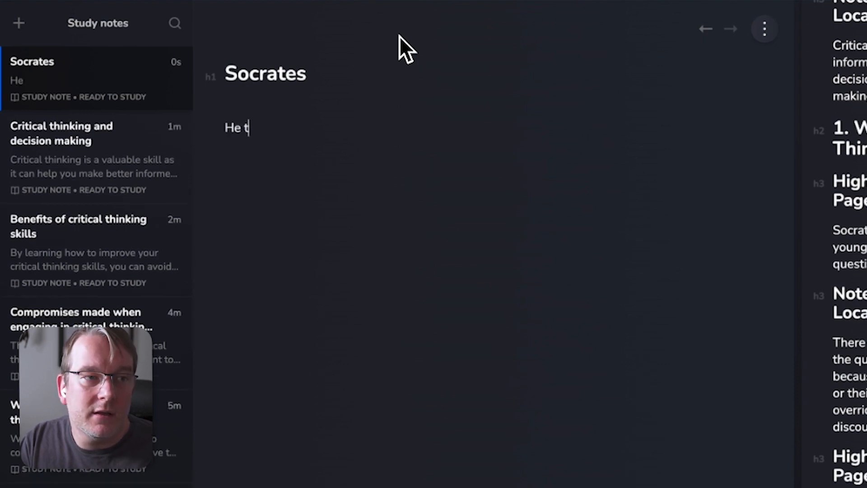
pyautogui.press('BackSpace')
pyautogui.write('taught ')
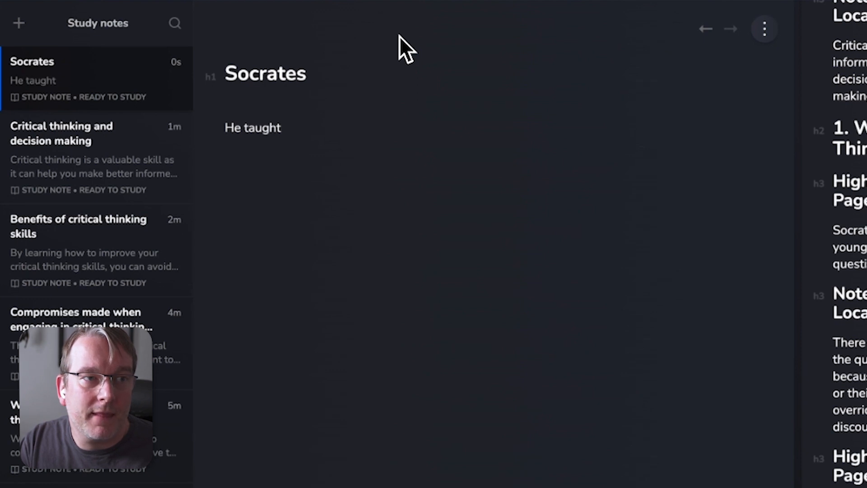
pyautogui.write('how to question al')
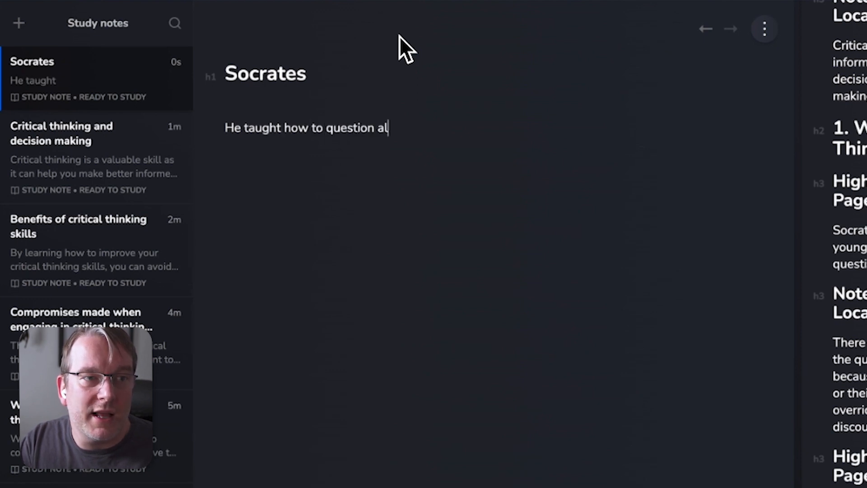
pyautogui.write('l assumptions.')
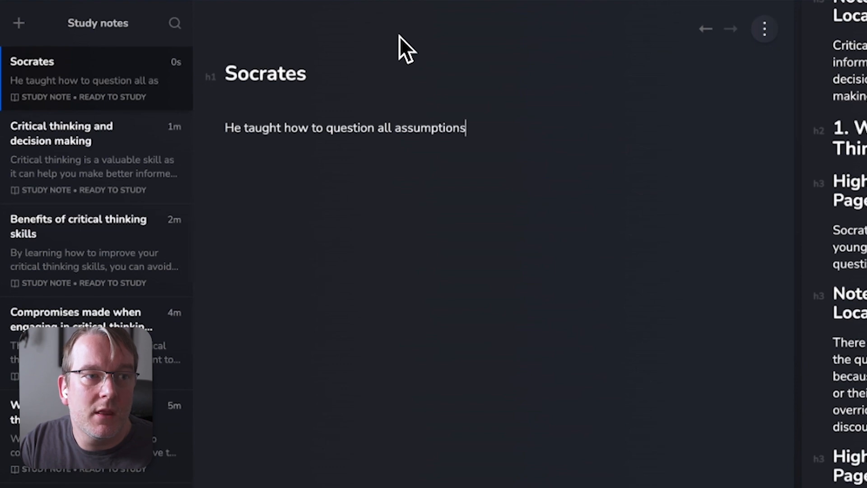
pyautogui.press('Return')
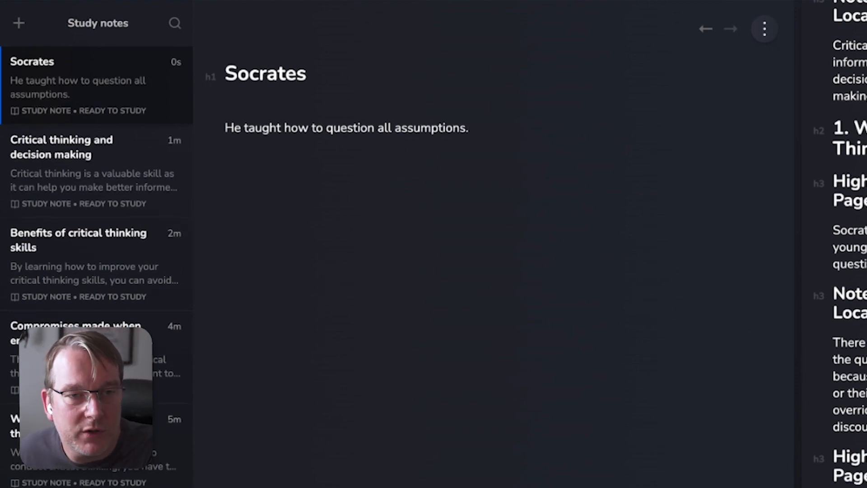
# Read the pinned Page 6, Location 63 note about people who dislike the questioning nature.
pyautogui.scroll(-2, 843, 314)
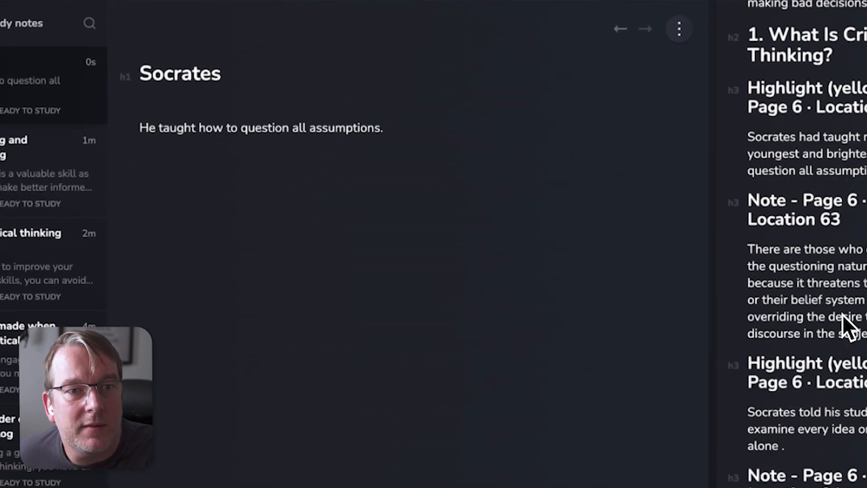
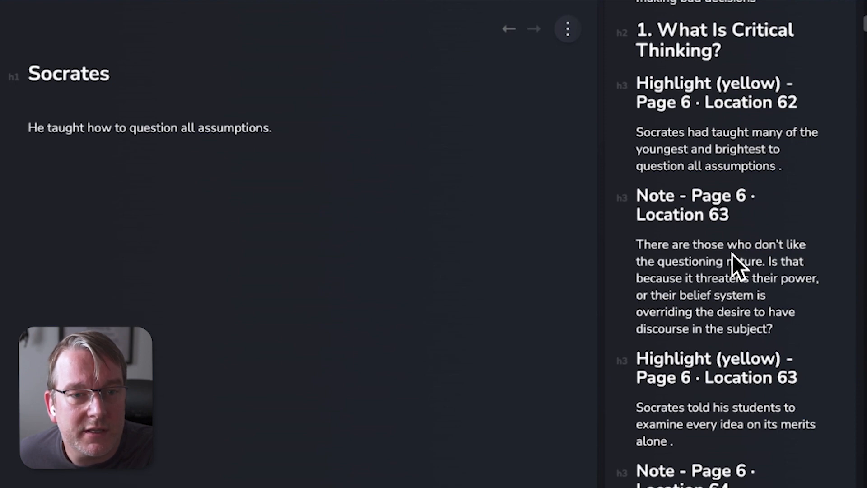
pyautogui.scroll(-1, 733, 253)
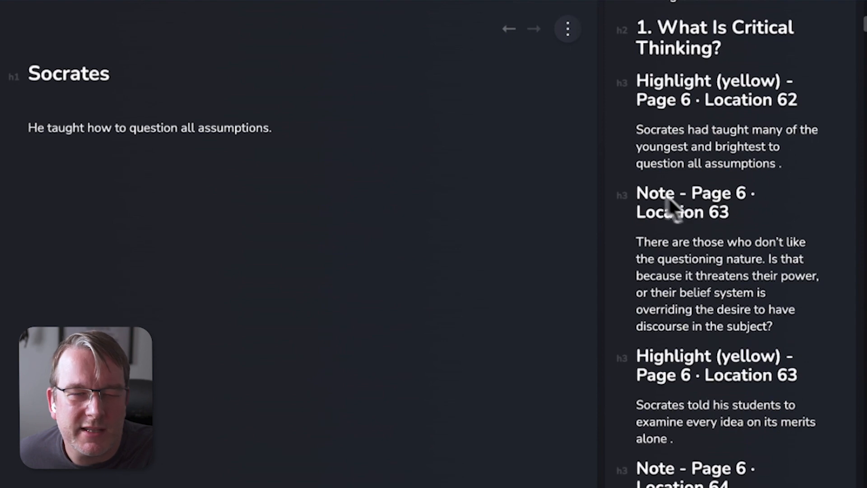
pyautogui.moveTo(650, 196); pyautogui.dragTo(687, 195)
pyautogui.click(698, 241)
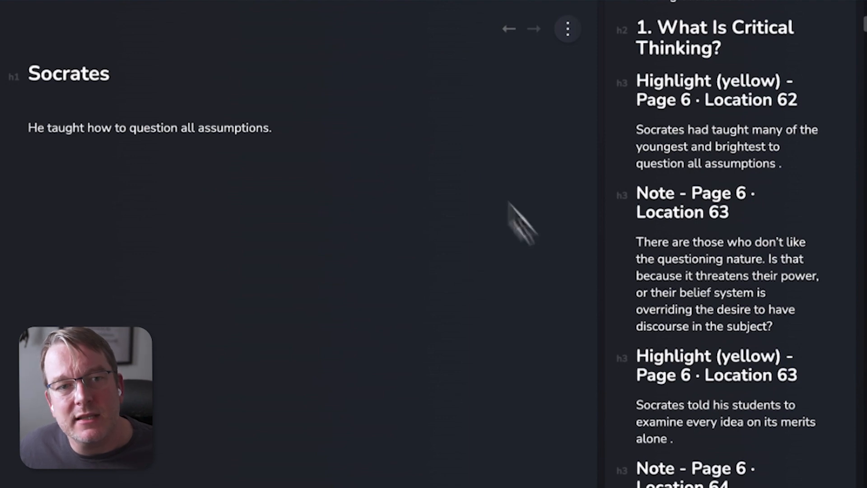
# Create a new study note titled "Why critical thinking may be opposed" and begin its body below the title.
pyautogui.moveTo(794, 333); pyautogui.dragTo(633, 216)
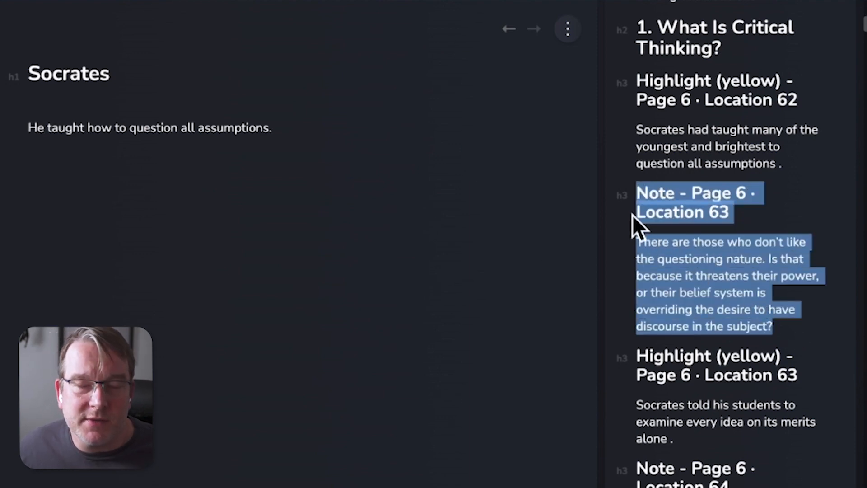
pyautogui.click(677, 272)
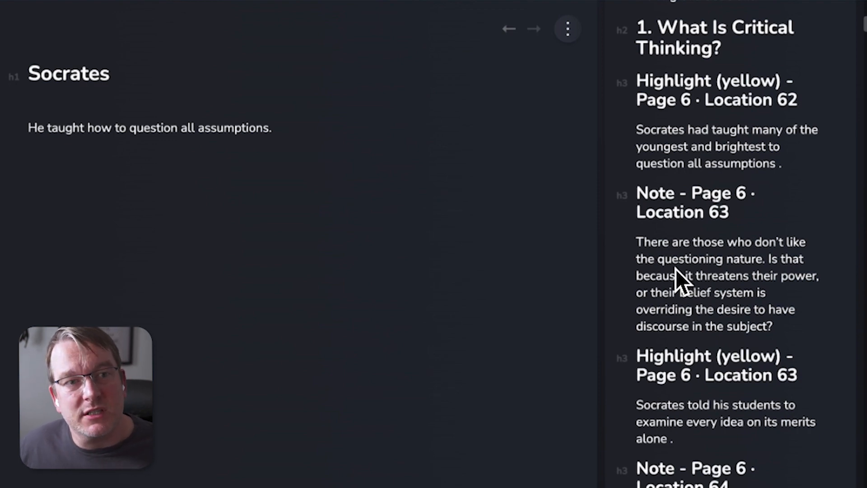
pyautogui.click(327, 212)
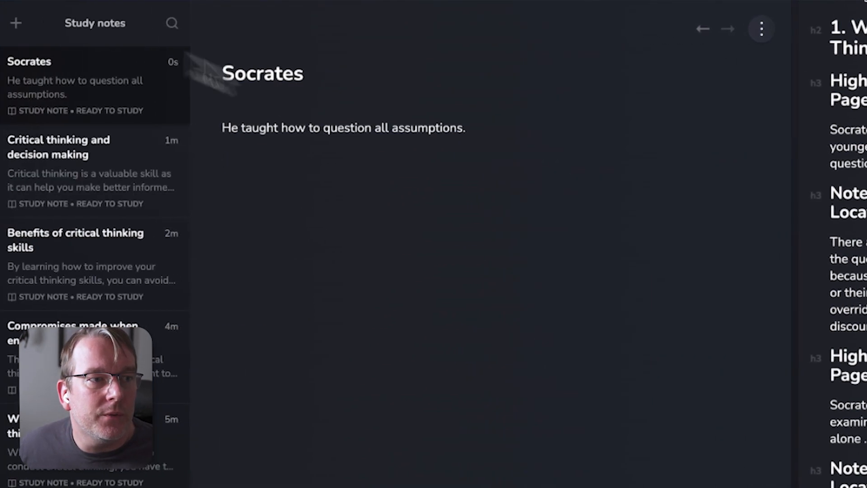
pyautogui.click(20, 23)
pyautogui.click(130, 113)
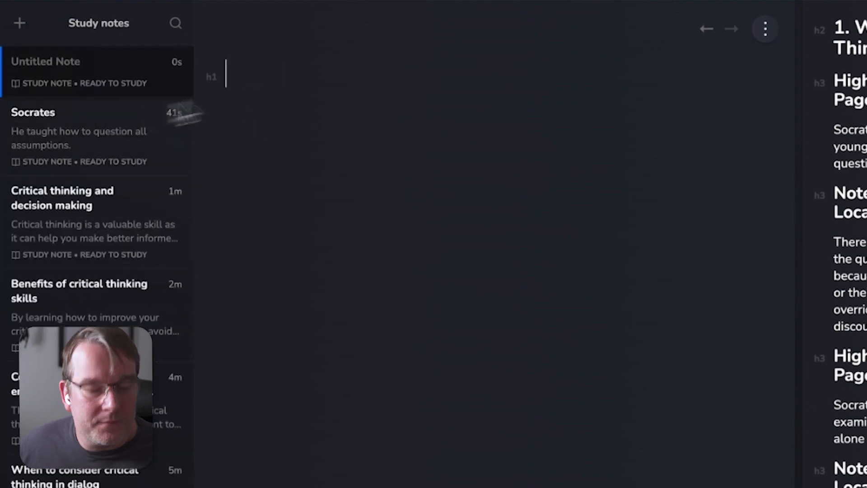
pyautogui.write('Why')
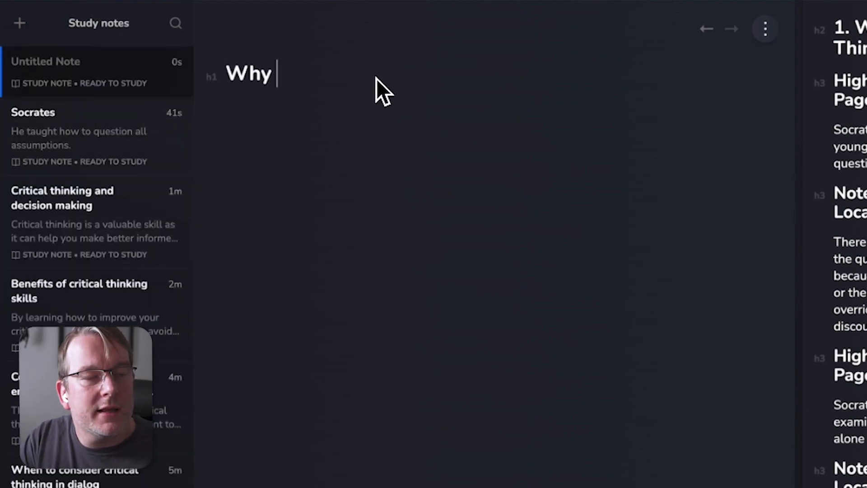
pyautogui.write(' criti')
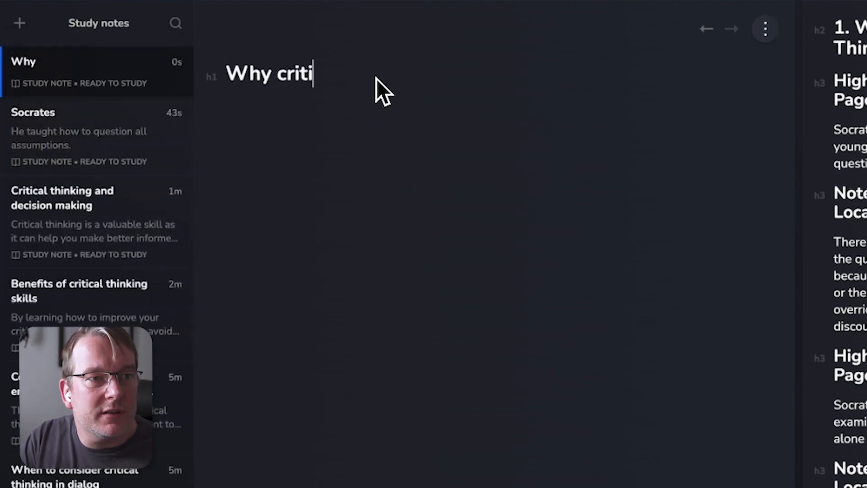
pyautogui.write('cal thinking may be')
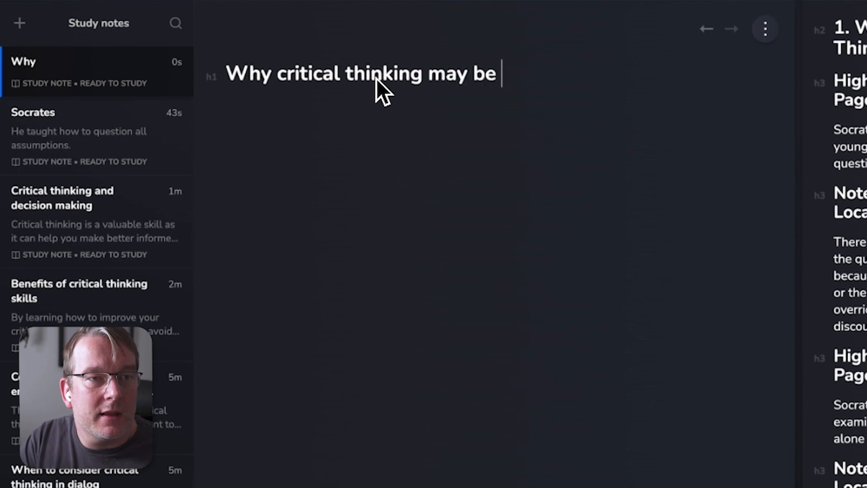
pyautogui.write(' opposed')
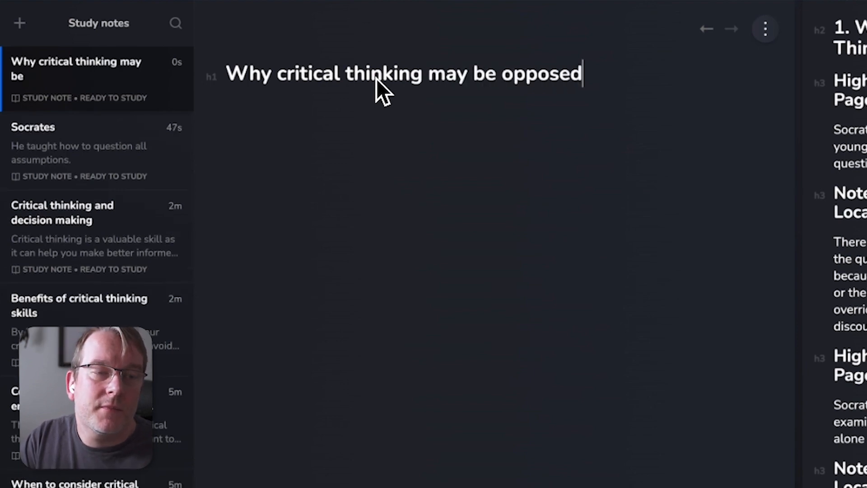
pyautogui.press('Return')
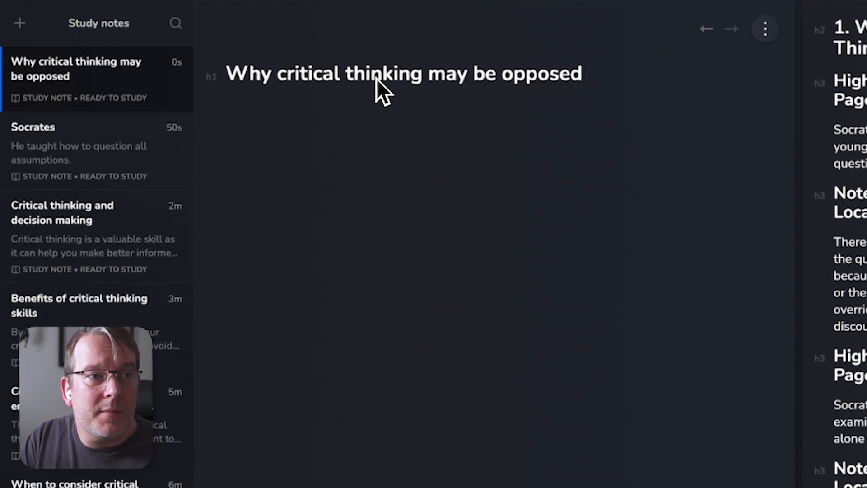
# Write the opening sentence "There may be a range of reasons why people are opposed to critical thinking." and start the second with "Some".
pyautogui.write('There may')
pyautogui.press('BackSpace')
pyautogui.press('BackSpace')
pyautogui.write('may')
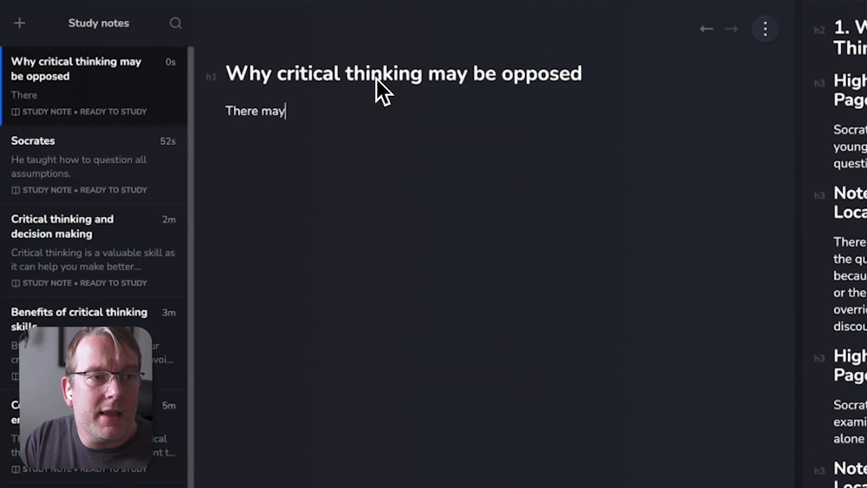
pyautogui.write(' be a range of reasons ')
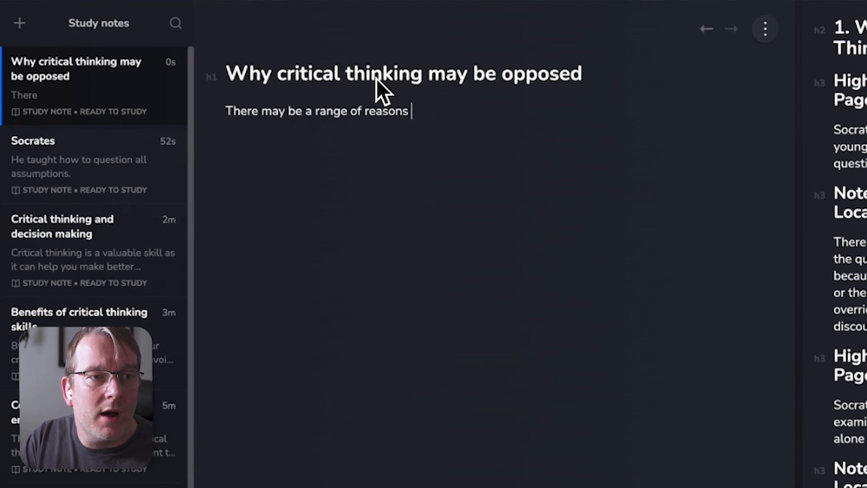
pyautogui.write('why people are opp')
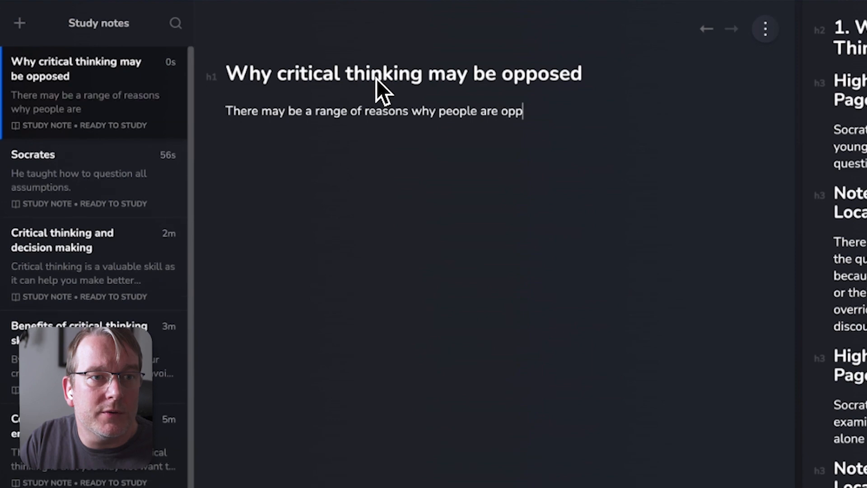
pyautogui.write('osed to critical thinki')
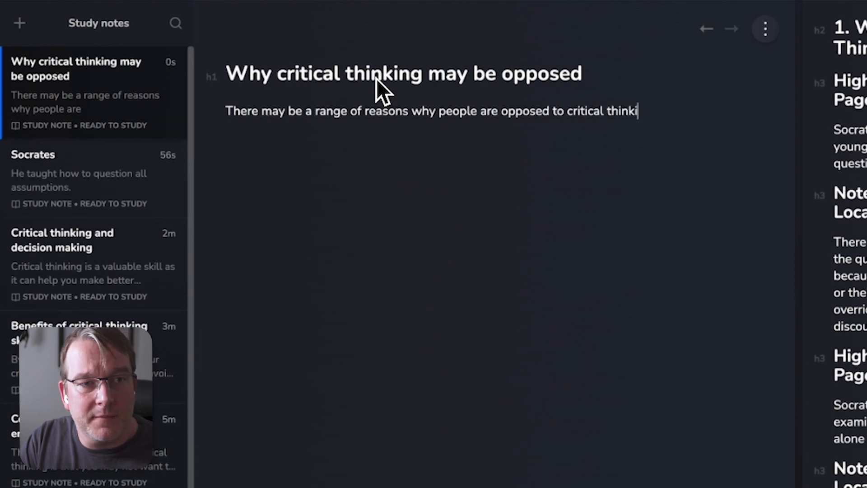
pyautogui.write('ng. Some to')
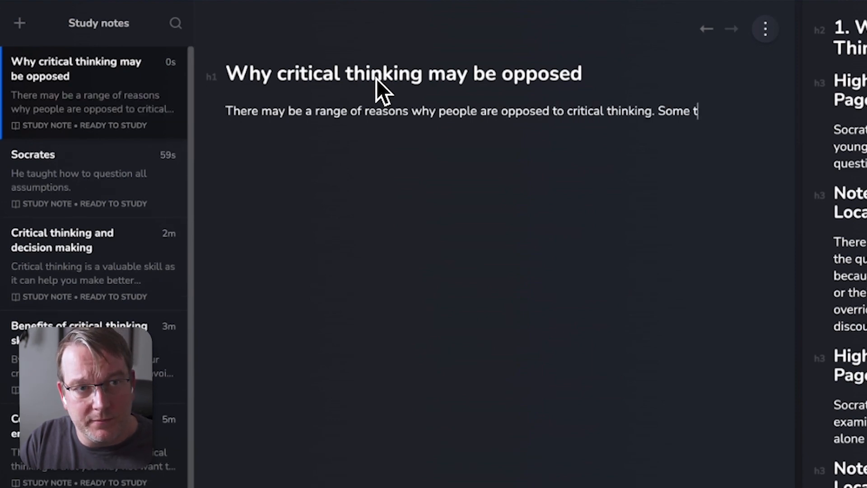
# Continue the second sentence as "Some of this can be down to it challenging their power", correcting the spelling of "challenging".
pyautogui.press('BackSpace')
pyautogui.press('BackSpace')
pyautogui.write('of this can be')
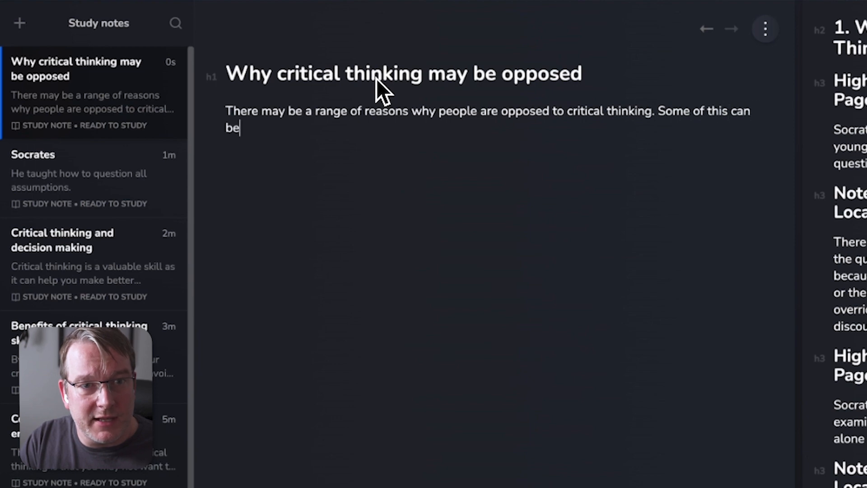
pyautogui.write(' down to it')
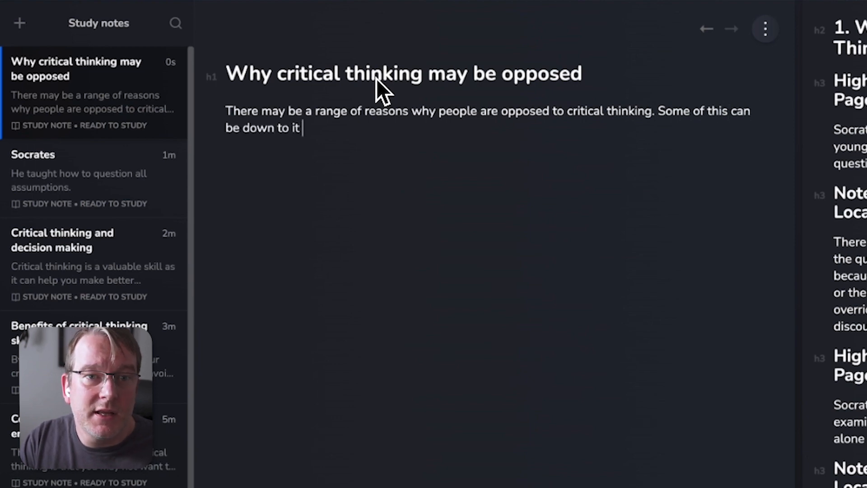
pyautogui.write(' challening their ')
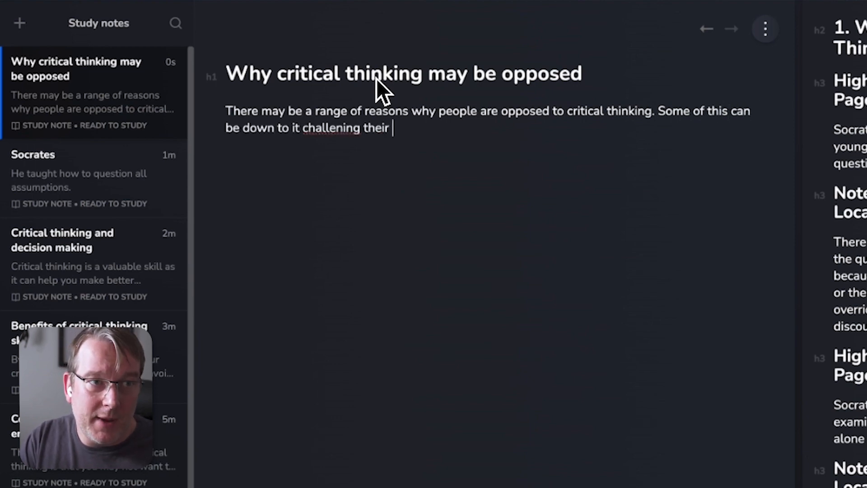
pyautogui.write('power')
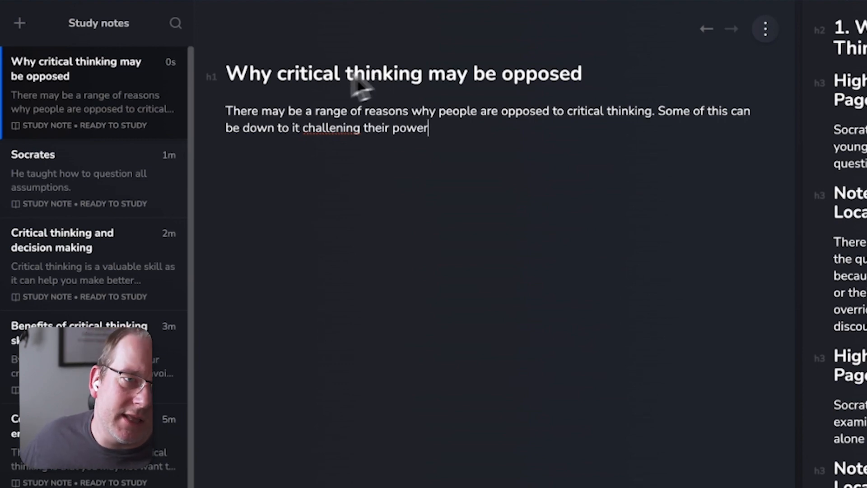
pyautogui.rightClick(328, 127)
pyautogui.click(386, 136)
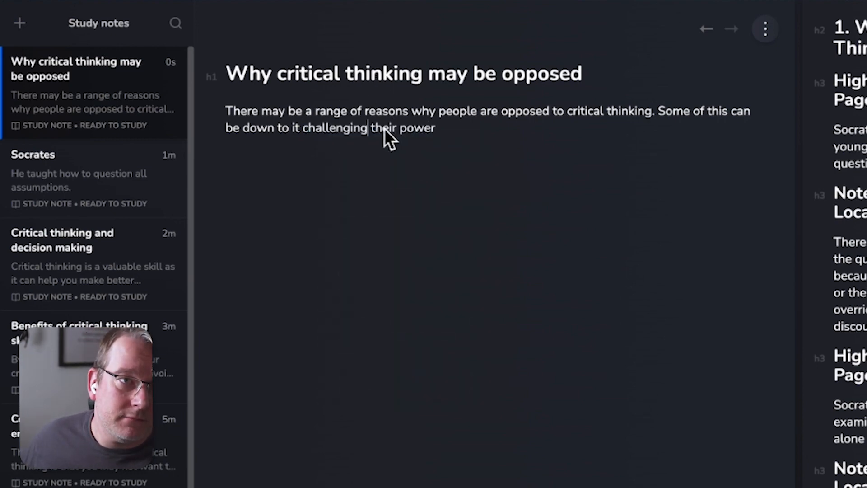
# Insert "position of" before "power", finish the sentence with "or their belief system." and add a line break after it.
pyautogui.click(399, 128)
pyautogui.write('position of')
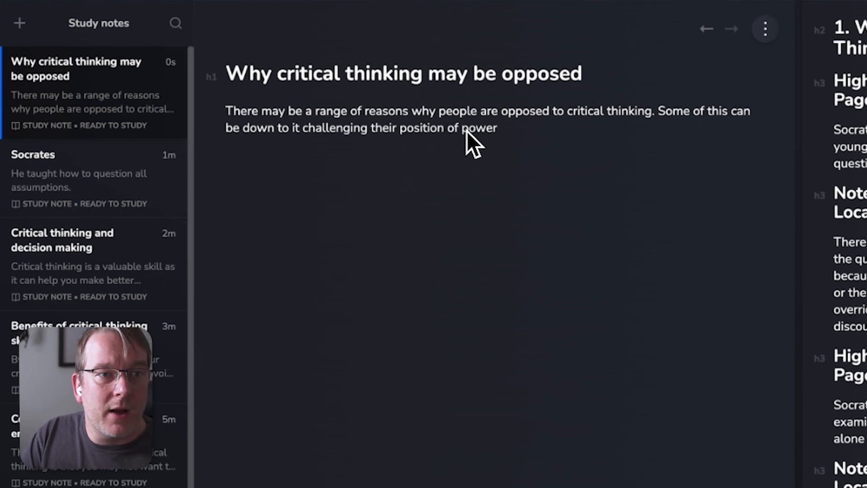
pyautogui.press('End')
pyautogui.write('or th')
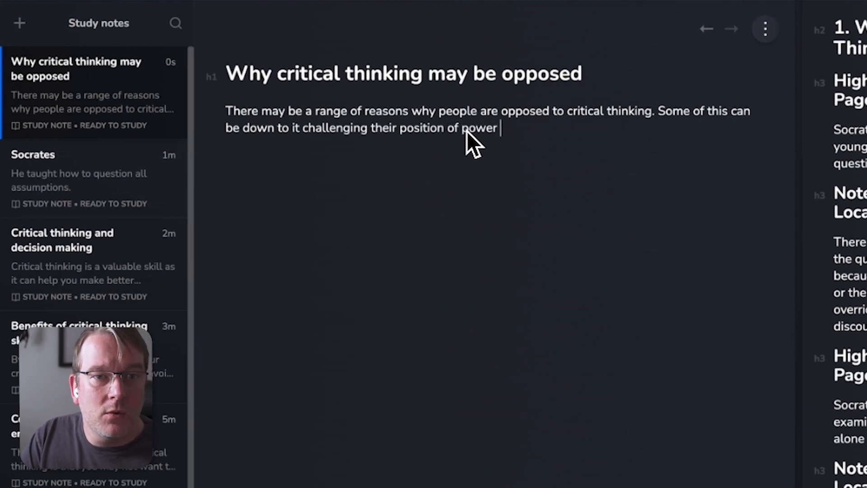
pyautogui.write('eir belief system.')
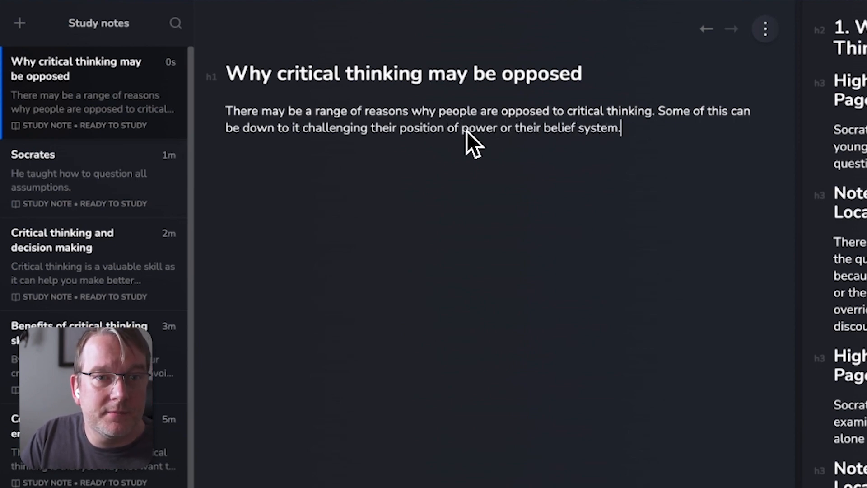
pyautogui.press('Return')
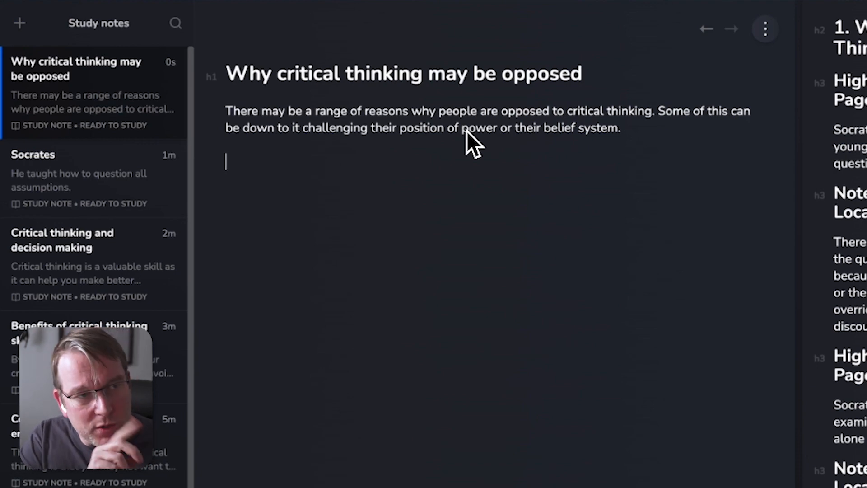
# Add a level-two heading "See also" below the paragraph, with a new line under it.
pyautogui.write('## See als')
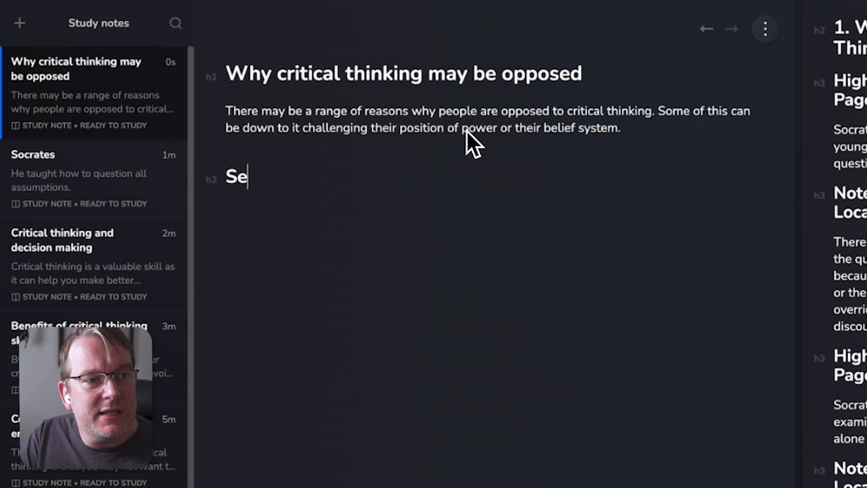
pyautogui.write('o')
pyautogui.press('Return')
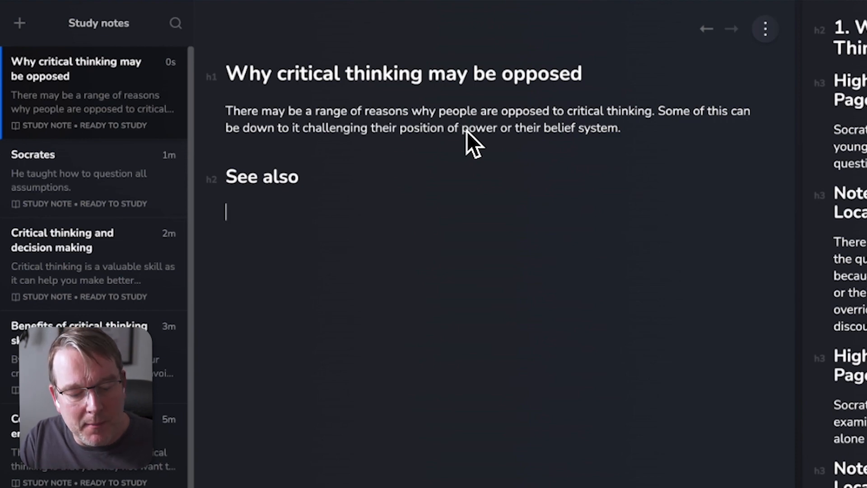
# Add a numbered item under See also containing the note link "[[Does the brain protect itself by finding ways to oppose critical thinking?]]".
pyautogui.write('1. [[')
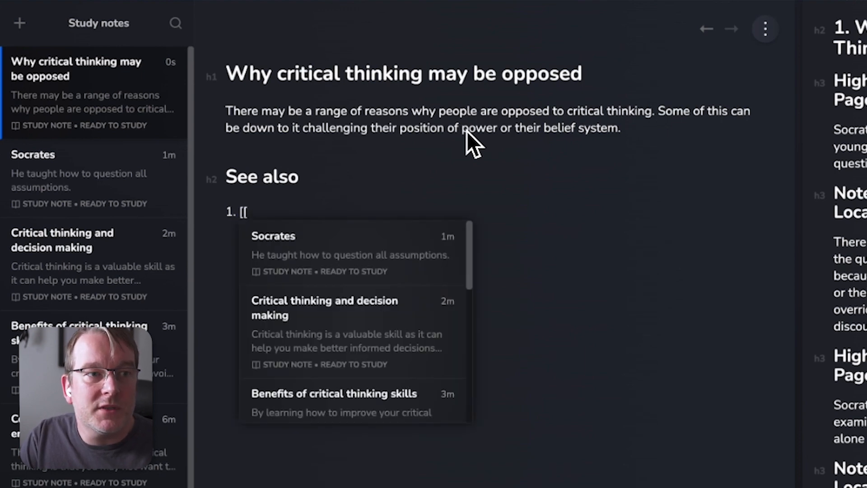
pyautogui.write('Does the brain')
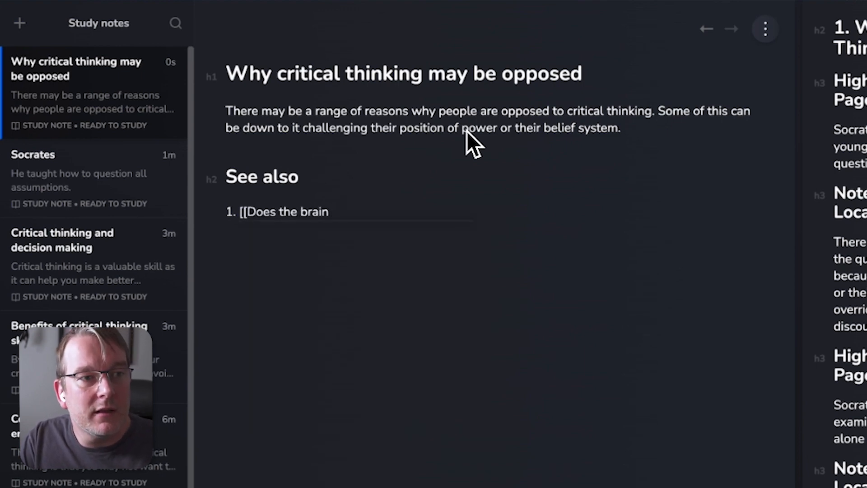
pyautogui.write(' prote')
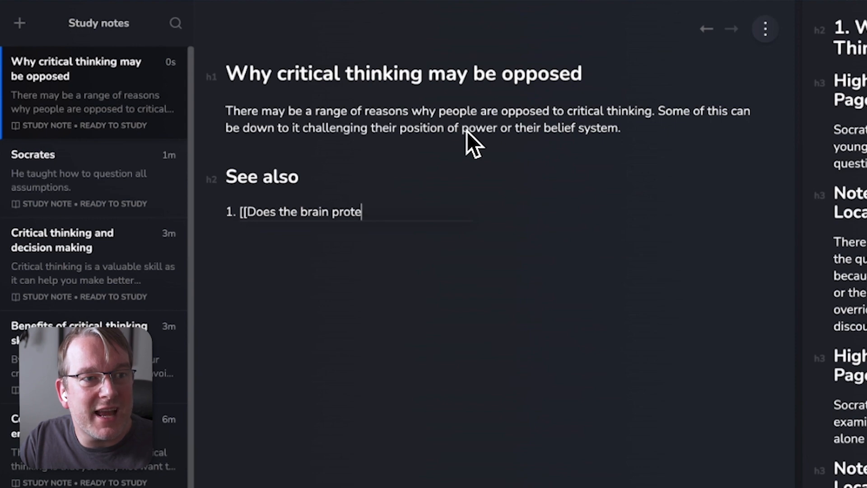
pyautogui.write('ct itself ')
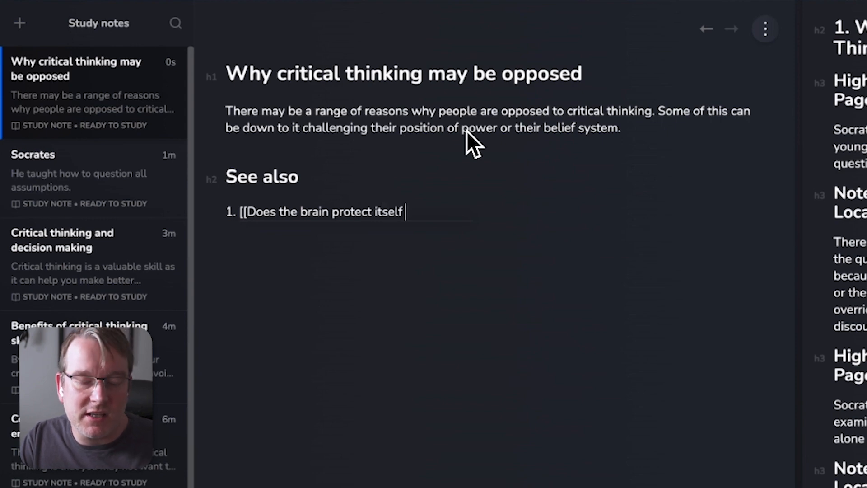
pyautogui.write('by')
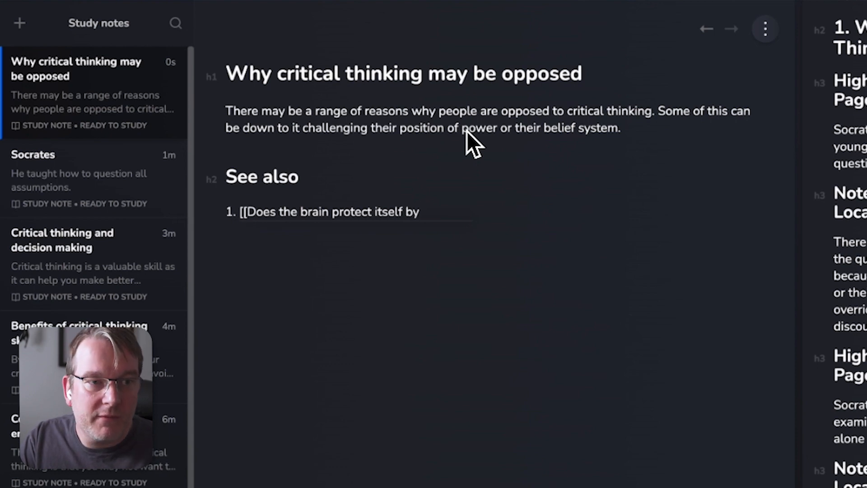
pyautogui.write(' finding ways to')
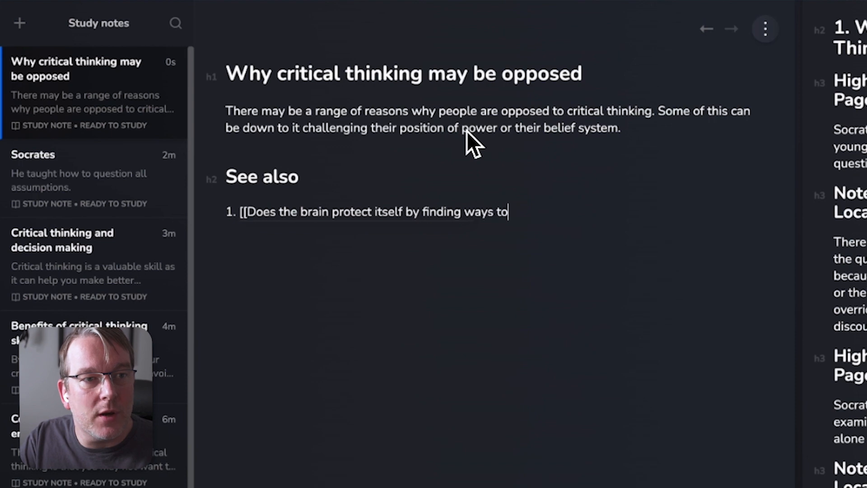
pyautogui.write(' oppose c')
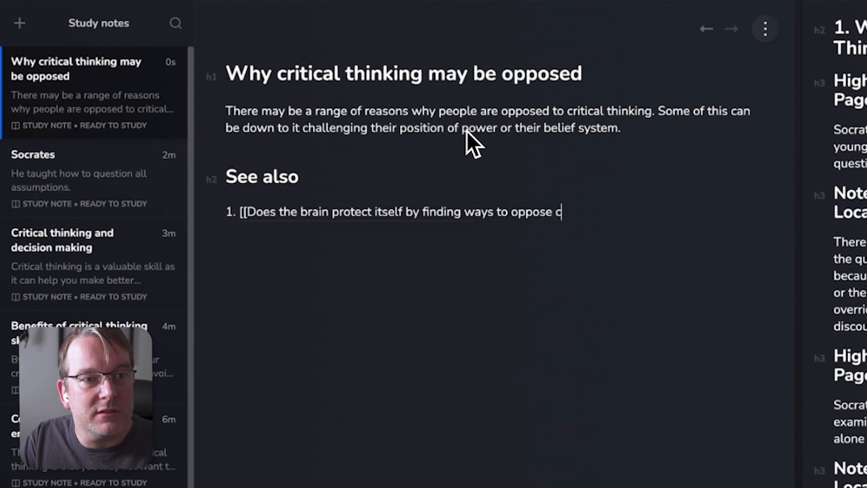
pyautogui.write('ritical thinking')
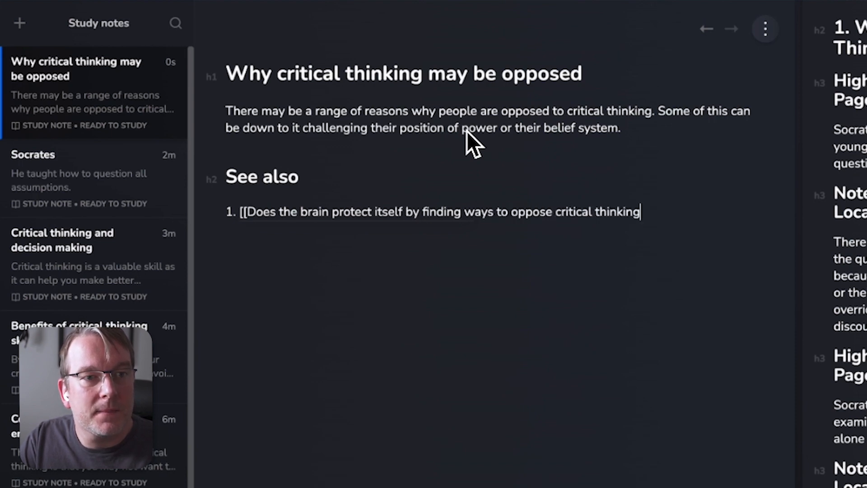
pyautogui.write('?]]')
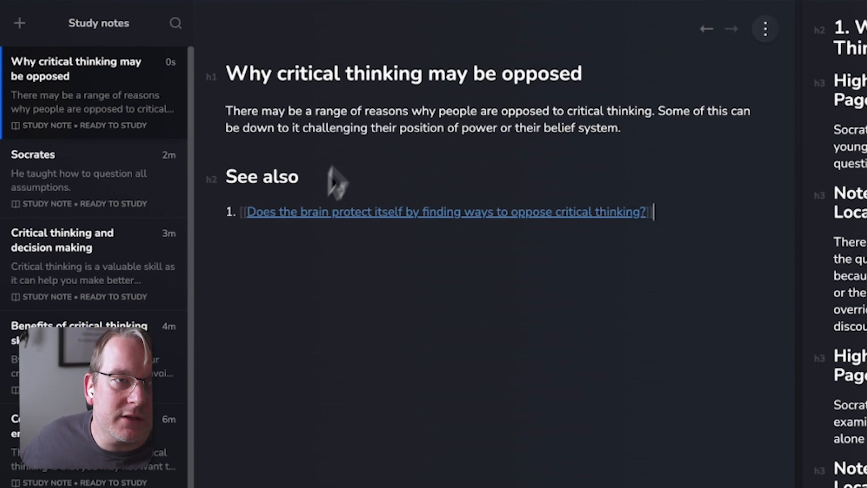
# Create a study note from the link under See also with "#todo" as its body and return to the previous note.
pyautogui.click(375, 211)
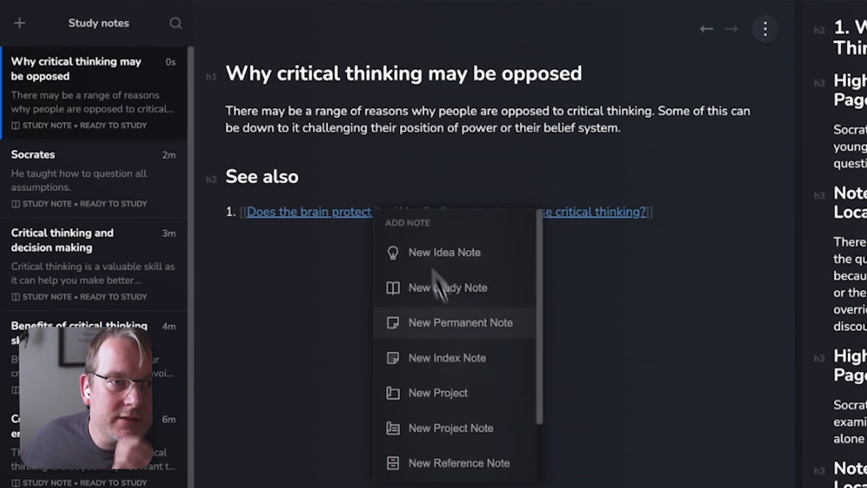
pyautogui.click(455, 291)
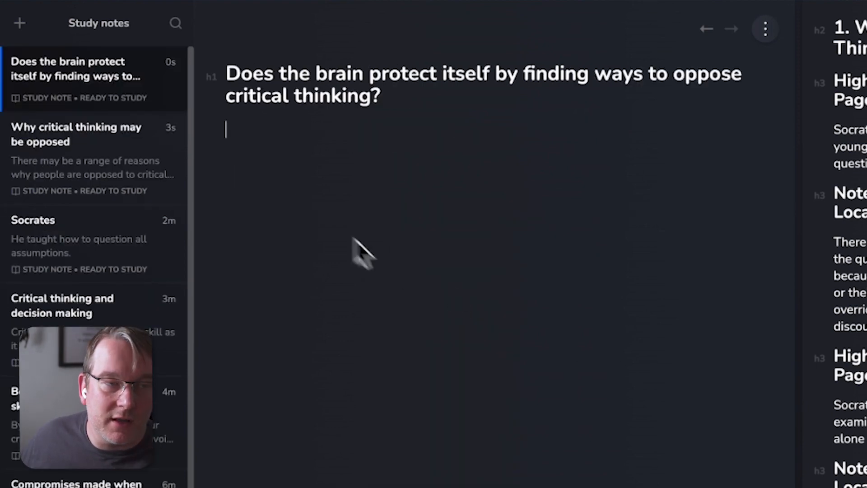
pyautogui.click(345, 128)
pyautogui.write('#tod')
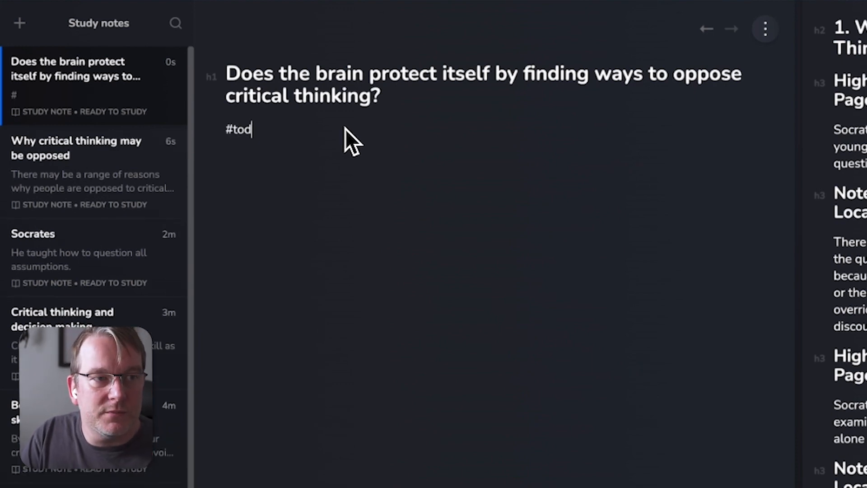
pyautogui.write('o')
pyautogui.press('Return')
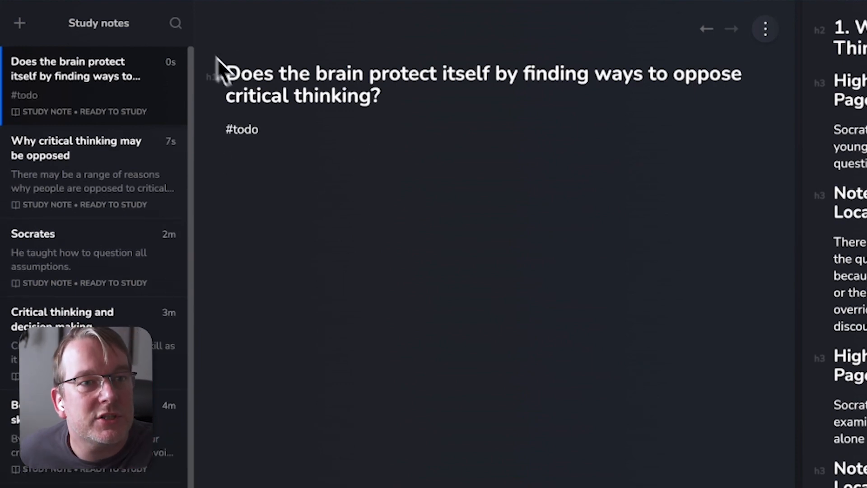
pyautogui.click(708, 29)
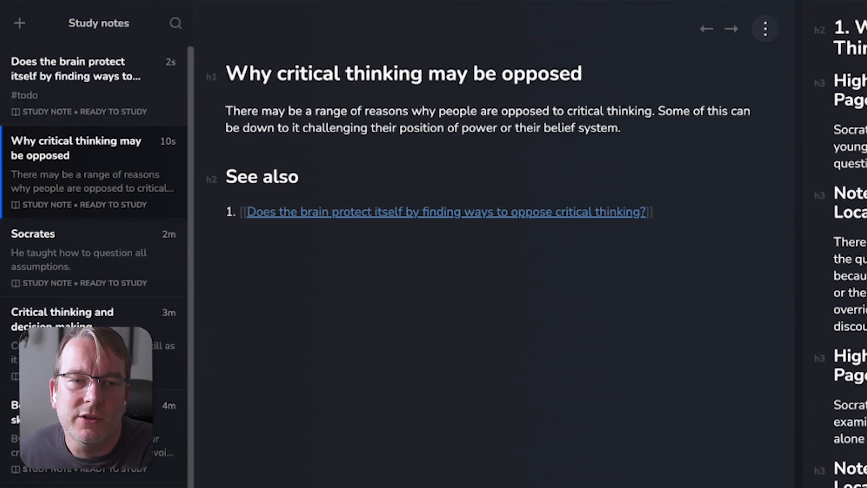
# Create a new study note titled "Evaluating ideas", correcting the spelling of "Evaluating" in the title.
pyautogui.scroll(-3, 841, 244)
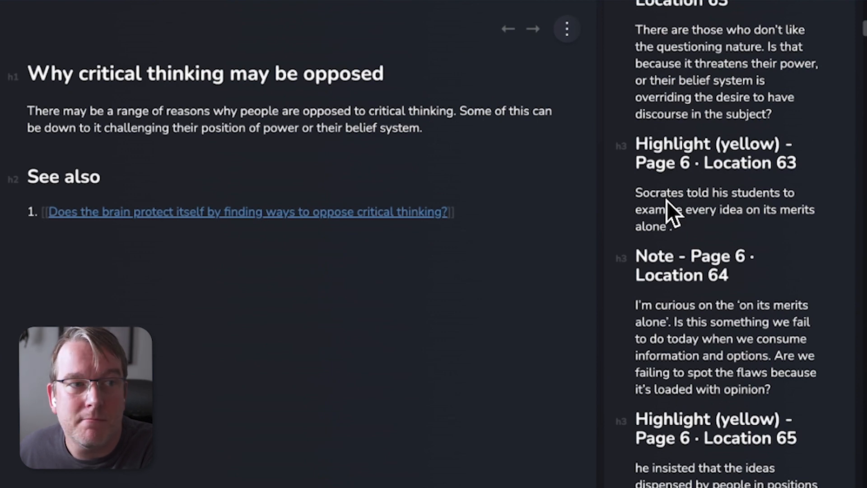
pyautogui.click(19, 23)
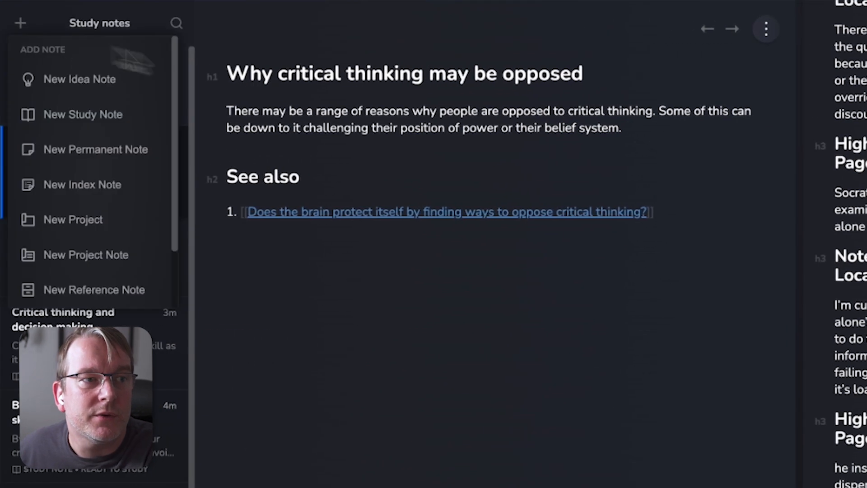
pyautogui.click(137, 108)
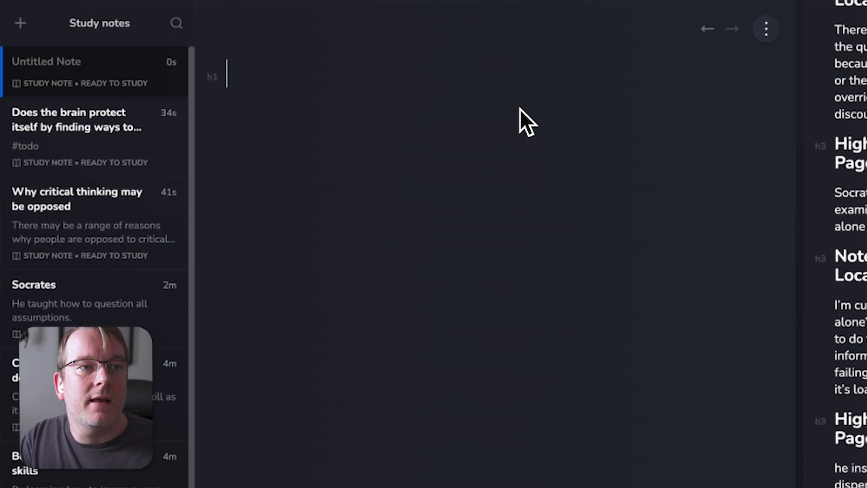
pyautogui.write('Evalua')
pyautogui.press('BackSpace')
pyautogui.press('BackSpace')
pyautogui.write('au')
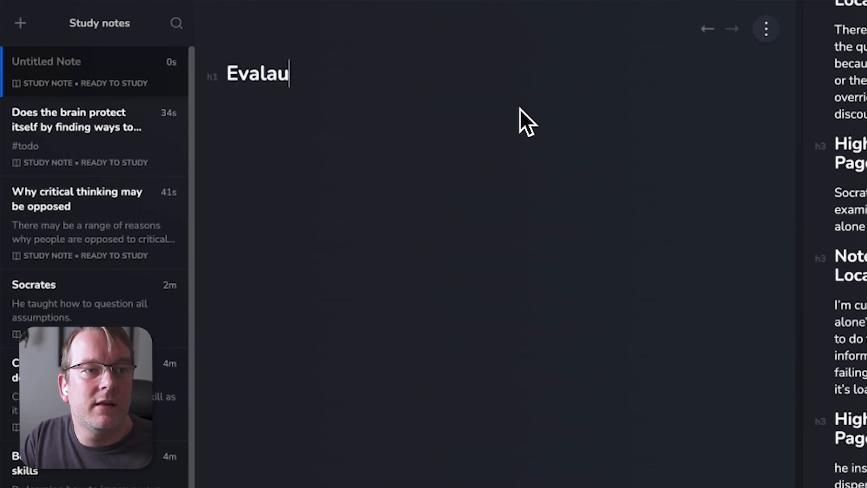
pyautogui.write('ting ideas')
pyautogui.press('BackSpace')
pyautogui.write('as')
pyautogui.press('Return')
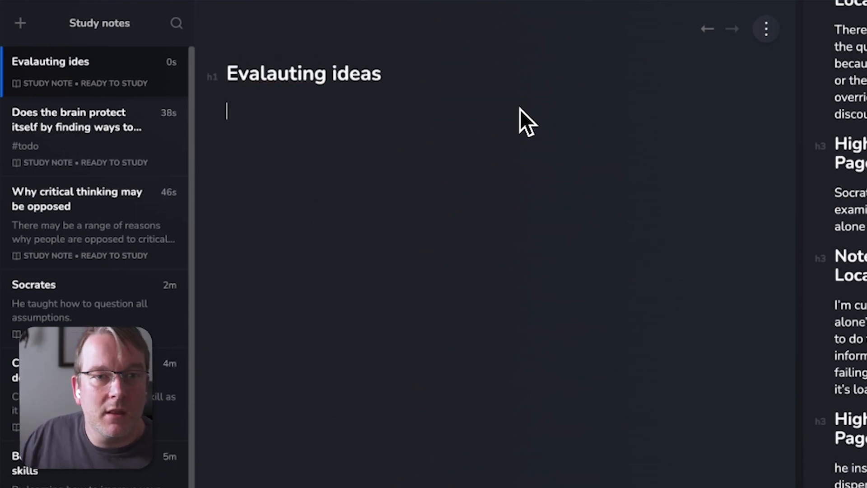
pyautogui.rightClick(300, 82)
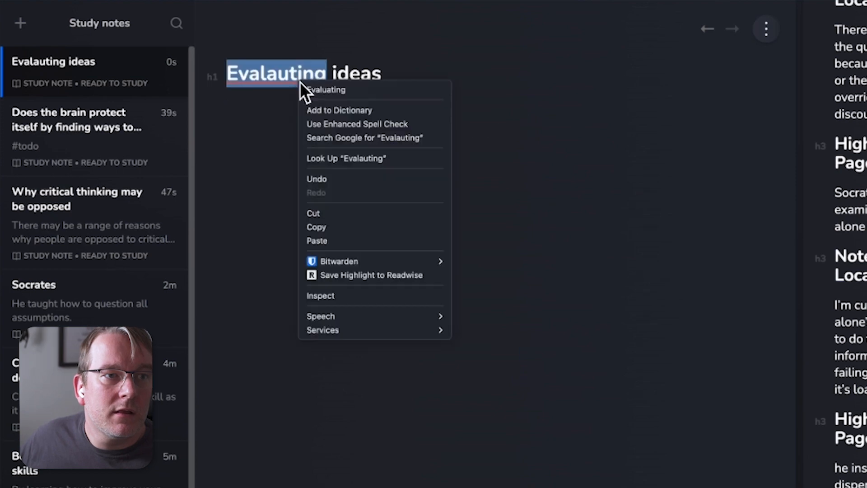
pyautogui.click(325, 93)
# Begin the note's body with "It's important to", correcting the spelling of "important".
pyautogui.write("It'")
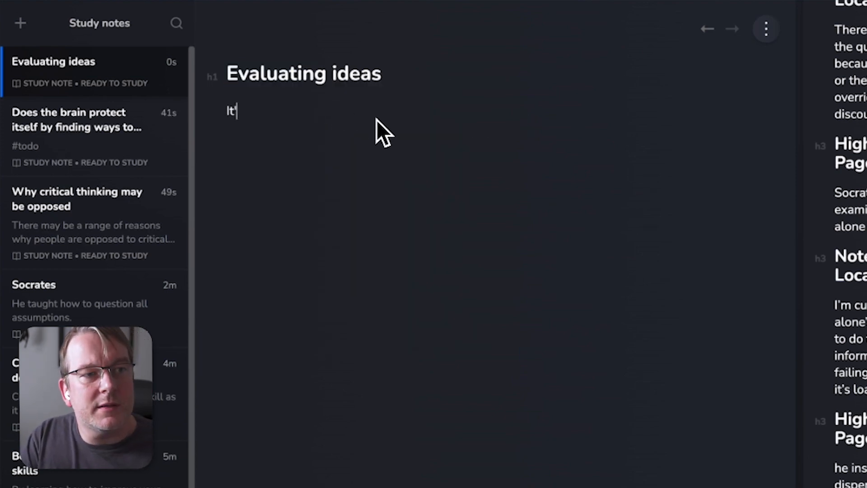
pyautogui.write('s importnat to')
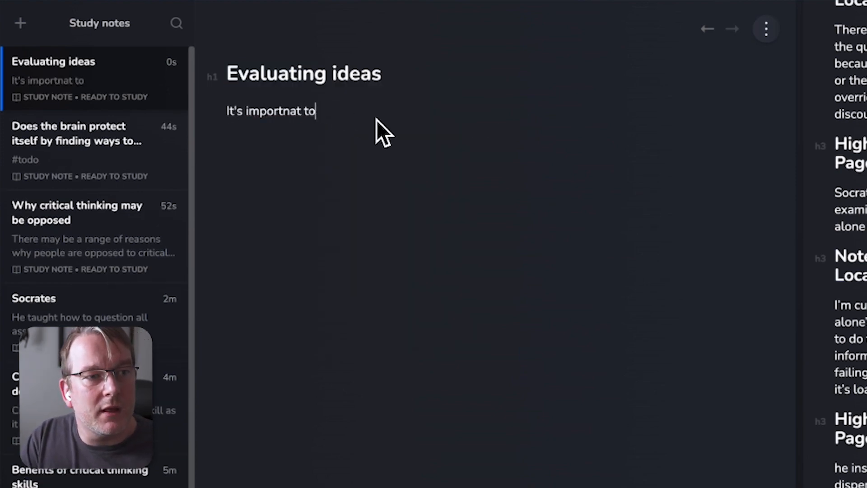
pyautogui.press('BackSpace')
pyautogui.press('BackSpace')
pyautogui.press('BackSpace')
pyautogui.press('BackSpace')
pyautogui.press('BackSpace')
pyautogui.press('BackSpace')
pyautogui.write('ant to ev')
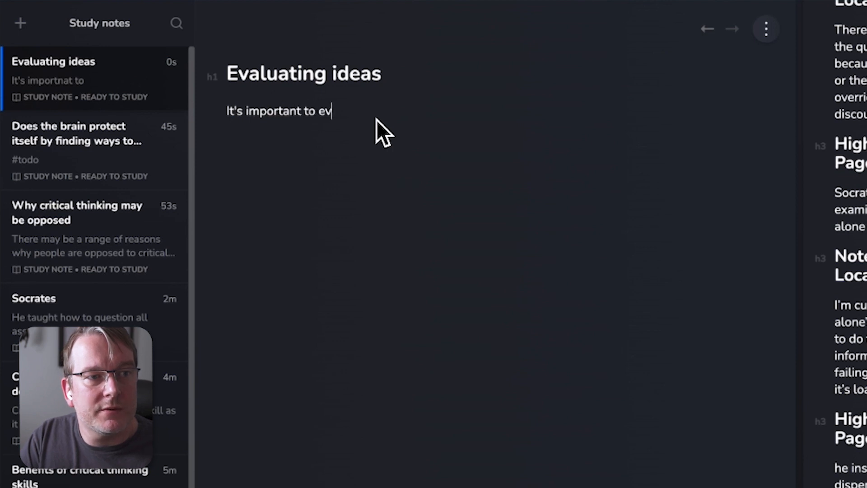
# Continue the sentence with "evaluate ideas on its merit alone", using "its" without an apostrophe.
pyautogui.press('BackSpace')
pyautogui.write('l')
pyautogui.press('BackSpace')
pyautogui.write('valuate')
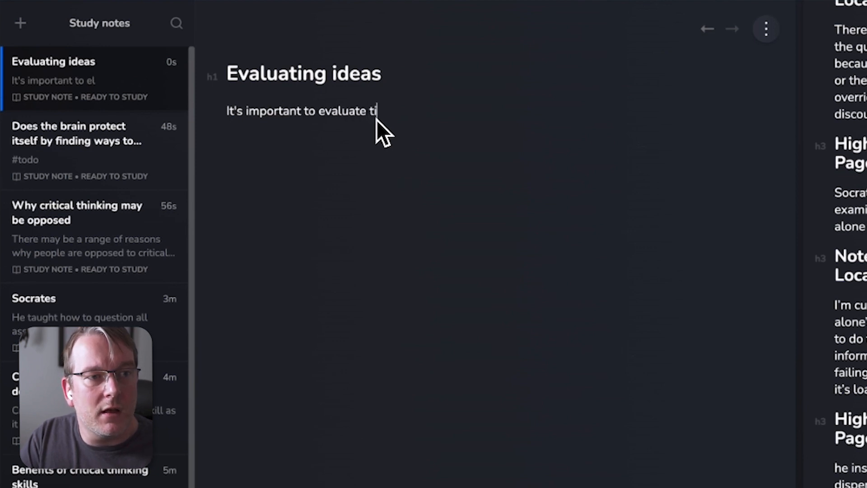
pyautogui.write(" ideas on it's")
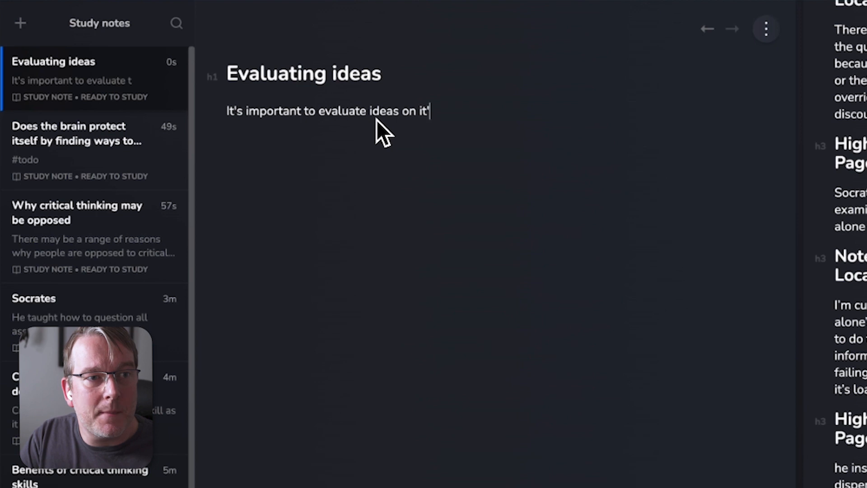
pyautogui.press('BackSpace')
pyautogui.press('BackSpace')
pyautogui.press('BackSpace')
pyautogui.write('s men')
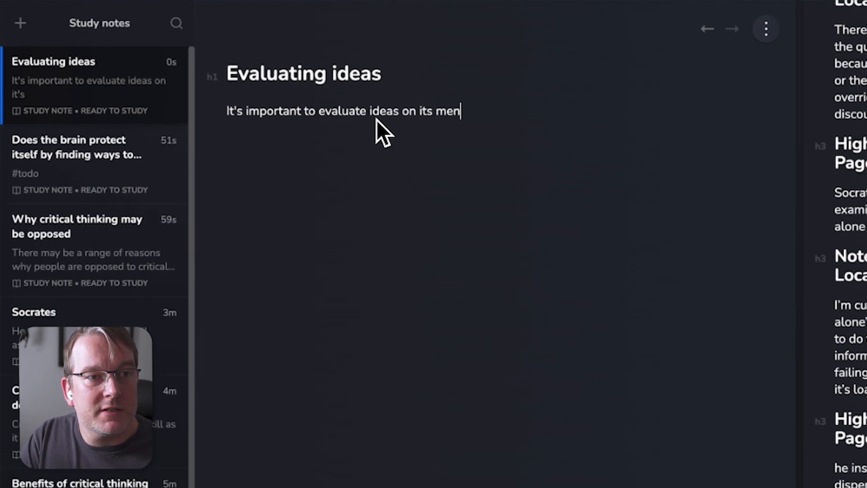
pyautogui.press('BackSpace')
pyautogui.write('rit alone ')
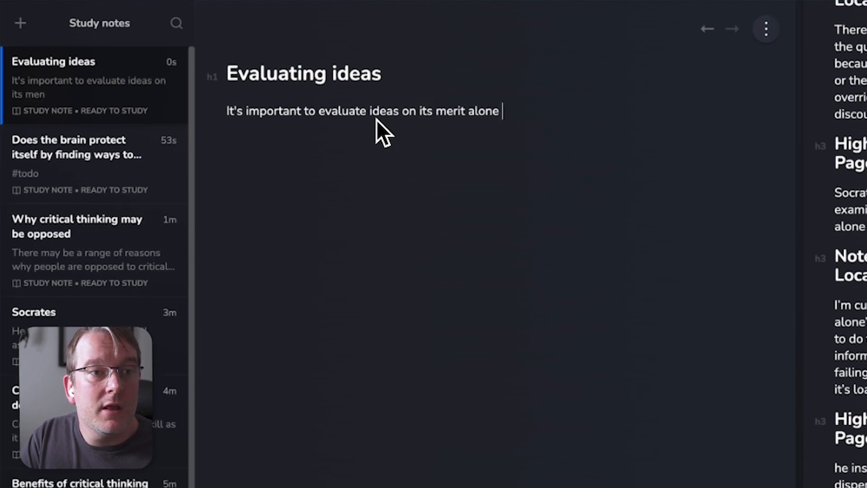
# Extend the sentence with "because in doing so you can help reduce/remove".
pyautogui.write('because ')
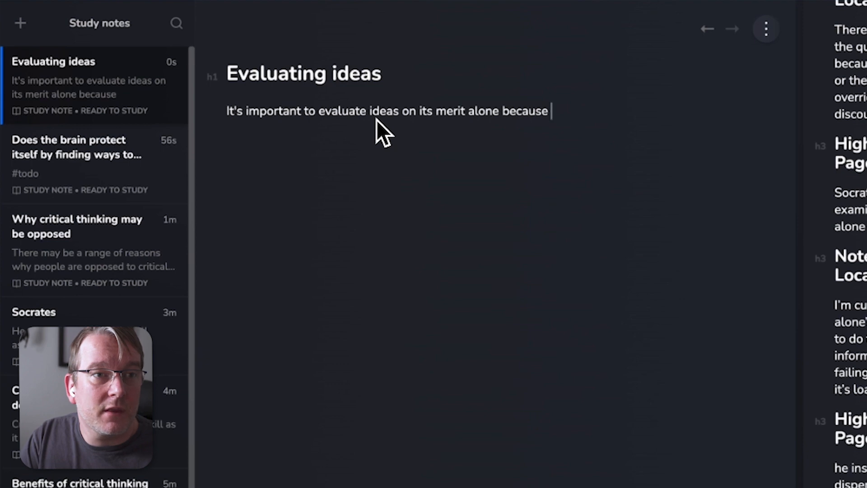
pyautogui.write('in doin')
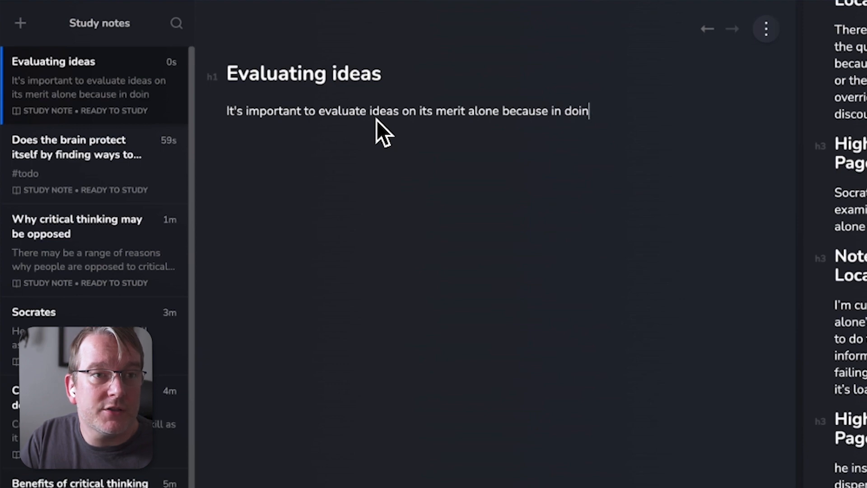
pyautogui.write('g so you can help re')
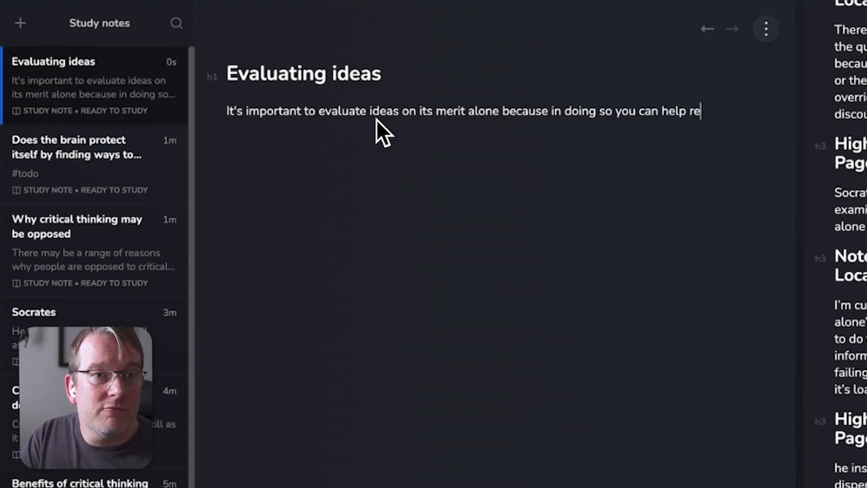
pyautogui.write('duc')
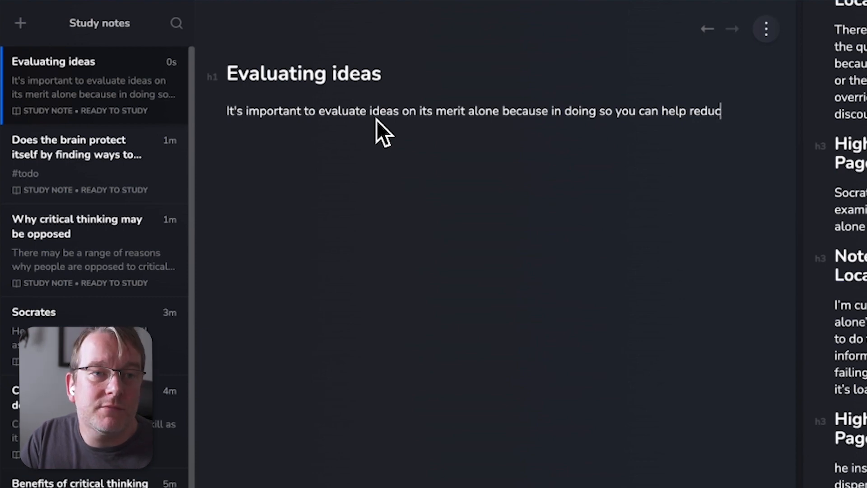
pyautogui.write('e/remove')
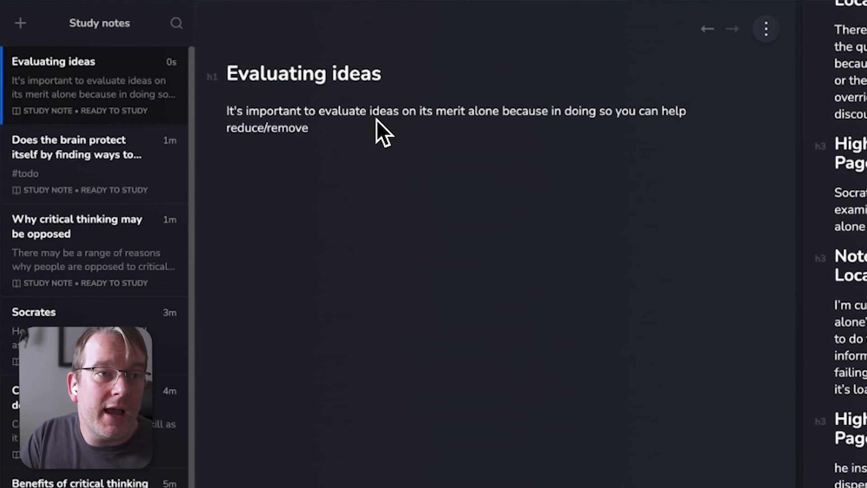
# Finish the sentence with "any bias that you may inhertatly have." and add a line break after it.
pyautogui.write(' any bias that you ma')
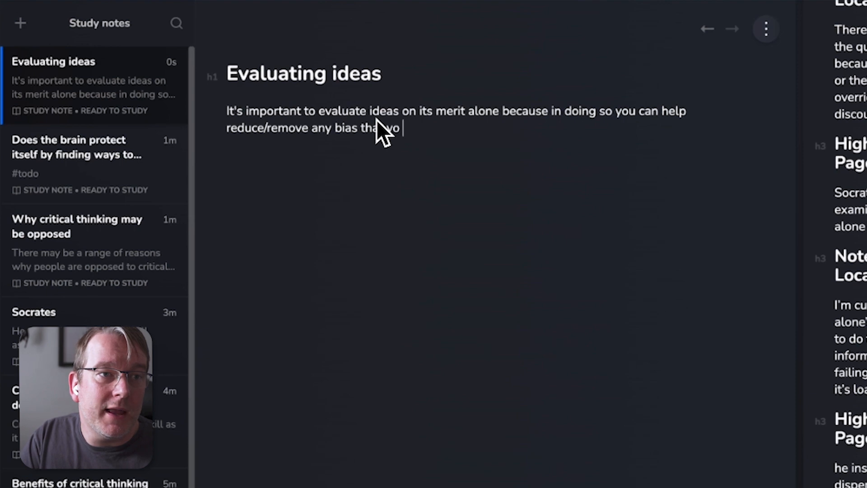
pyautogui.press('BackSpace')
pyautogui.press('BackSpace')
pyautogui.press('BackSpace')
pyautogui.press('BackSpace')
pyautogui.write('u may inhertan')
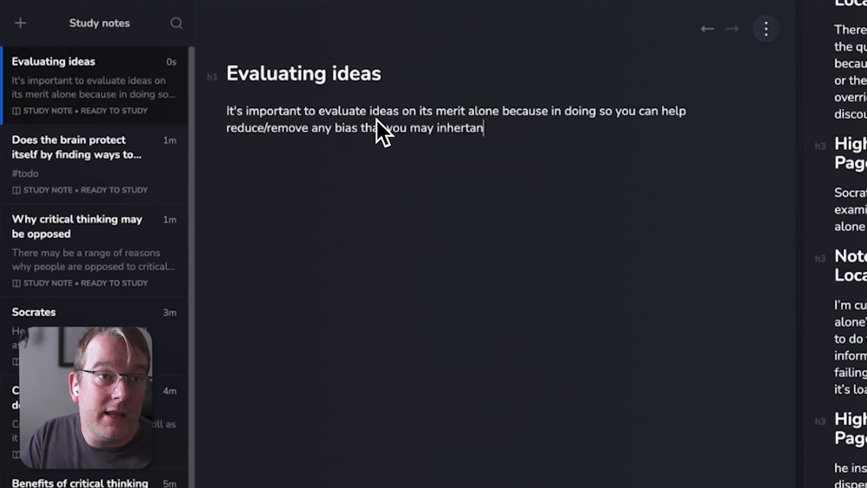
pyautogui.press('BackSpace')
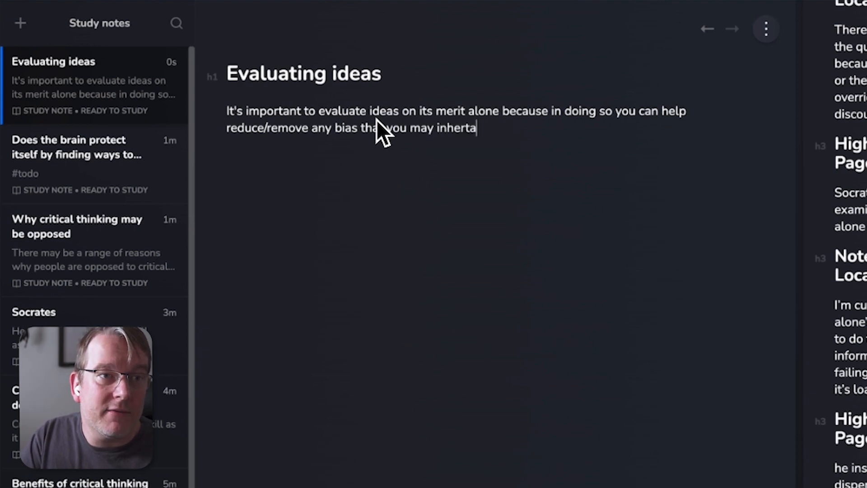
pyautogui.write('tly have.')
pyautogui.press('Return')
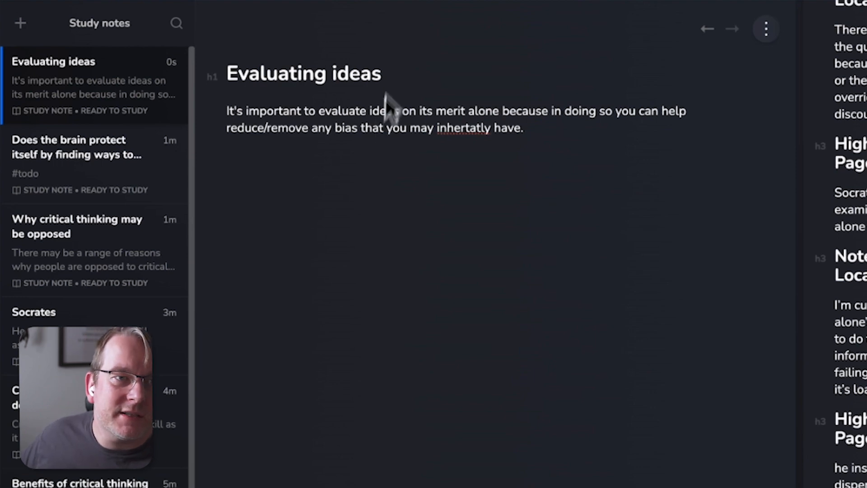
# Correct the misspelled word "inhertatly" in the body to "inherently" and return to the empty line below.
pyautogui.rightClick(458, 127)
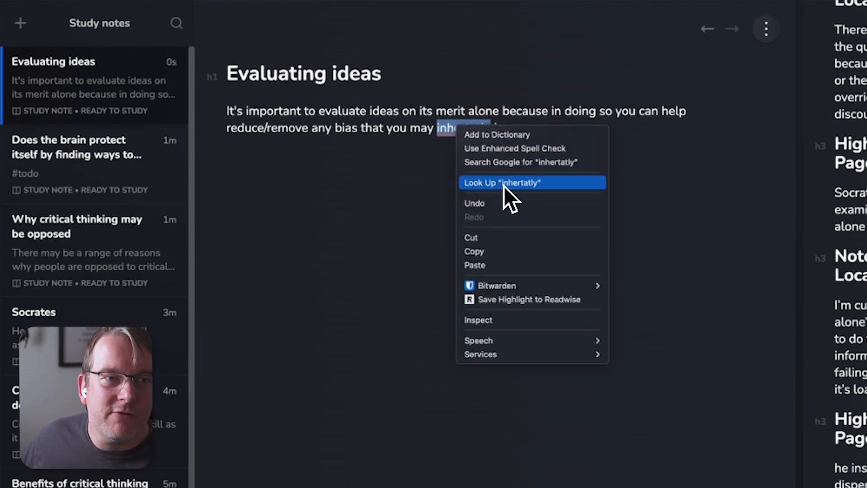
pyautogui.click(430, 165)
pyautogui.doubleClick(452, 130)
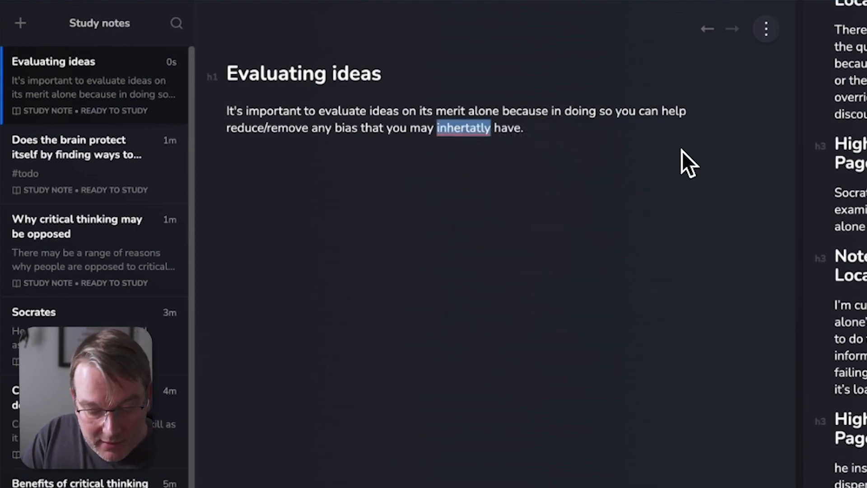
pyautogui.write('inherantly')
pyautogui.press('Down')
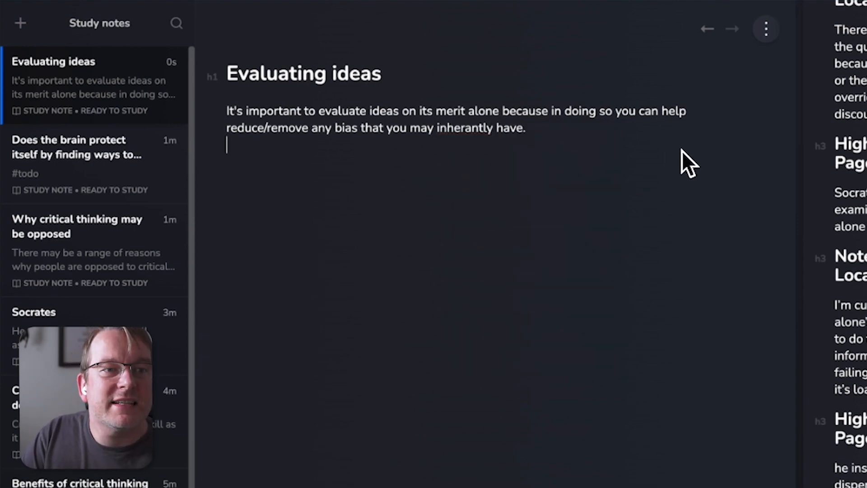
pyautogui.press('Left')
pyautogui.press('Left')
pyautogui.press('Left')
pyautogui.press('Left')
pyautogui.press('BackSpace')
pyautogui.write('e')
pyautogui.press('Down')
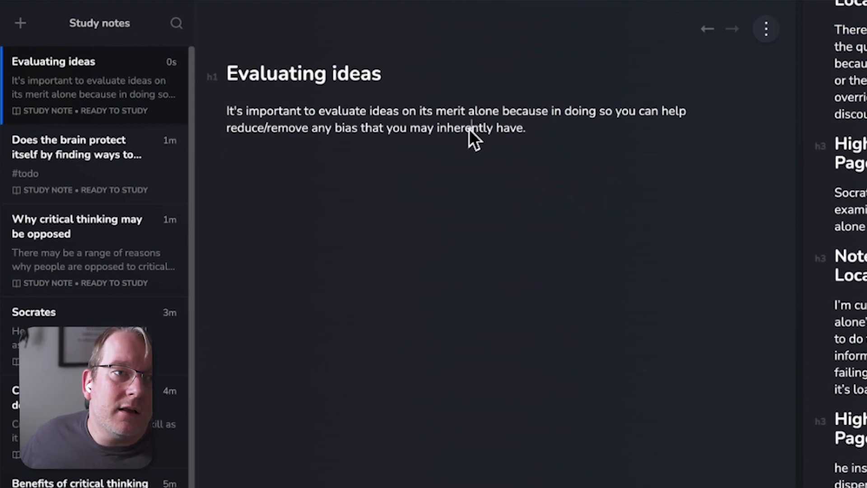
# Add a level-two heading "See also" below the paragraph with a numbered item containing the note link "[[Two opposing ideas]]".
pyautogui.write('## See a')
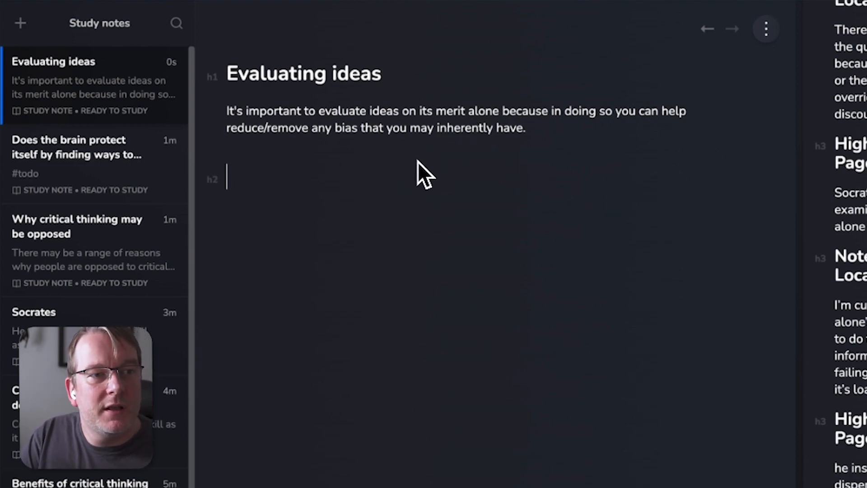
pyautogui.write('lso')
pyautogui.press('Return')
pyautogui.write('1. [[')
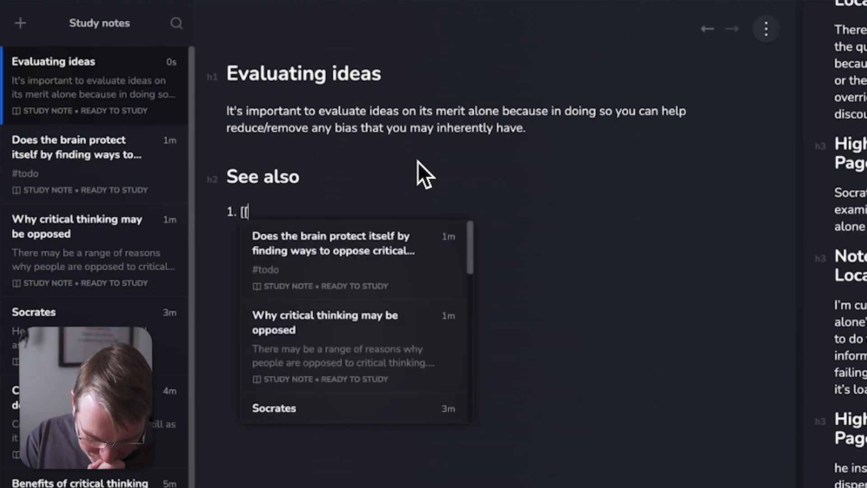
pyautogui.write('Two')
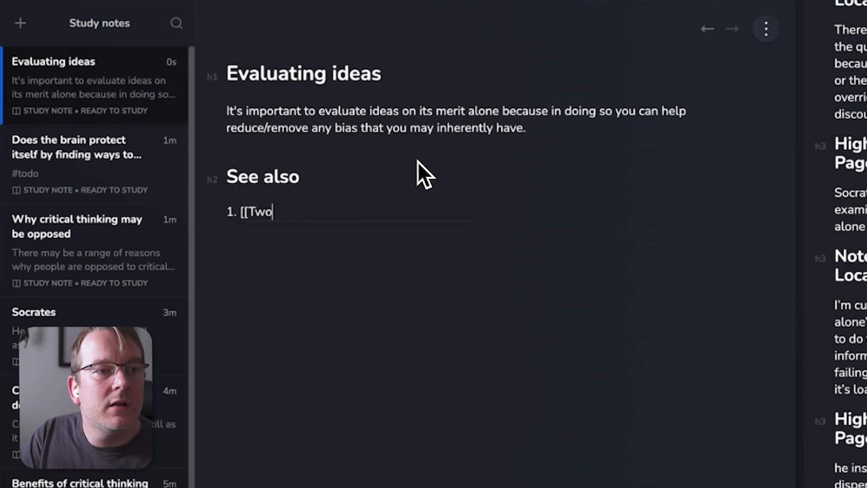
pyautogui.write(' opposing ideas]]')
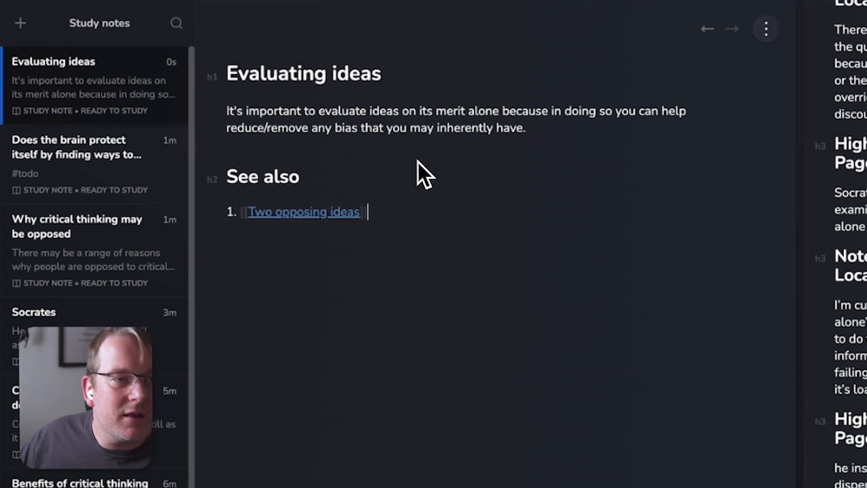
# Create a study note from the "Two opposing ideas" link under "See also".
pyautogui.click(310, 216)
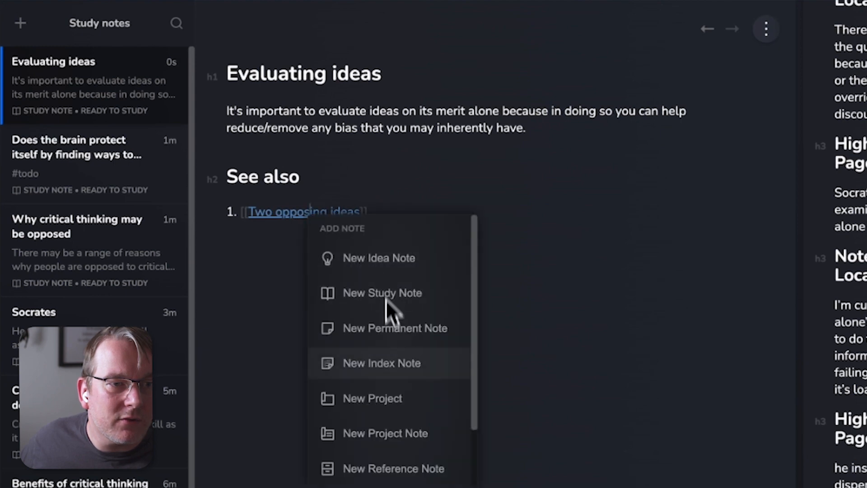
pyautogui.scroll(-1, 400, 416)
pyautogui.scroll(-1, 401, 409)
pyautogui.scroll(2, 393, 362)
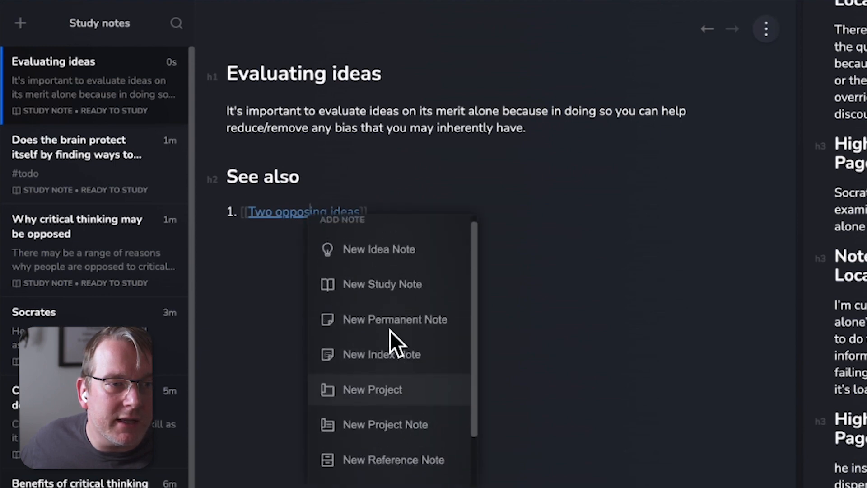
pyautogui.click(396, 299)
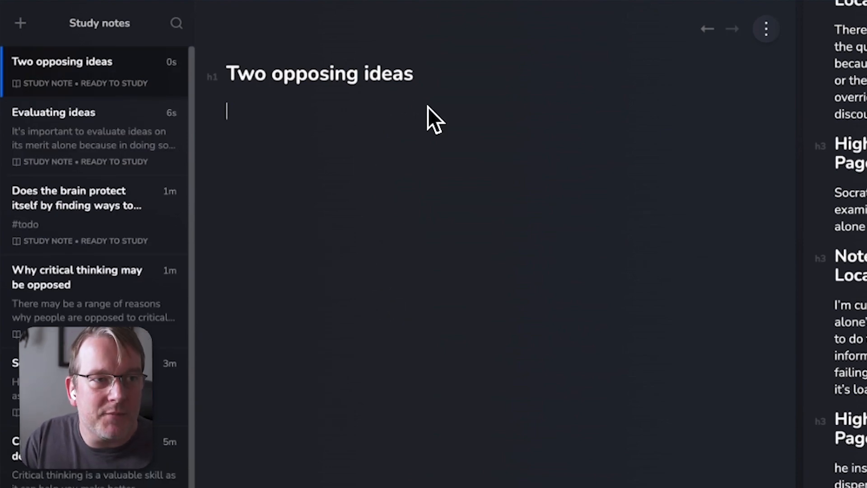
# Begin the note's body with the opening quotation mark and the words "A true sign of intelligence it to be able to hold who".
pyautogui.write('"')
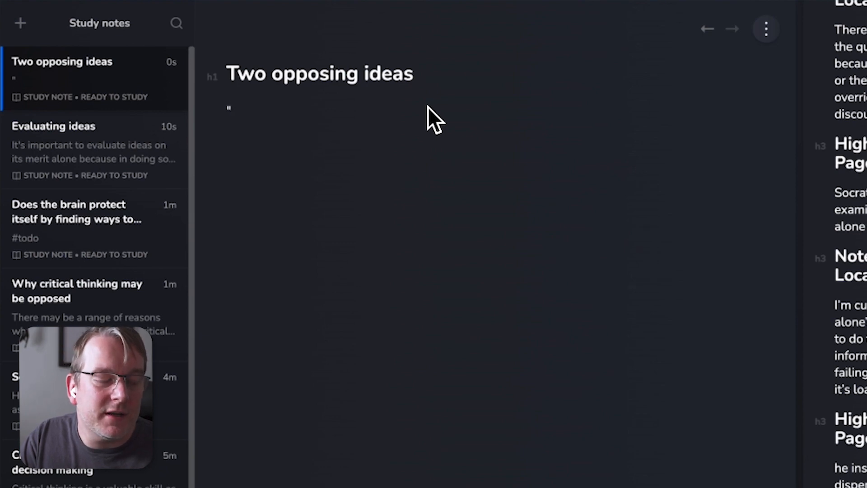
pyautogui.write('A ')
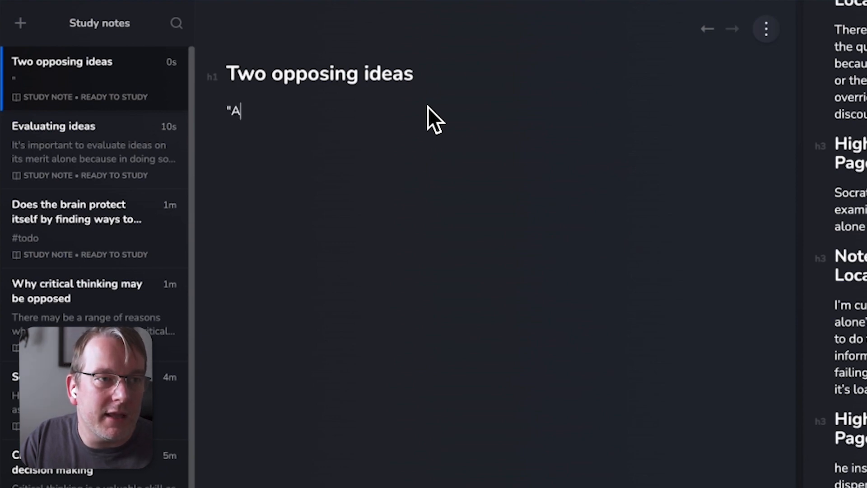
pyautogui.write('true si')
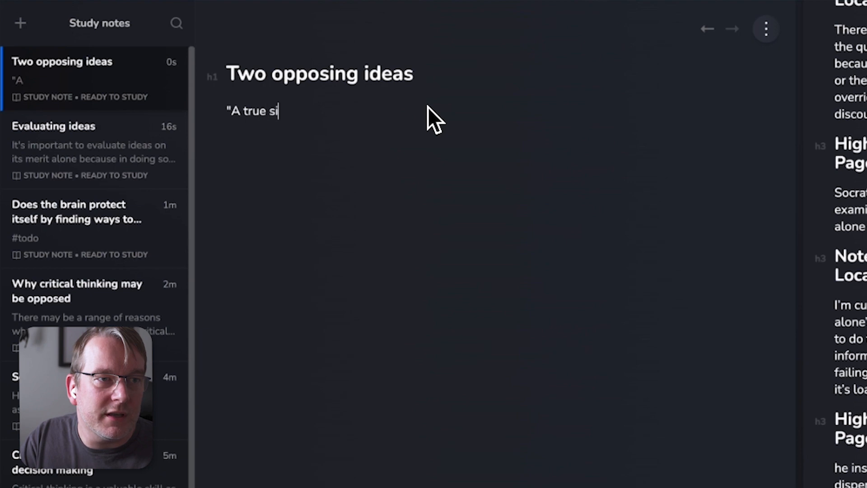
pyautogui.write('gn of intelli')
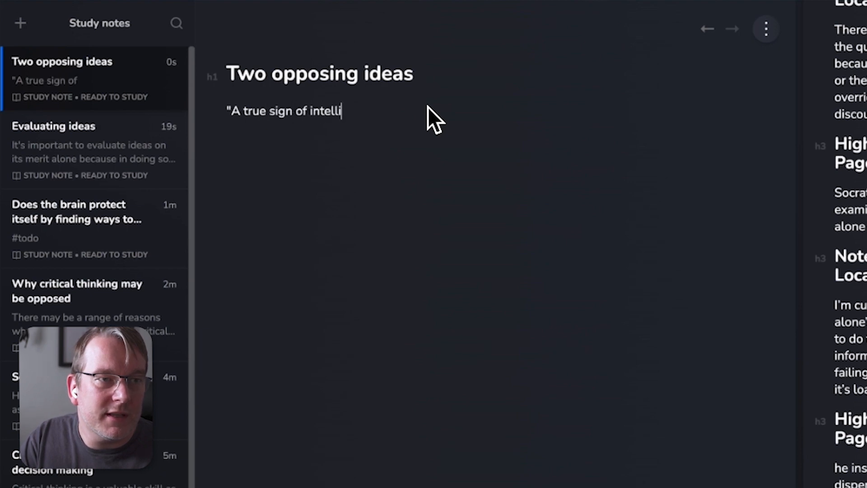
pyautogui.write('gence ito be')
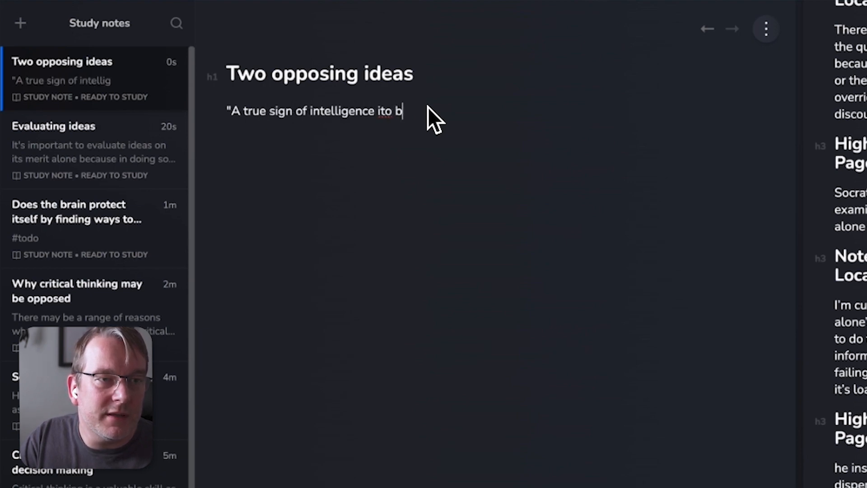
pyautogui.press('BackSpace')
pyautogui.press('BackSpace')
pyautogui.press('BackSpace')
pyautogui.press('BackSpace')
pyautogui.write('to be a')
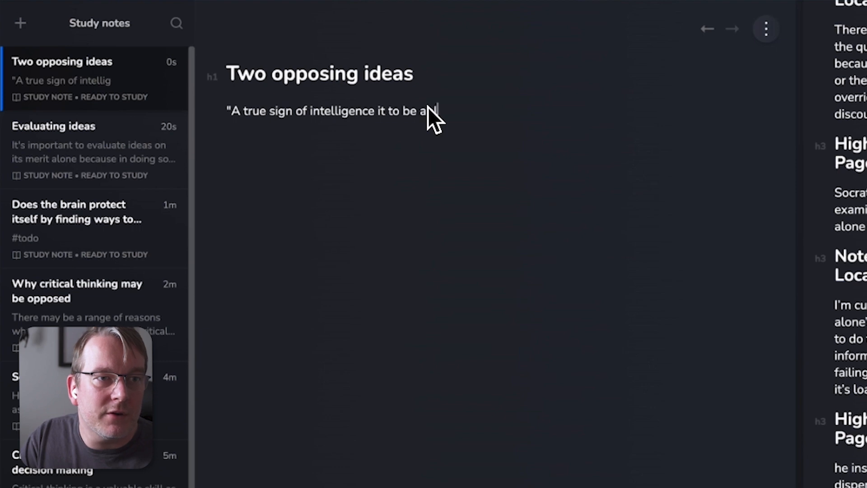
pyautogui.write('ble to hold who')
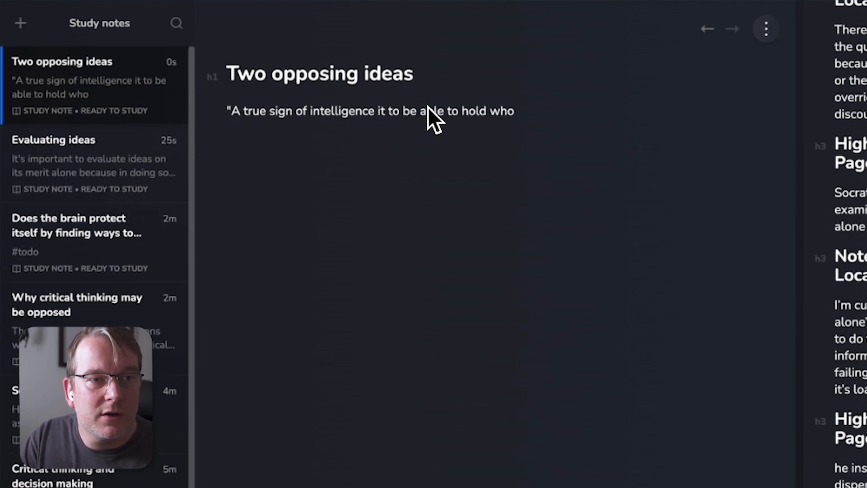
# Finish the quote with "contradictory ideas in your head at once and still function", close the quotation marks and add a line break.
pyautogui.write(' contradicto')
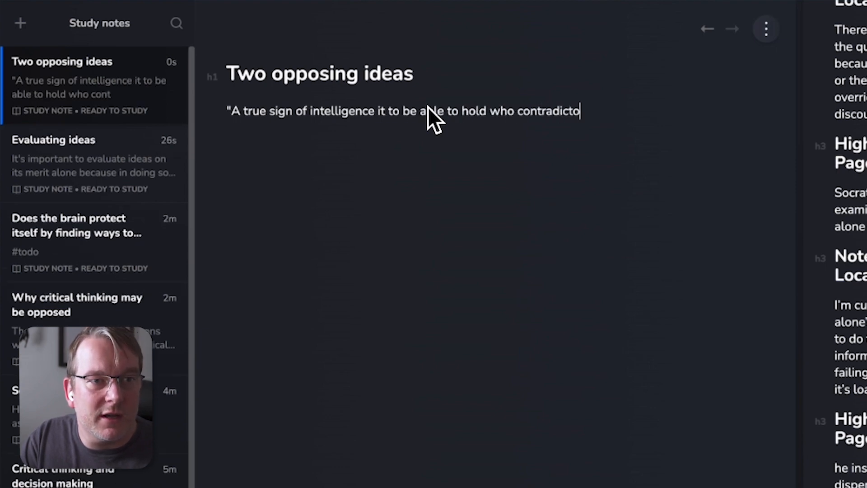
pyautogui.write('ry ideas in your hea')
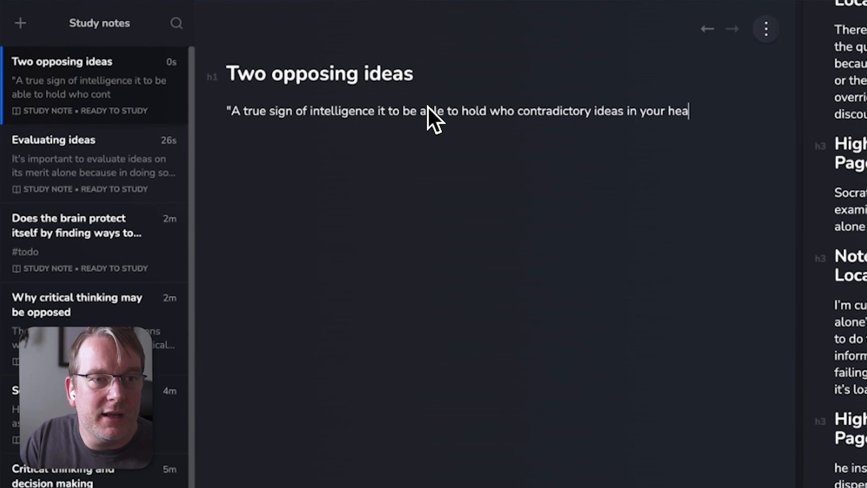
pyautogui.write('d at once and')
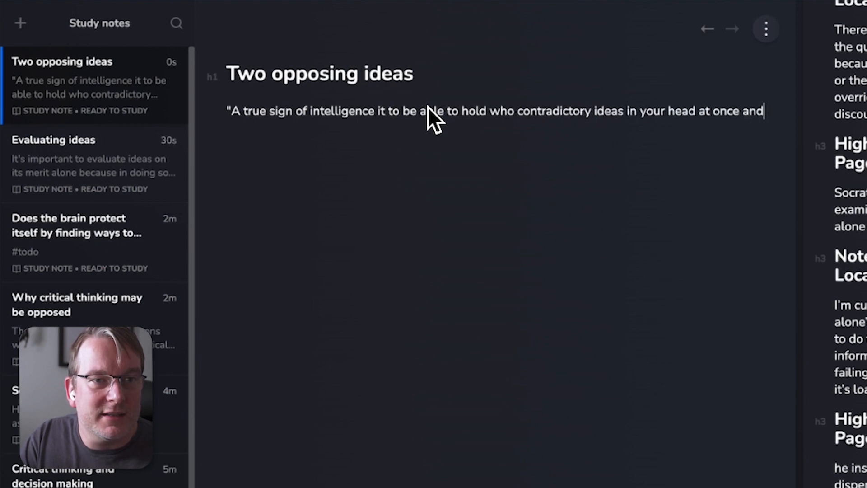
pyautogui.write(' still function"')
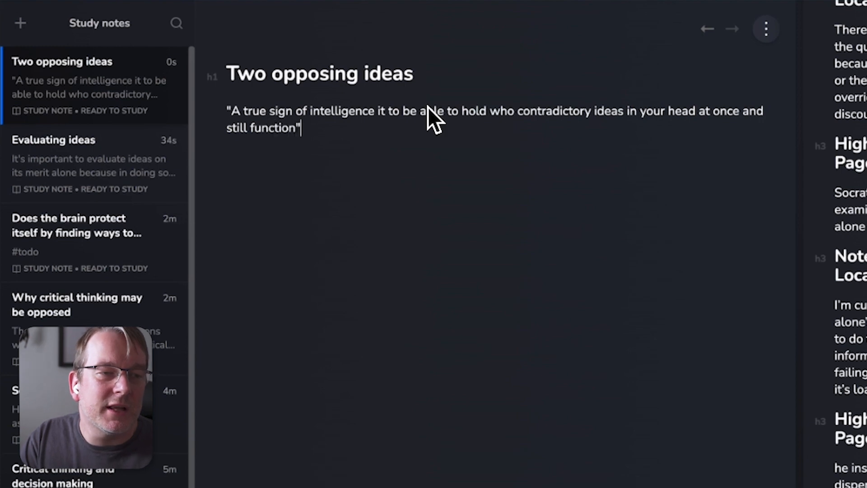
pyautogui.press('Return')
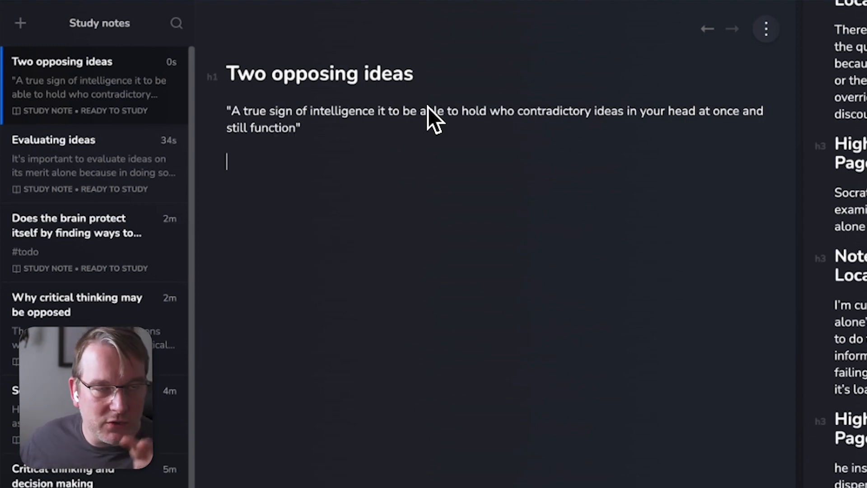
# Go back to the "Evaluating ideas" note and review it alongside the following pinned highlights.
pyautogui.click(711, 29)
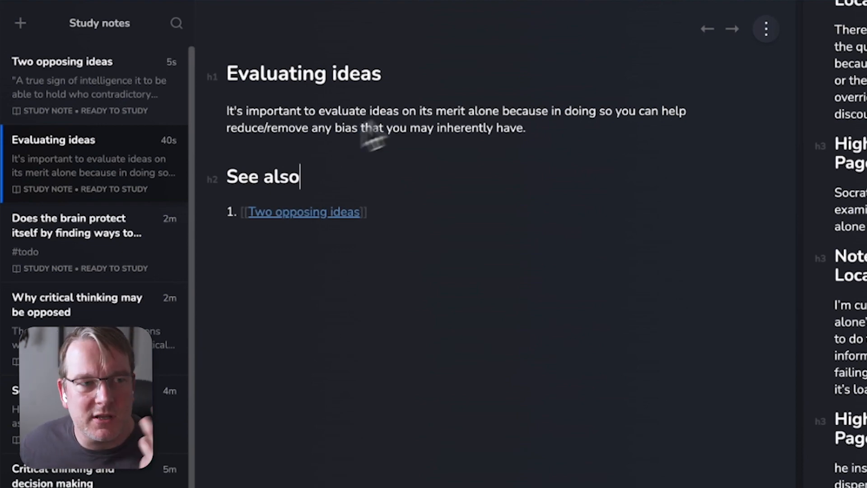
pyautogui.click(525, 192)
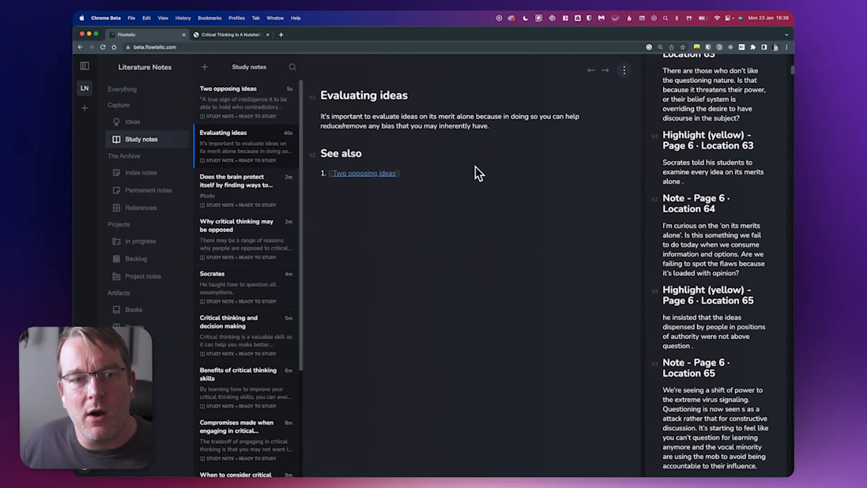
pyautogui.scroll(-8, 677, 230)
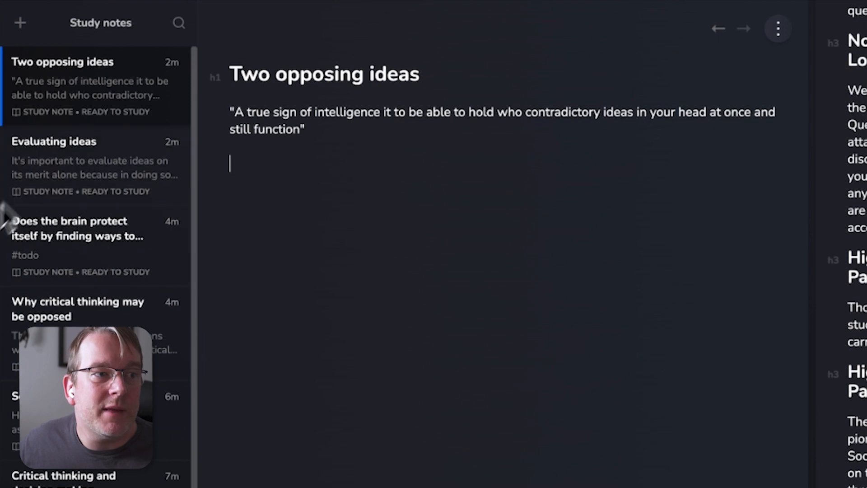
# Create an index note titled "Critical Thinking" and start an empty line below its title.
pyautogui.click(20, 23)
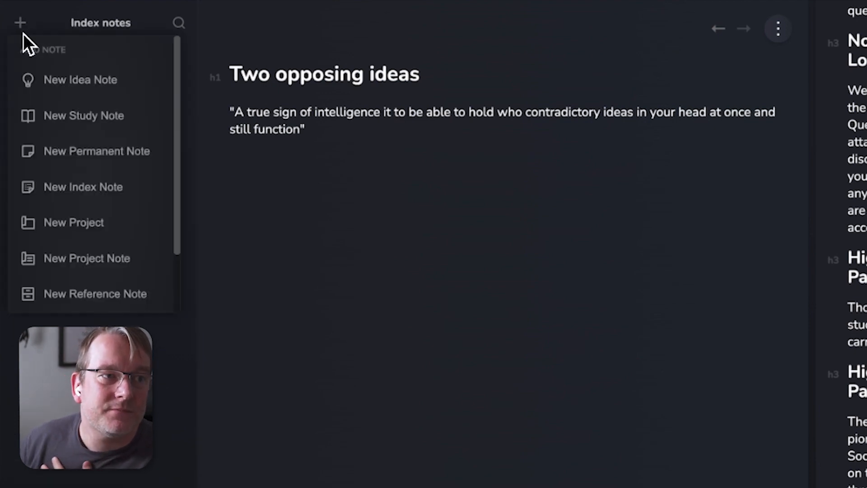
pyautogui.click(88, 192)
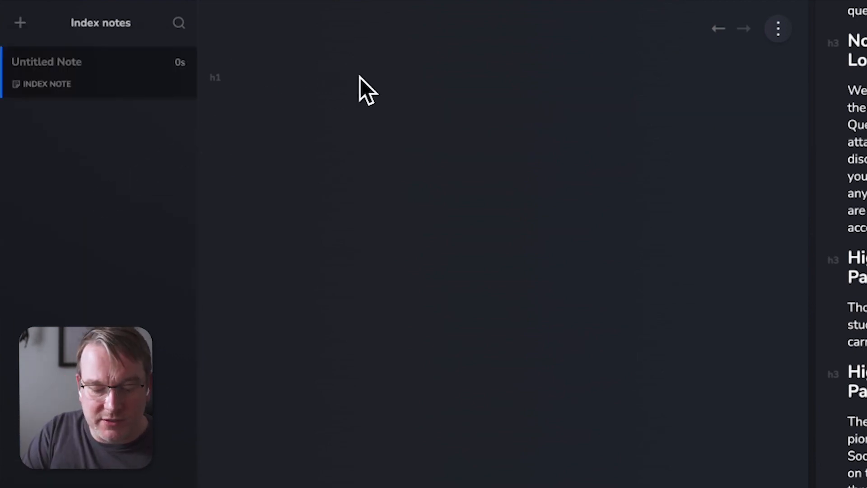
pyautogui.write('Critical Thinking')
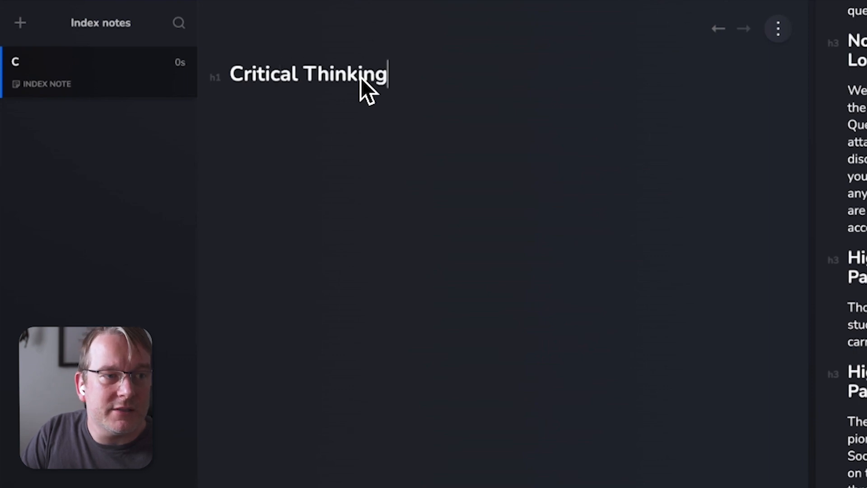
pyautogui.press('Return')
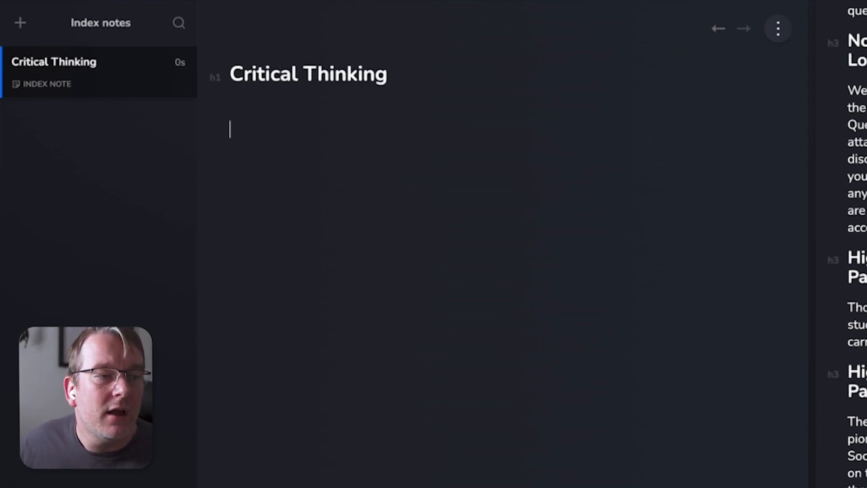
# Show the list of study notes and add a numbered list to the index note linking to "Two opposing ideas" and "Evaluating ideas".
pyautogui.click(0, 147)
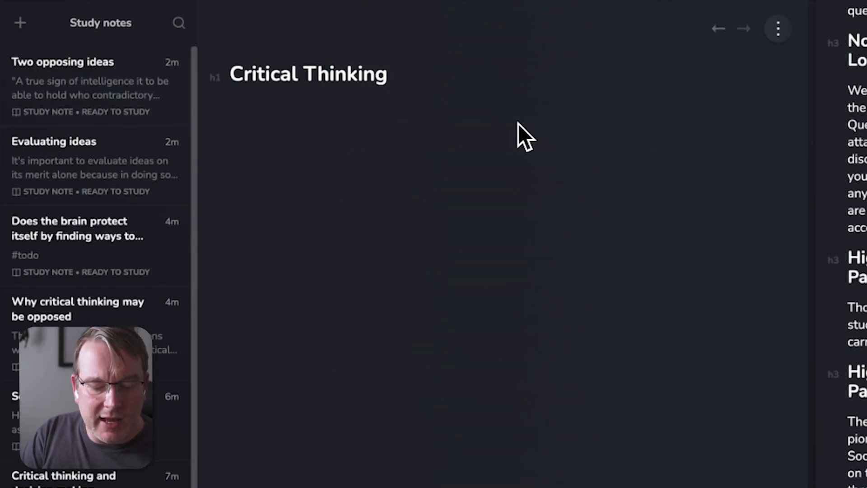
pyautogui.write('1. [[Two')
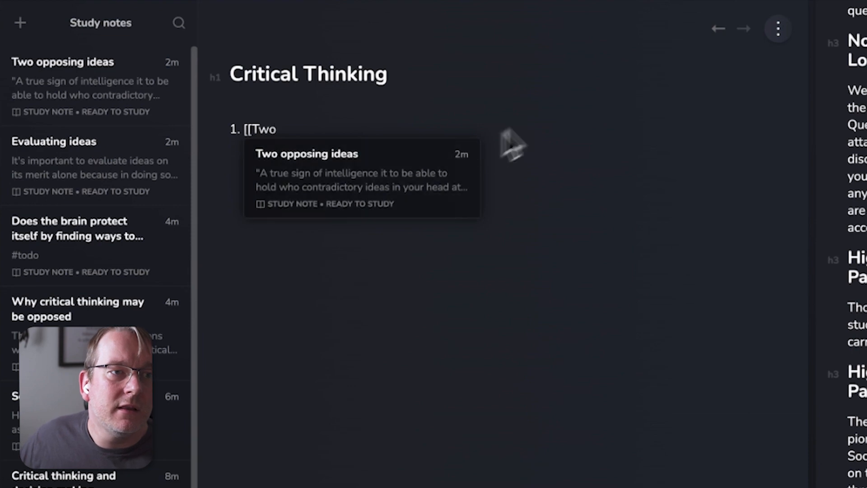
pyautogui.press('Return')
pyautogui.press('Return')
pyautogui.write('2.')
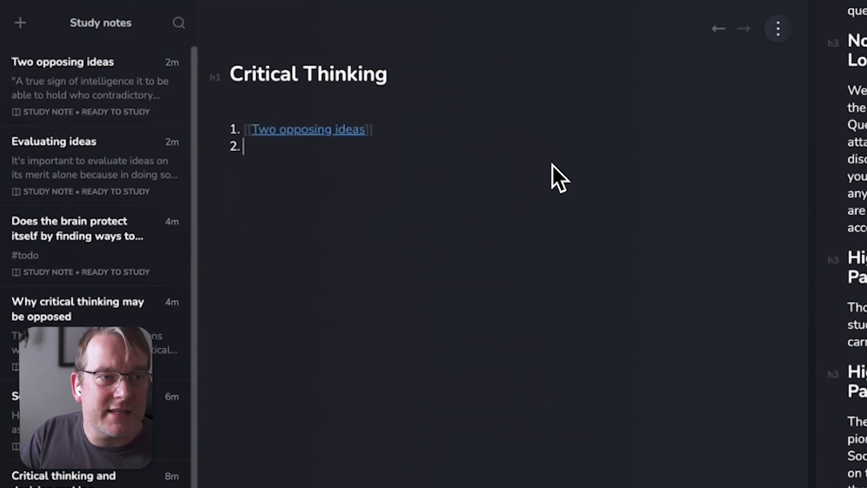
pyautogui.write(' [[Eval')
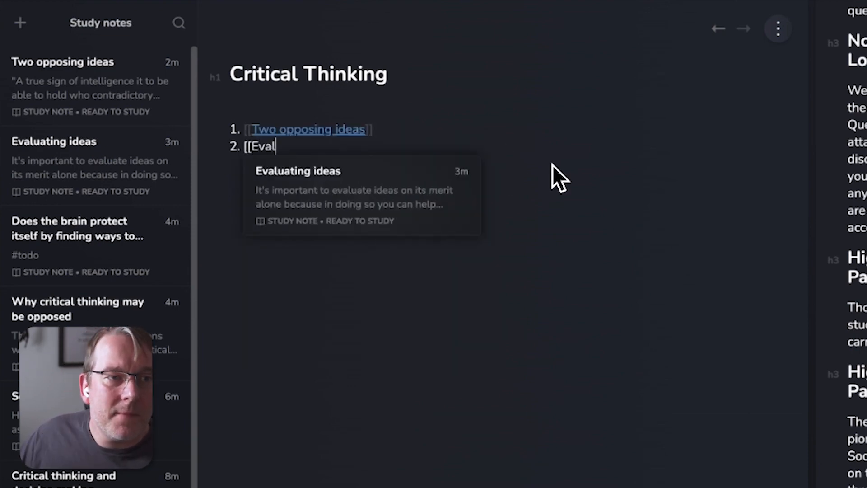
pyautogui.click(452, 189)
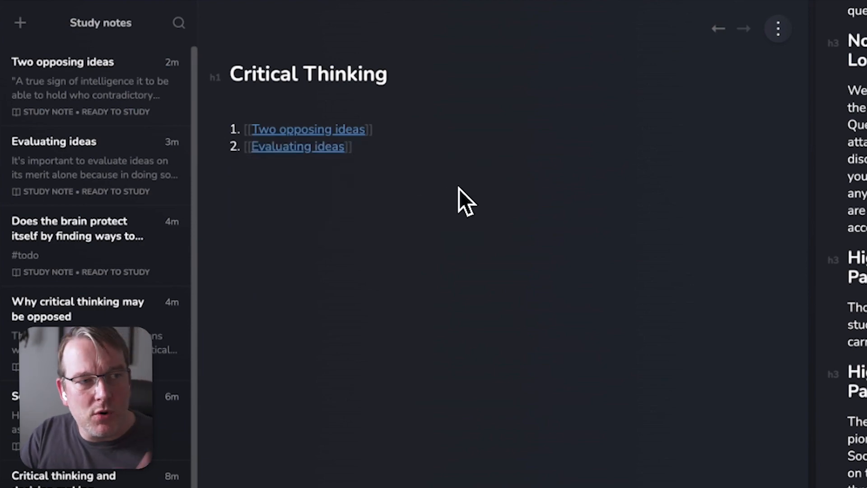
# Add a third numbered item linking to the note "Why critical thinking may be opposed".
pyautogui.press('Return')
pyautogui.write('3. [[')
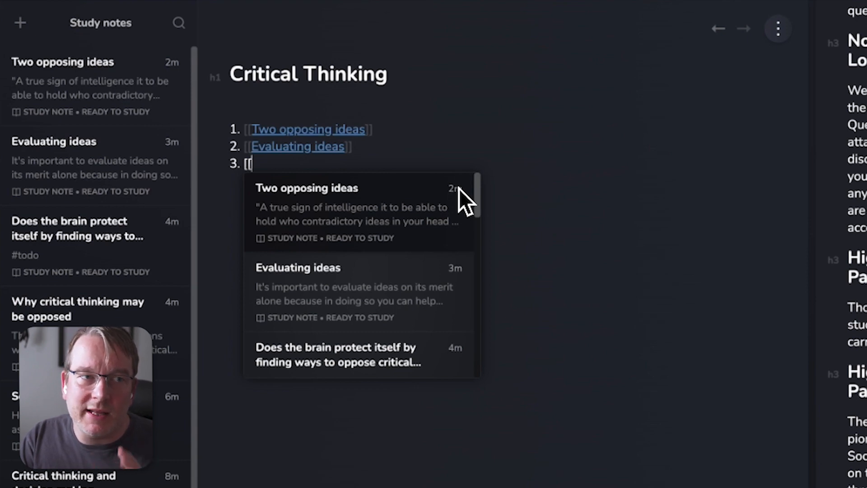
pyautogui.write('Why')
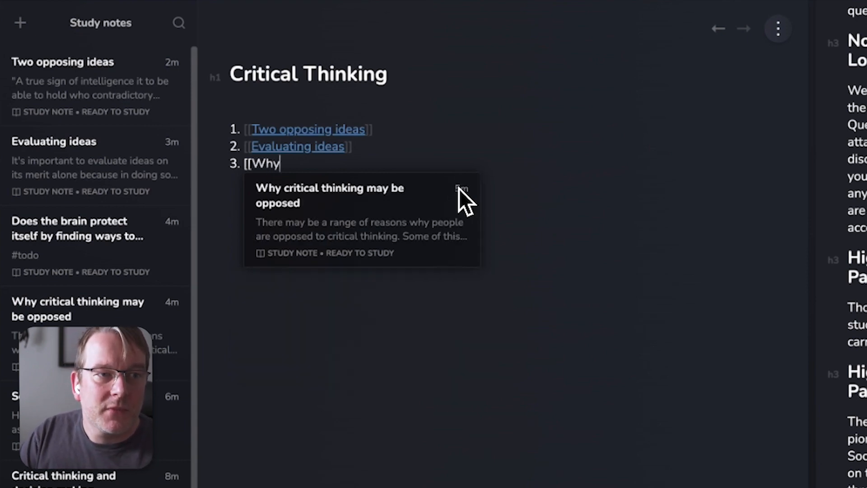
pyautogui.click(350, 213)
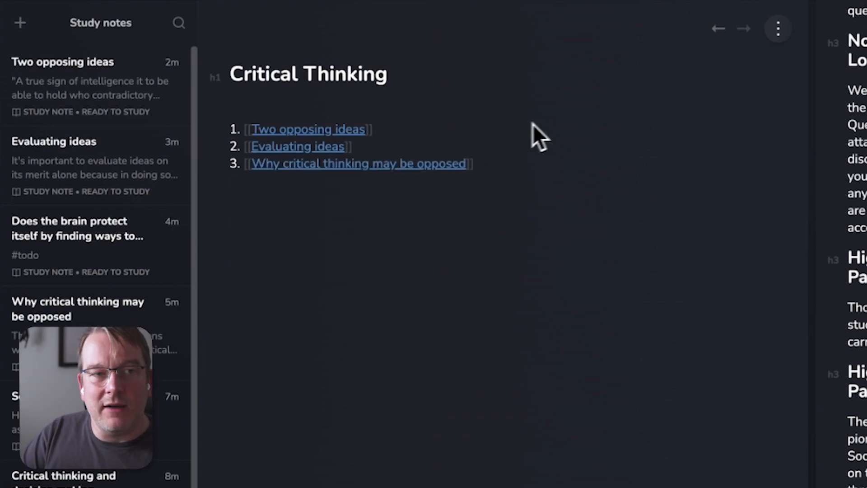
# Add the level-two heading "What is critical thinking" directly above the numbered list of note links.
pyautogui.press('Up')
pyautogui.press('Up')
pyautogui.press('Up')
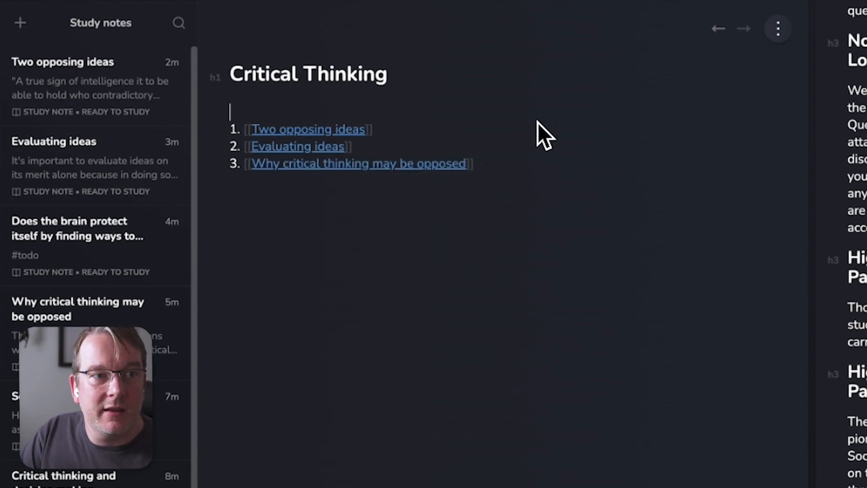
pyautogui.press('Return')
pyautogui.press('Return')
pyautogui.write('## What is cr')
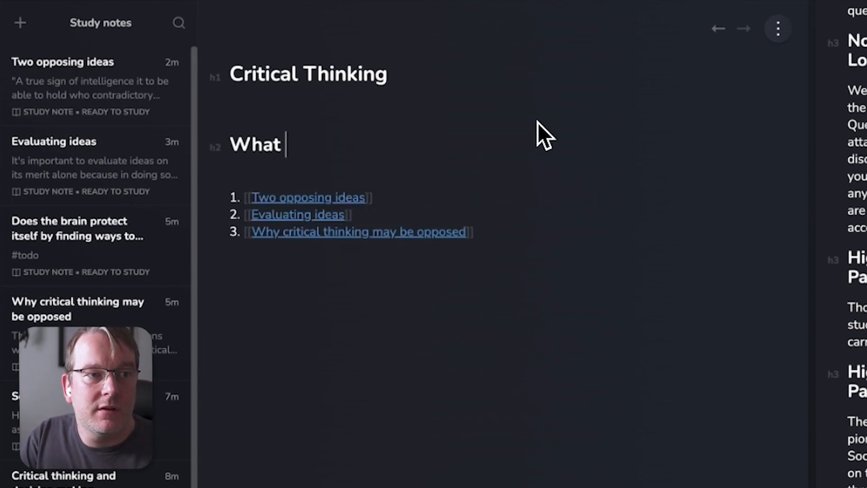
pyautogui.write('itical thinking')
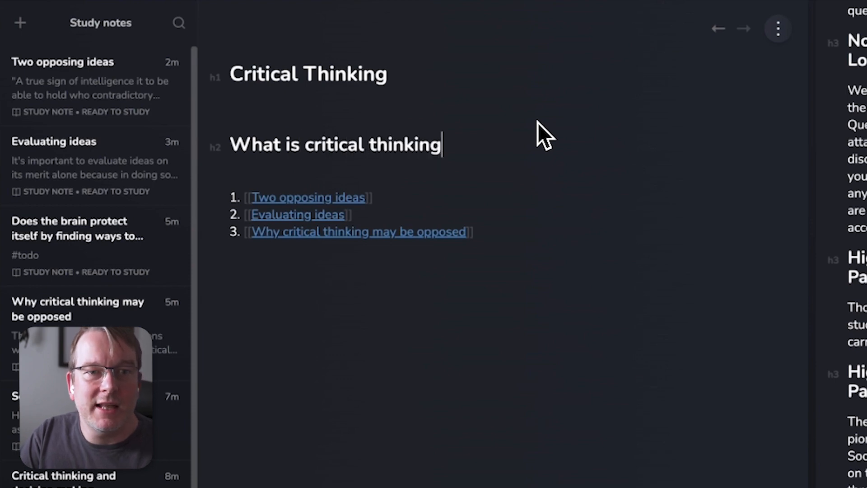
pyautogui.press('Return')
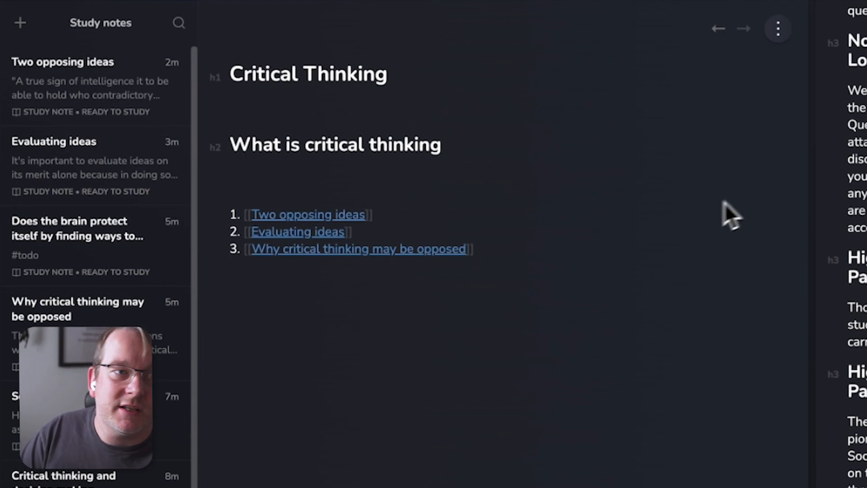
pyautogui.press('BackSpace')
pyautogui.press('BackSpace')
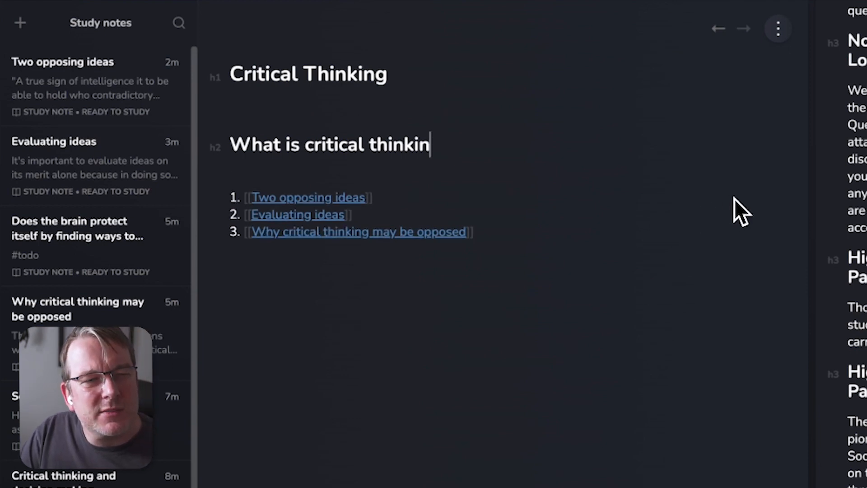
pyautogui.write('g')
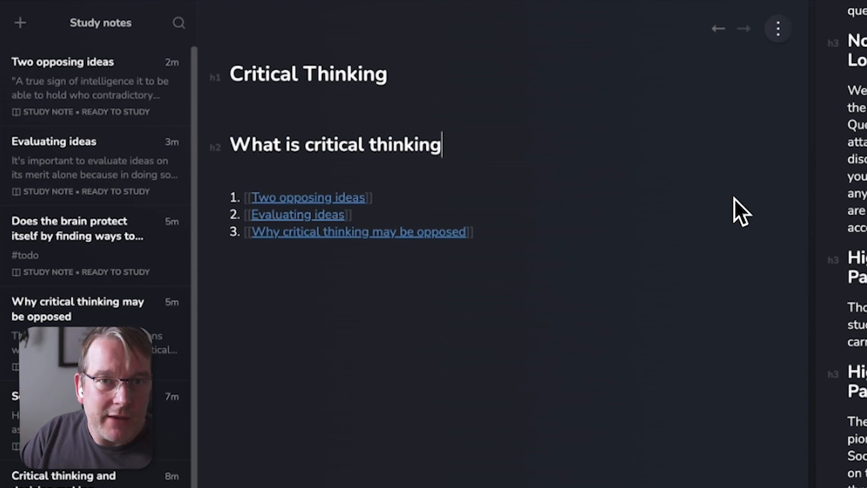
pyautogui.press('Down')
pyautogui.press('BackSpace')
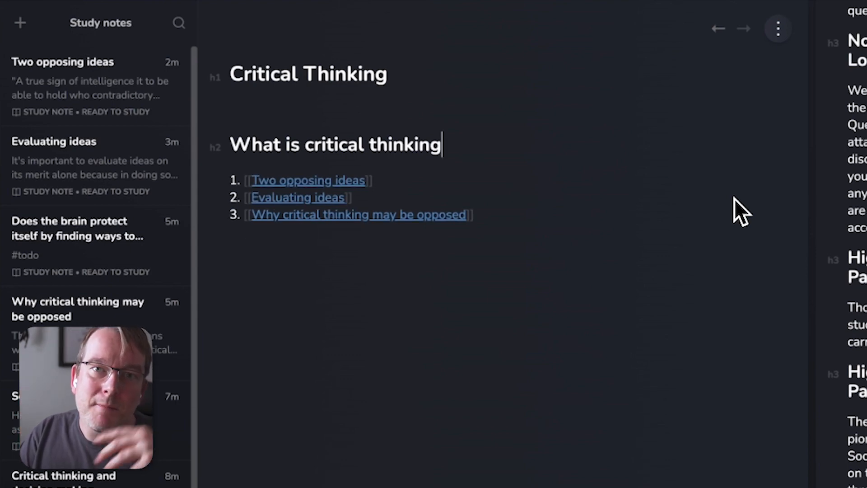
# Insert the level-two heading "Challenges" between the "Evaluating ideas" link and the "Why critical thinking may be opposed" link.
pyautogui.press('Down')
pyautogui.press('Down')
pyautogui.press('Down')
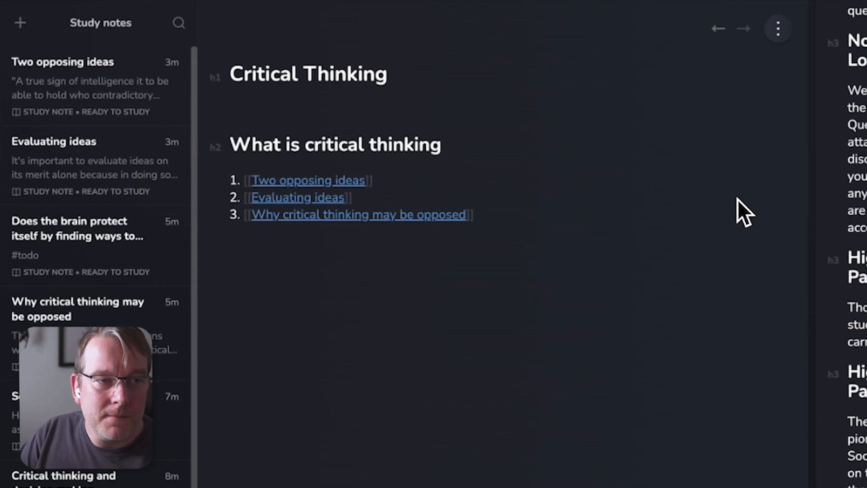
pyautogui.press('Up')
pyautogui.press('Return')
pyautogui.press('Return')
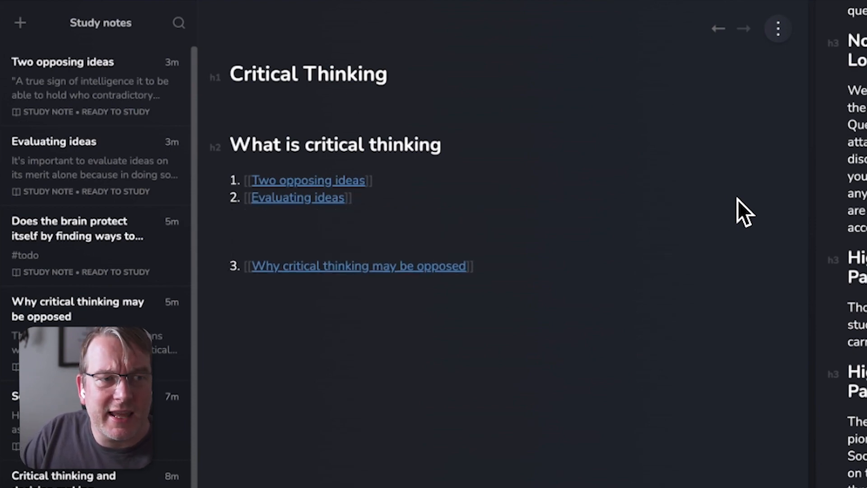
pyautogui.press('Up')
pyautogui.write('## Challenge')
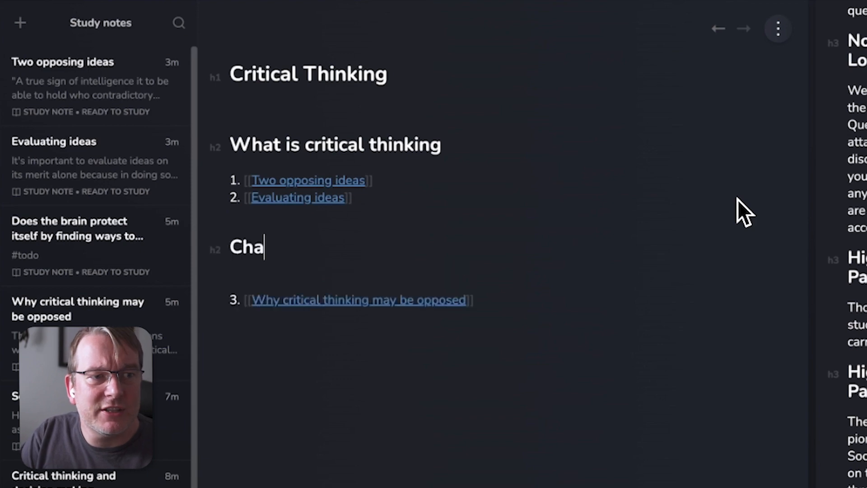
pyautogui.write('s')
pyautogui.press('Down')
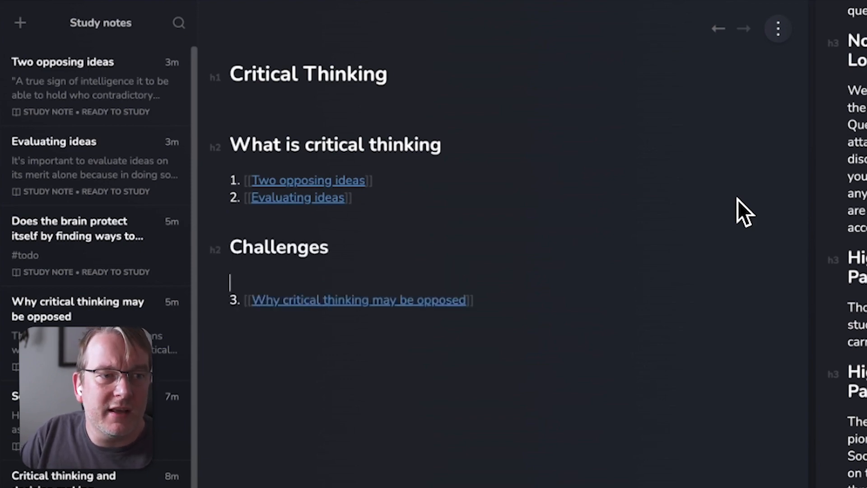
# Renumber the link under "Challenges" to 1 and remove the blank line between the heading and the link.
pyautogui.press('Down')
pyautogui.press('Right')
pyautogui.press('BackSpace')
pyautogui.write('1')
pyautogui.press('Up')
pyautogui.press('BackSpace')
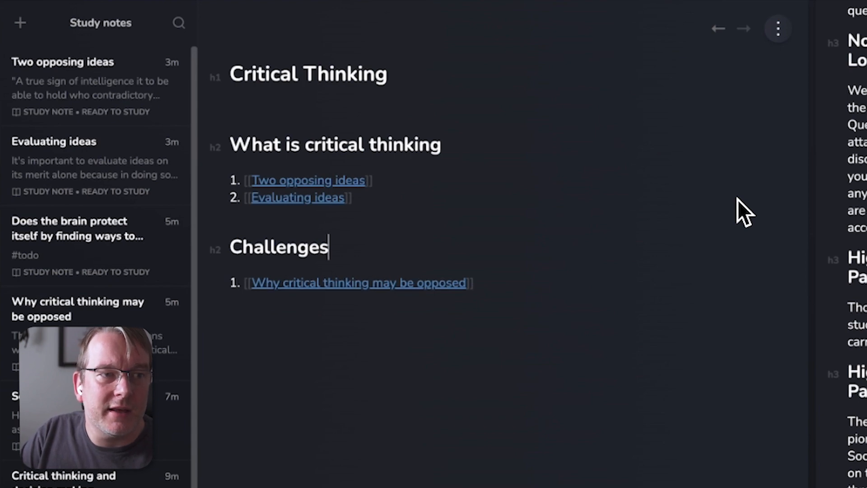
pyautogui.press('Up')
pyautogui.press('Up')
pyautogui.press('Up')
pyautogui.press('Up')
pyautogui.press('Down')
pyautogui.press('Right')
pyautogui.press('Down')
pyautogui.press('Down')
pyautogui.press('Down')
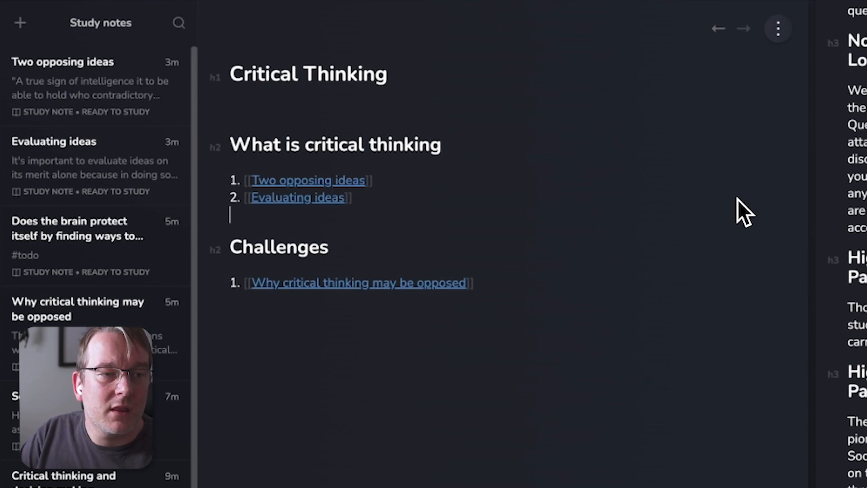
pyautogui.press('Up')
pyautogui.press('Up')
pyautogui.press('Right')
pyautogui.press('Right')
pyautogui.press('Right')
pyautogui.press('Right')
pyautogui.press('Right')
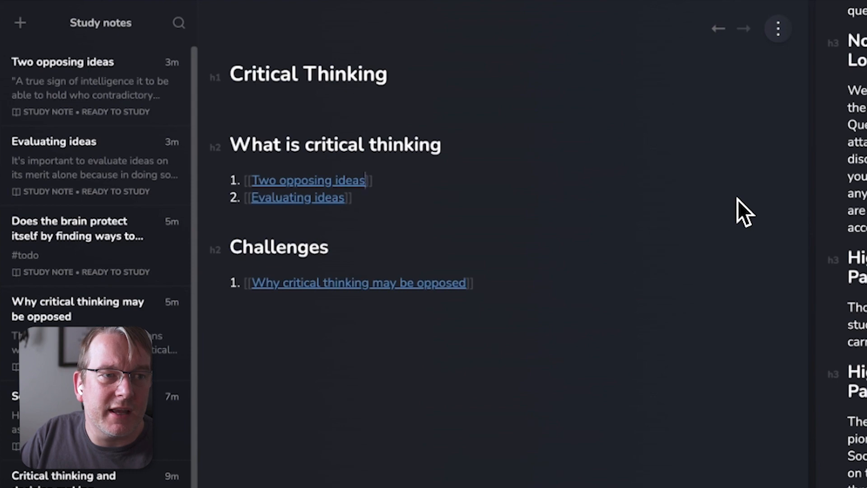
pyautogui.hotkey('shift', 'Left')
pyautogui.hotkey('shift', 'Left')
pyautogui.hotkey('shift', 'Left')
pyautogui.hotkey('shift', 'Left')
pyautogui.hotkey('shift', 'Left')
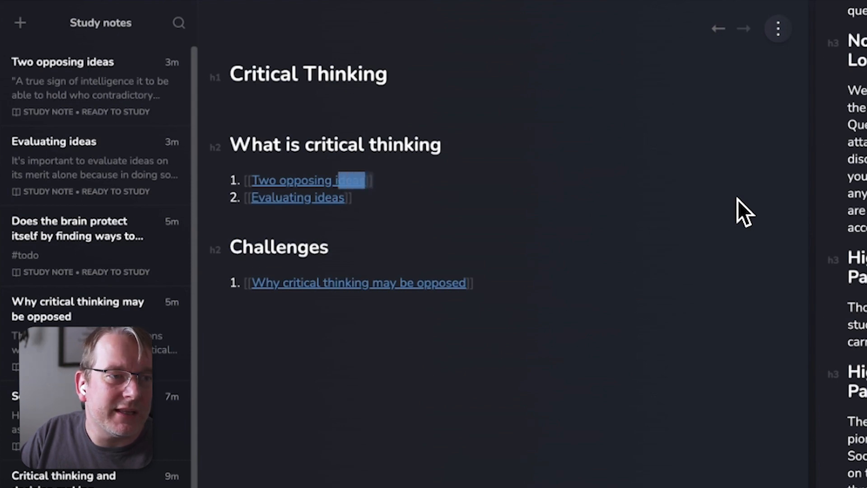
# Add the level-two heading "Questions" below the "Challenges" section at the end of the index note.
pyautogui.press('Down')
pyautogui.press('Down')
pyautogui.press('Down')
pyautogui.press('Down')
pyautogui.press('Return')
pyautogui.press('Return')
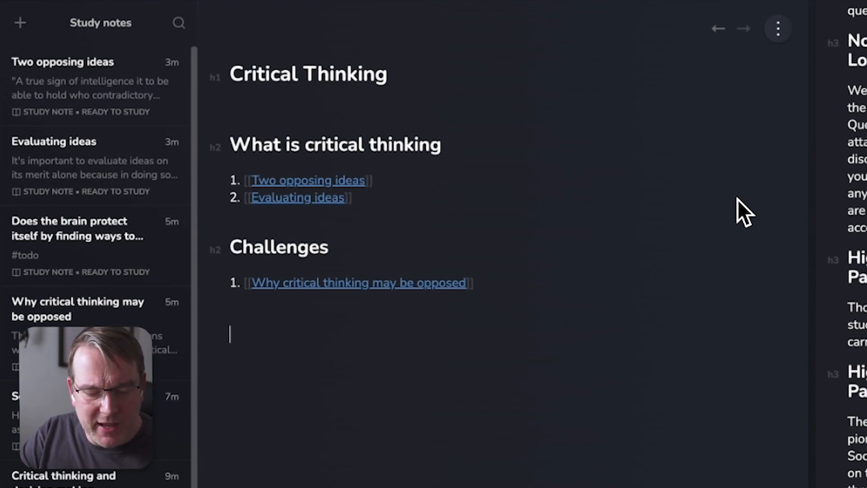
pyautogui.write('## Q')
pyautogui.write('uestions')
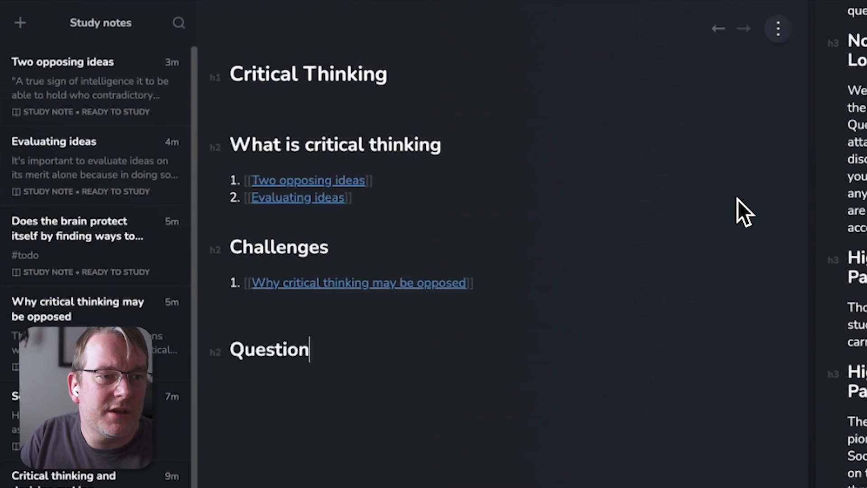
# Add a numbered item under "Questions" linking to "Does the brain protect itself by finding ways to oppose critical thinking?".
pyautogui.press('Return')
pyautogui.write('1. [[')
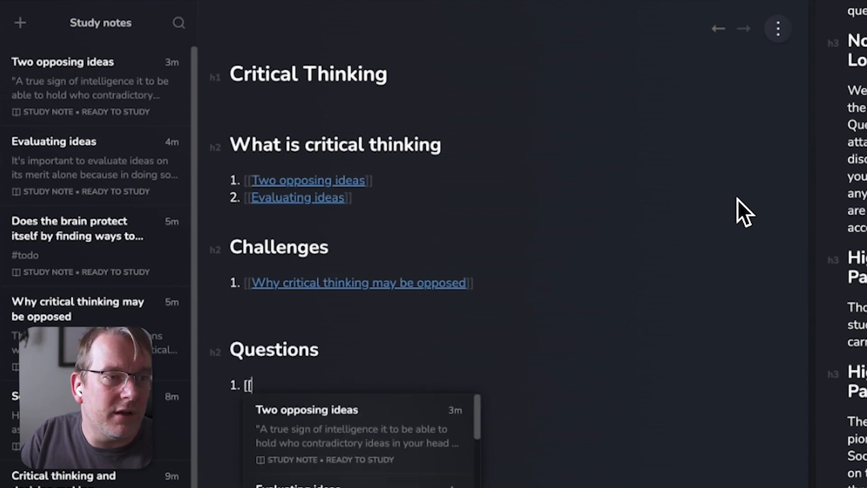
pyautogui.write('?')
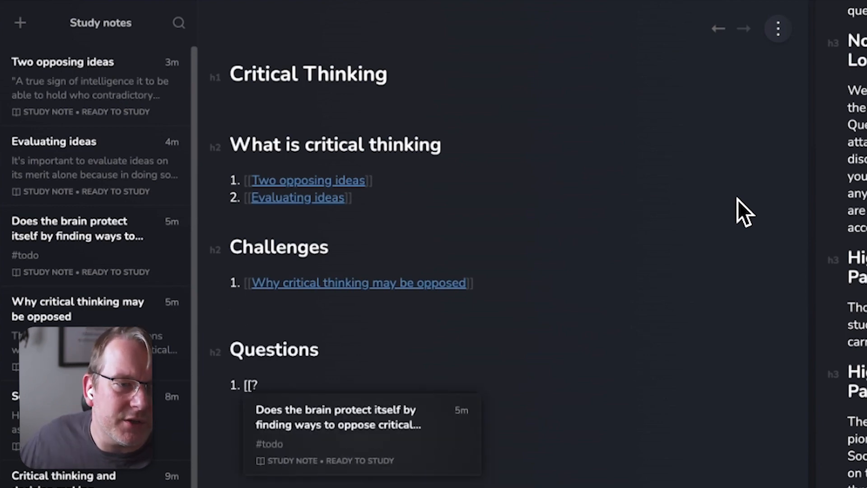
pyautogui.click(436, 419)
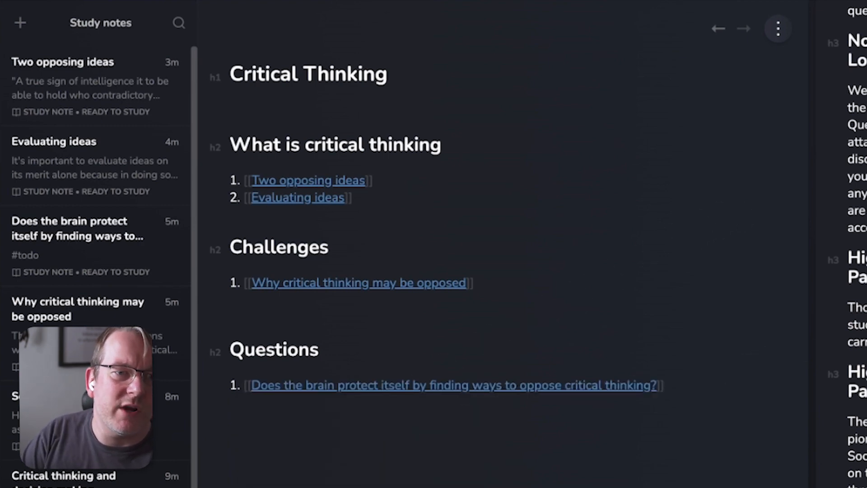
pyautogui.press('Return')
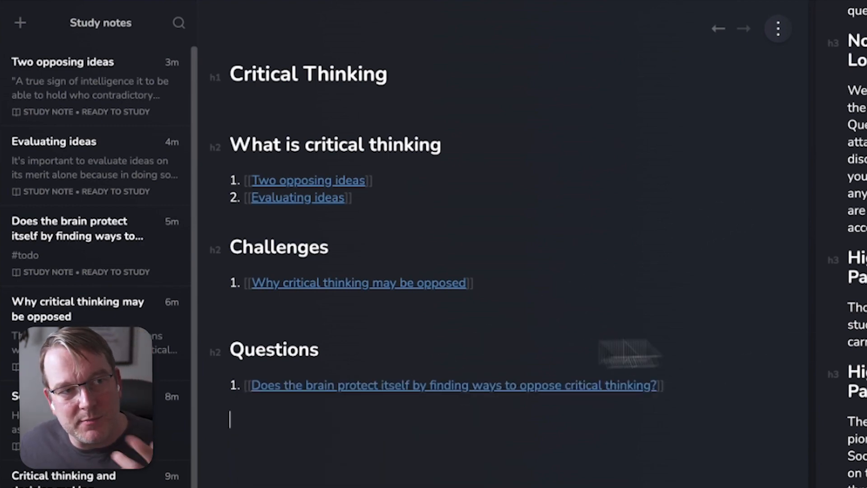
# Open the note "Why critical thinking may be opposed" from its link under "Challenges" and return to the index note.
pyautogui.click(490, 255)
pyautogui.click(370, 280)
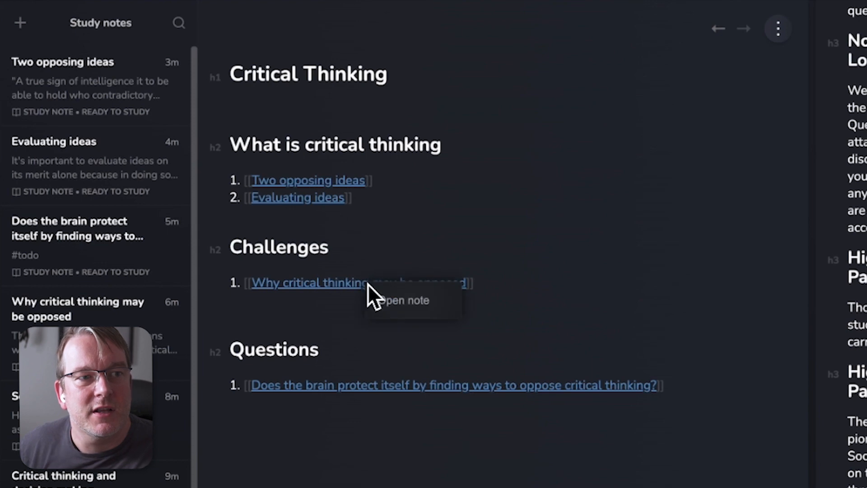
pyautogui.click(400, 303)
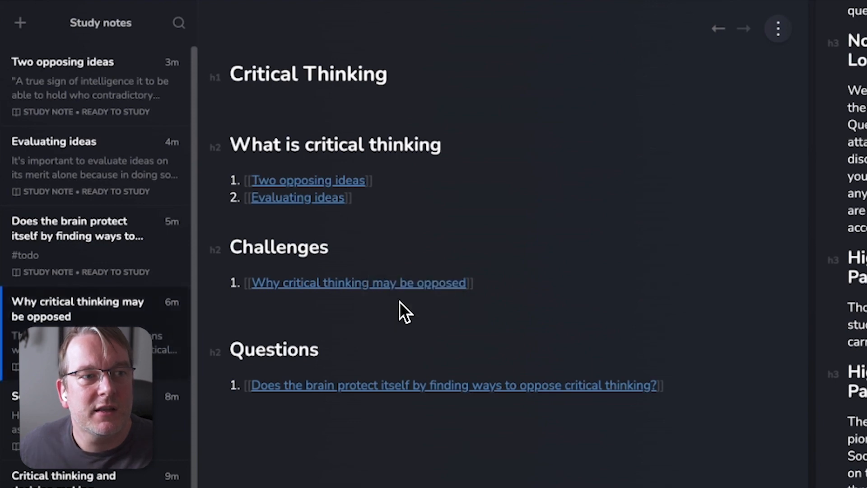
pyautogui.click(714, 34)
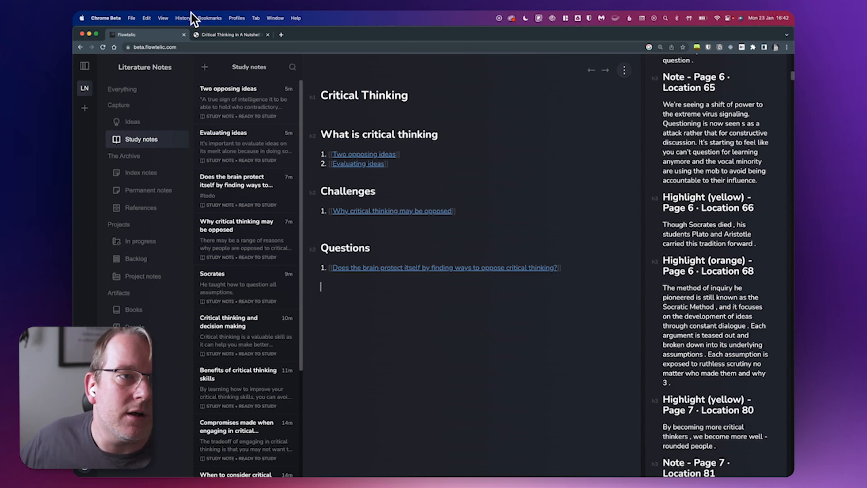
# View the "Two opposing ideas" and "Evaluating ideas" study notes alongside the beginning of the pinned highlights.
pyautogui.click(219, 97)
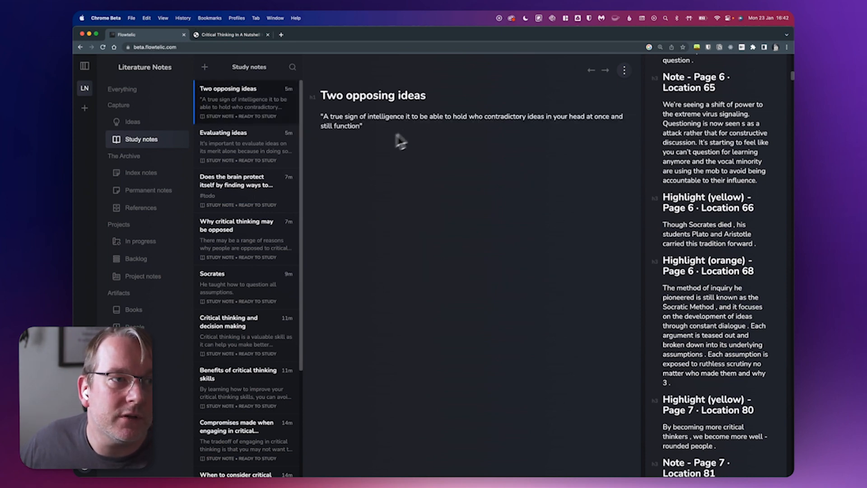
pyautogui.click(272, 148)
pyautogui.scroll(10, 732, 189)
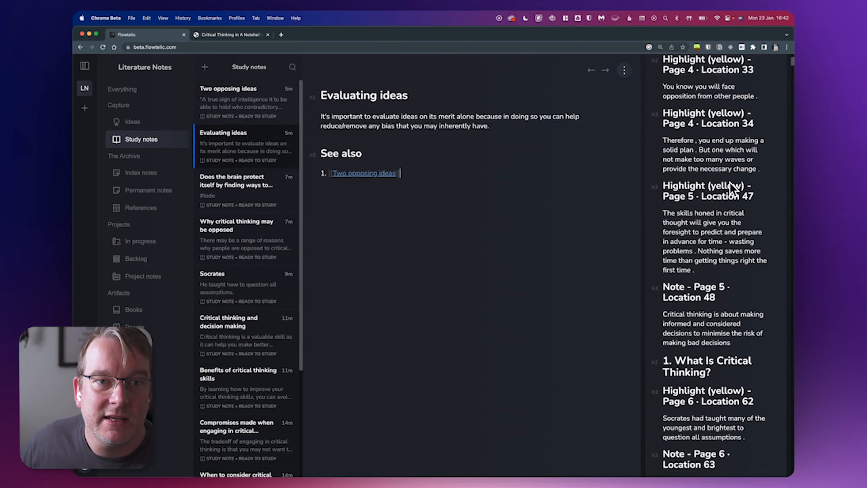
pyautogui.scroll(4, 732, 189)
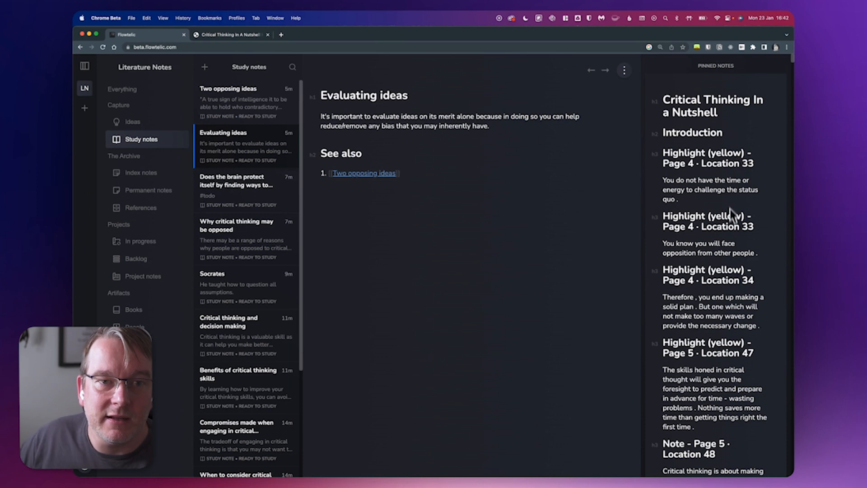
# Search the page for "evaluating", go through the matches and close the search.
pyautogui.press('super+f')
pyautogui.write('evaluating')
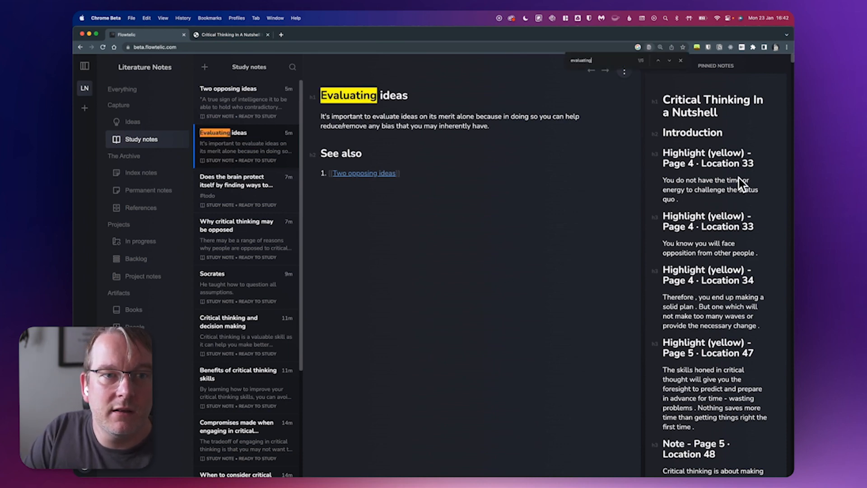
pyautogui.press('Return')
pyautogui.press('Return')
pyautogui.press('Return')
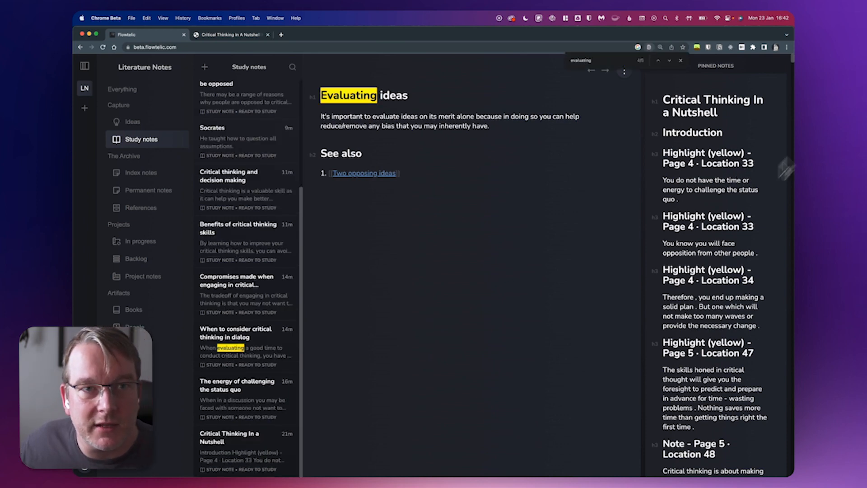
pyautogui.click(681, 60)
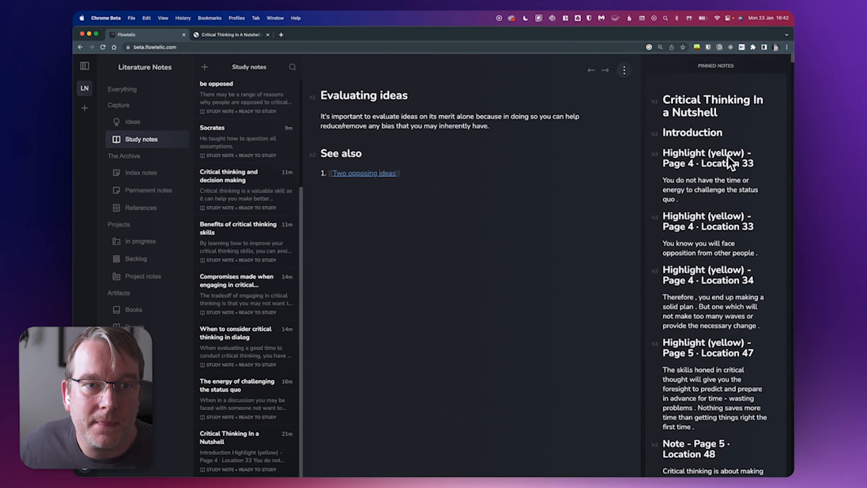
# Open the note "The energy of challenging the status quo" and add the level-two heading "Reference" below its "See also" list.
pyautogui.moveTo(702, 198); pyautogui.dragTo(663, 182)
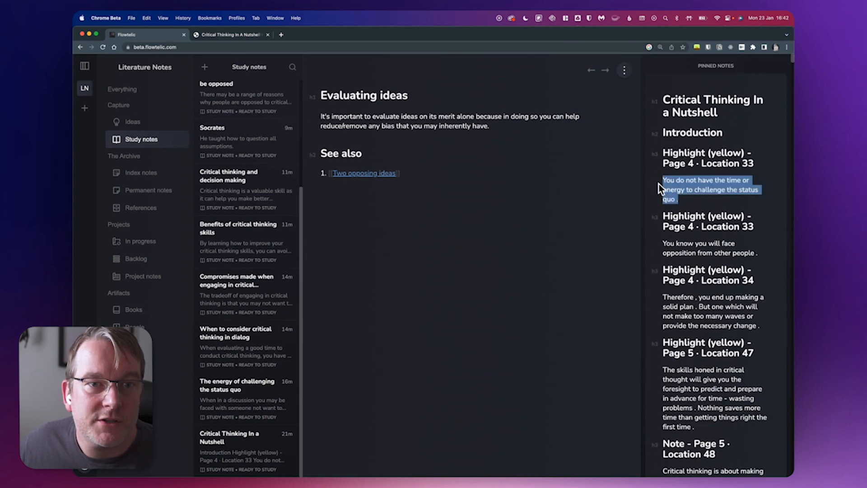
pyautogui.click(695, 183)
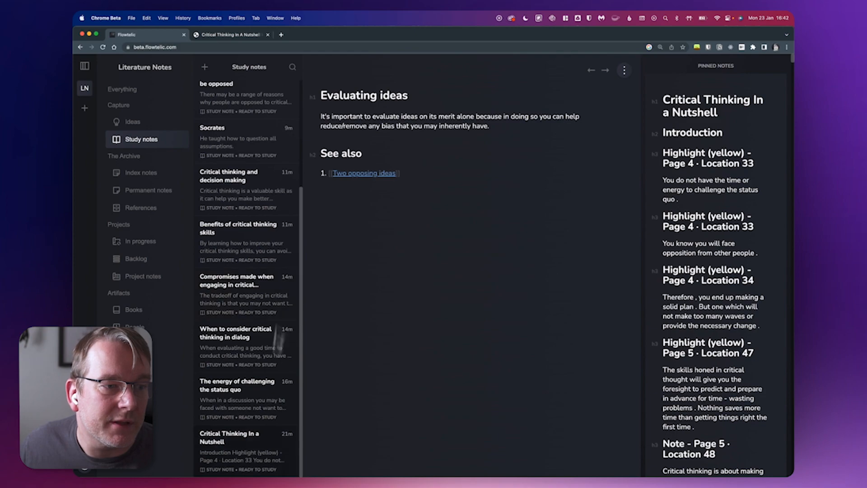
pyautogui.click(252, 397)
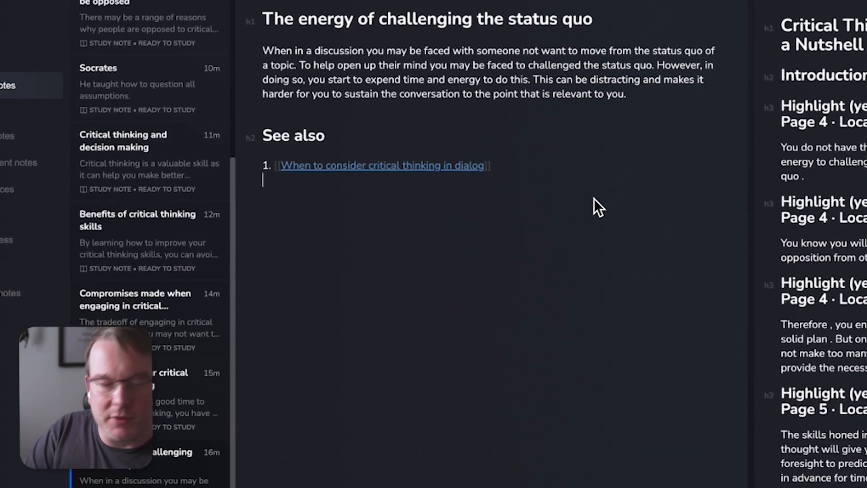
pyautogui.press('Return')
pyautogui.write('#')
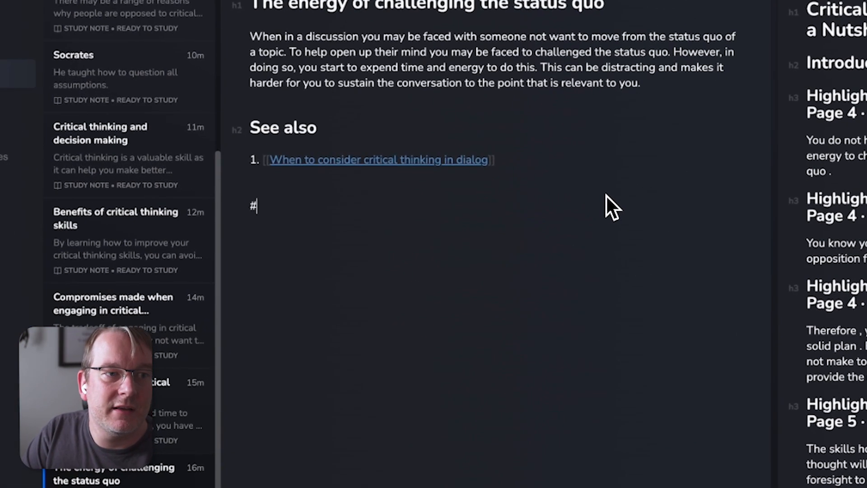
pyautogui.write('# Reference')
pyautogui.press('Return')
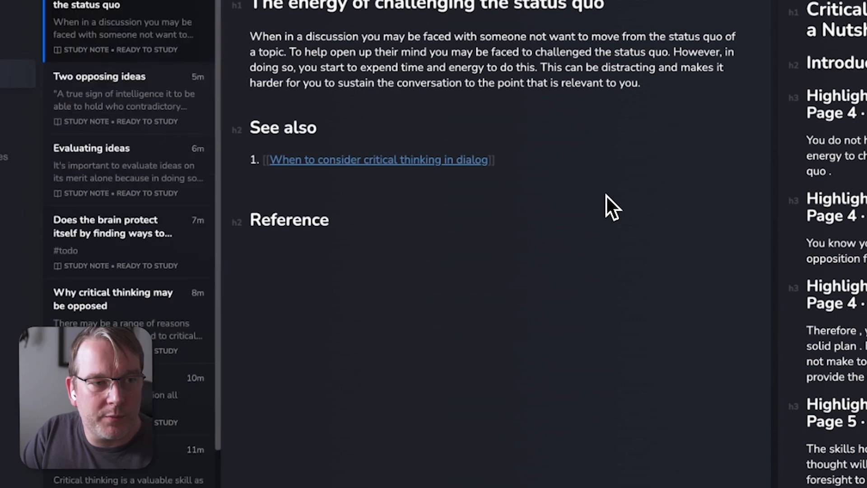
# Add a numbered link to the note "Critical Thinking in a Nutshell" under the "Reference" heading.
pyautogui.write('1. [[')
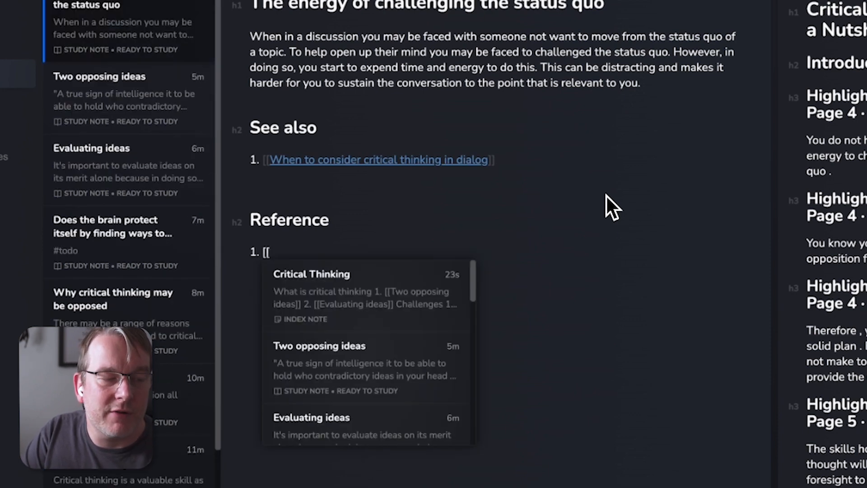
pyautogui.write('Criti')
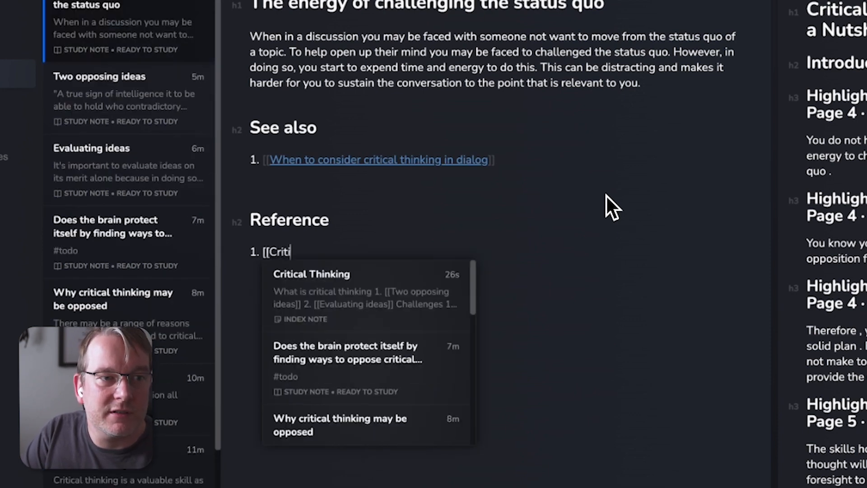
pyautogui.write('cal Thinking in a Nutshell')
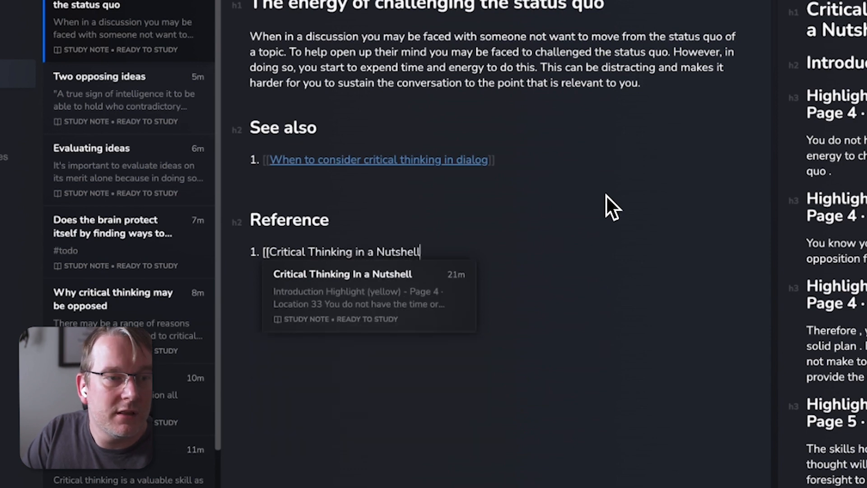
pyautogui.press('Return')
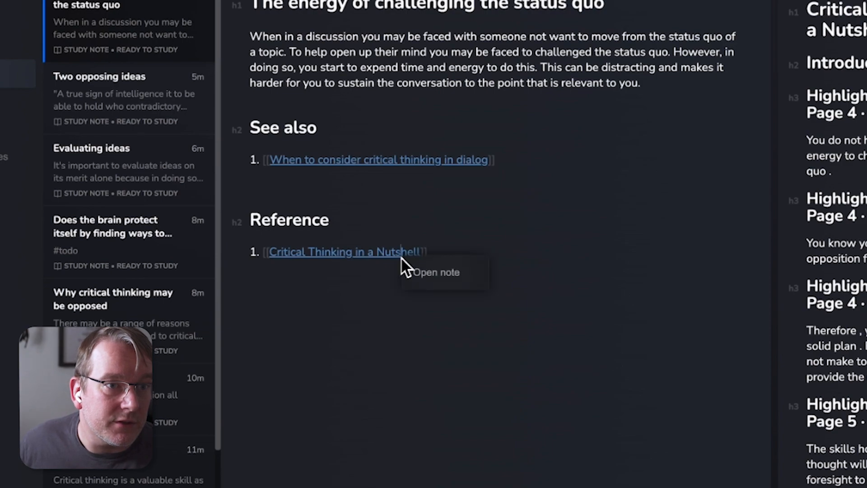
# Open the linked "Critical Thinking In a Nutshell" note, change its note type to Book and return to the previous note.
pyautogui.click(429, 268)
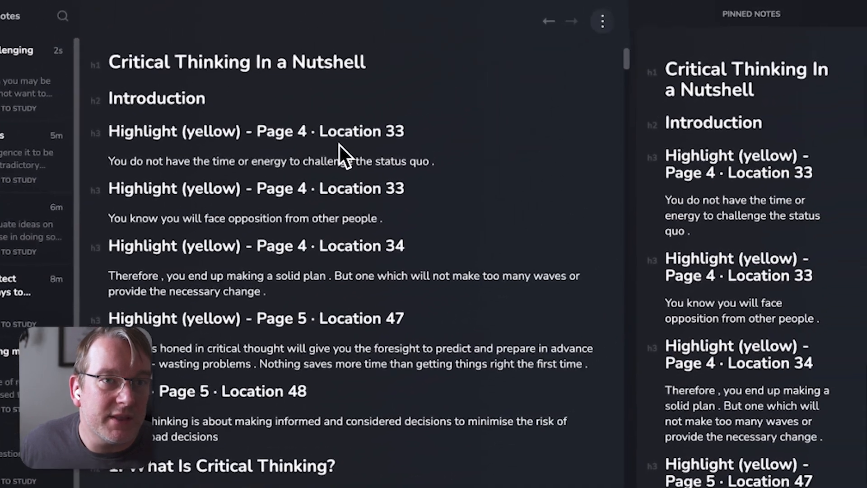
pyautogui.click(587, 31)
pyautogui.click(760, 45)
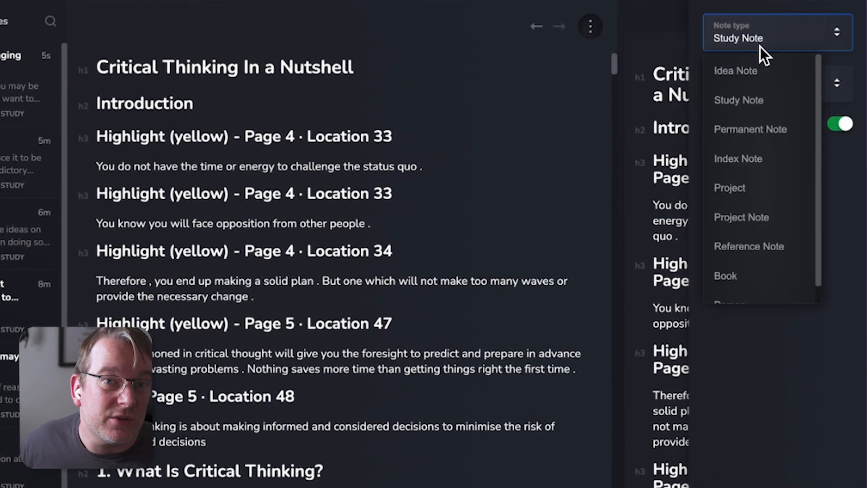
pyautogui.click(756, 273)
pyautogui.click(550, 123)
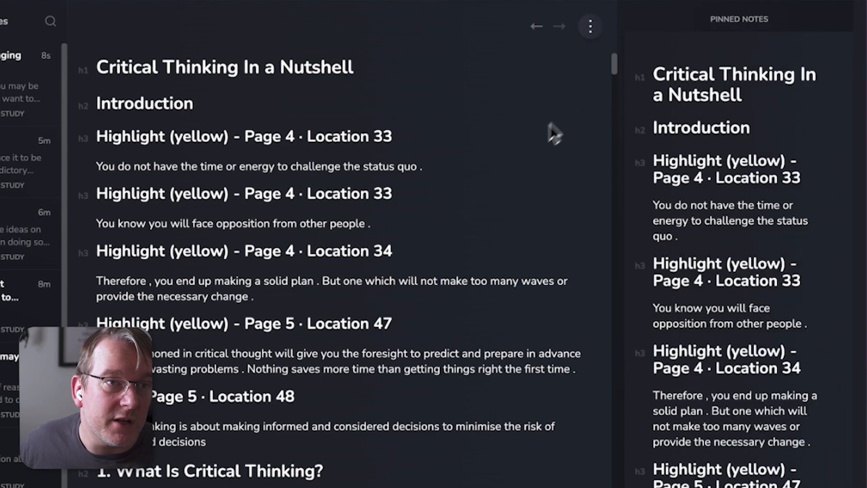
pyautogui.click(537, 27)
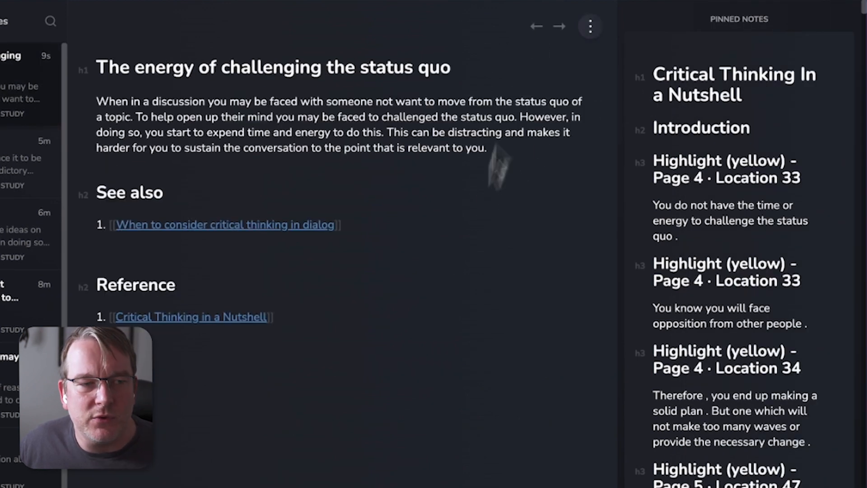
# Copy "Page 4 · Location 33" from the first pinned highlight's heading and paste it after the "Critical Thinking in a Nutshell" reference link.
pyautogui.click(261, 289)
pyautogui.click(301, 322)
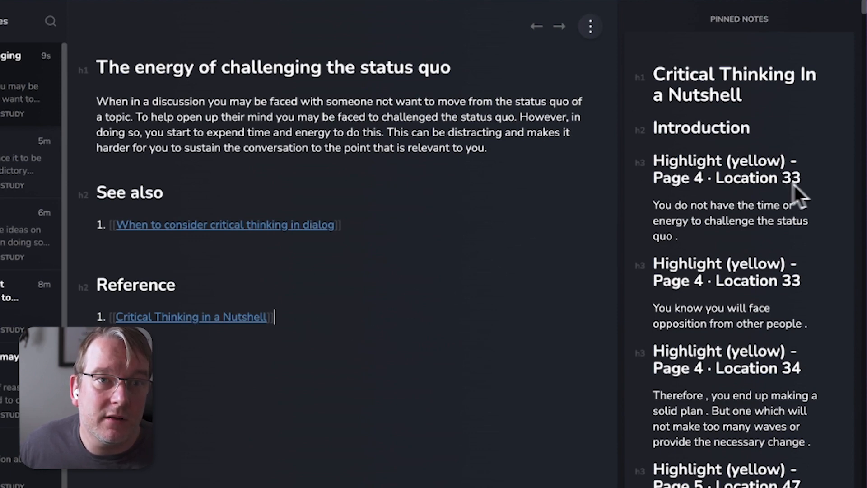
pyautogui.moveTo(800, 178); pyautogui.dragTo(658, 182)
pyautogui.press('super+c')
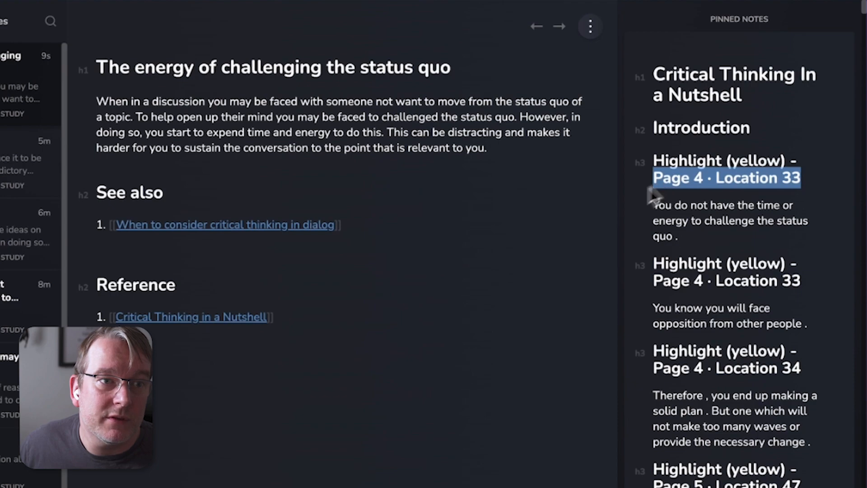
pyautogui.click(328, 319)
pyautogui.press('super+v')
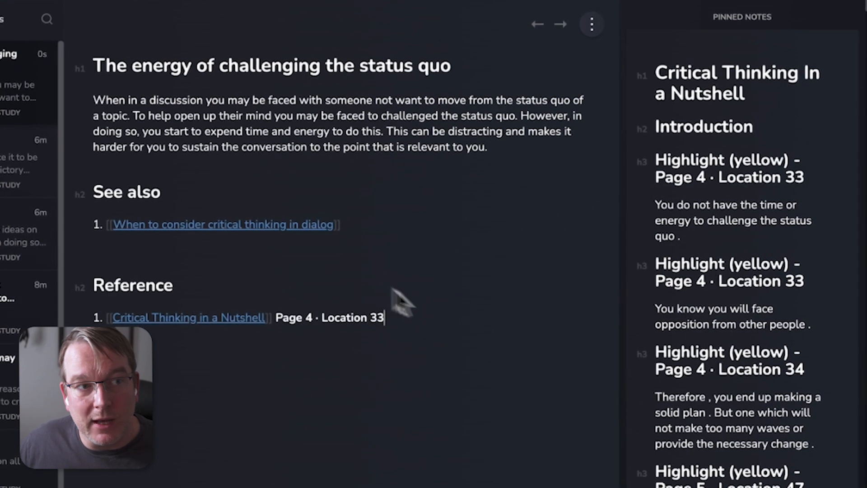
pyautogui.click(365, 278)
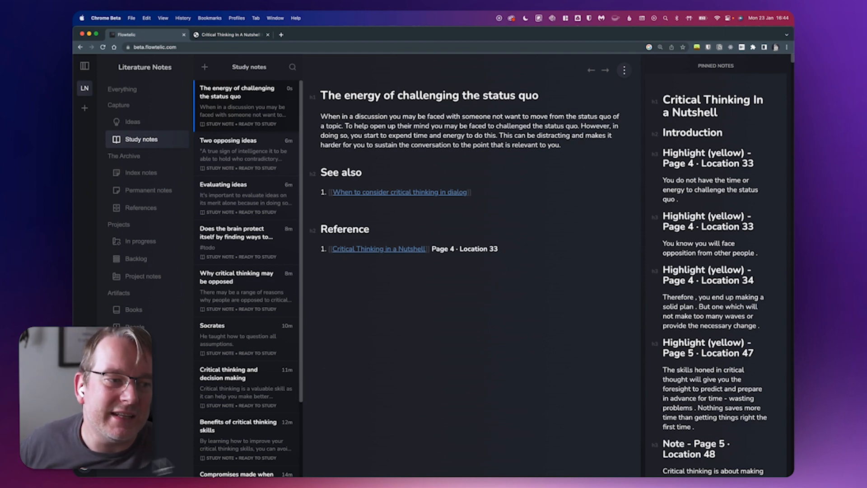
# View the recommended sessions for today and close the overview.
pyautogui.click(79, 470)
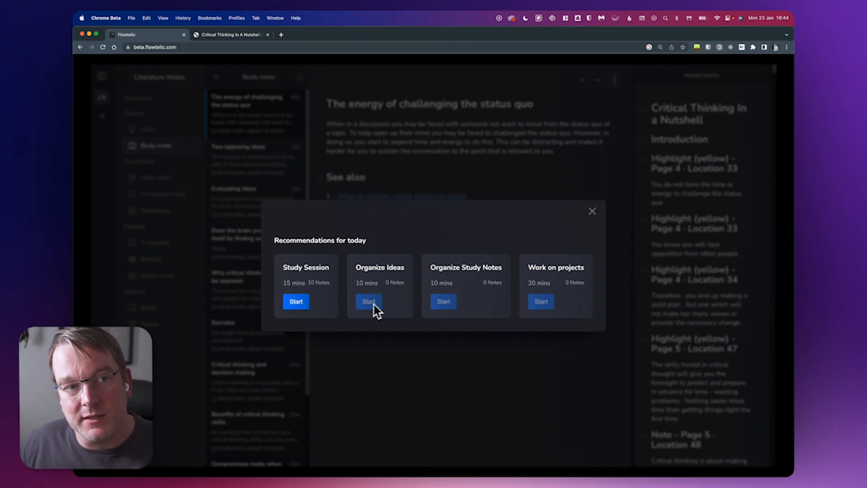
pyautogui.click(593, 212)
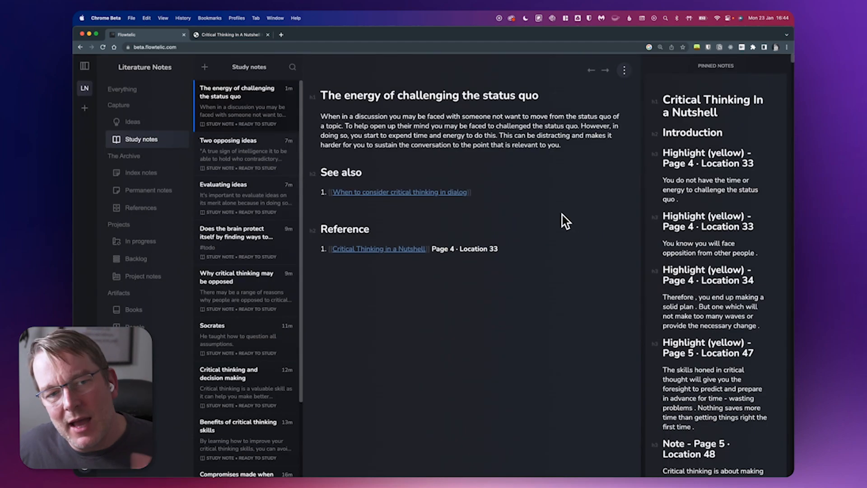